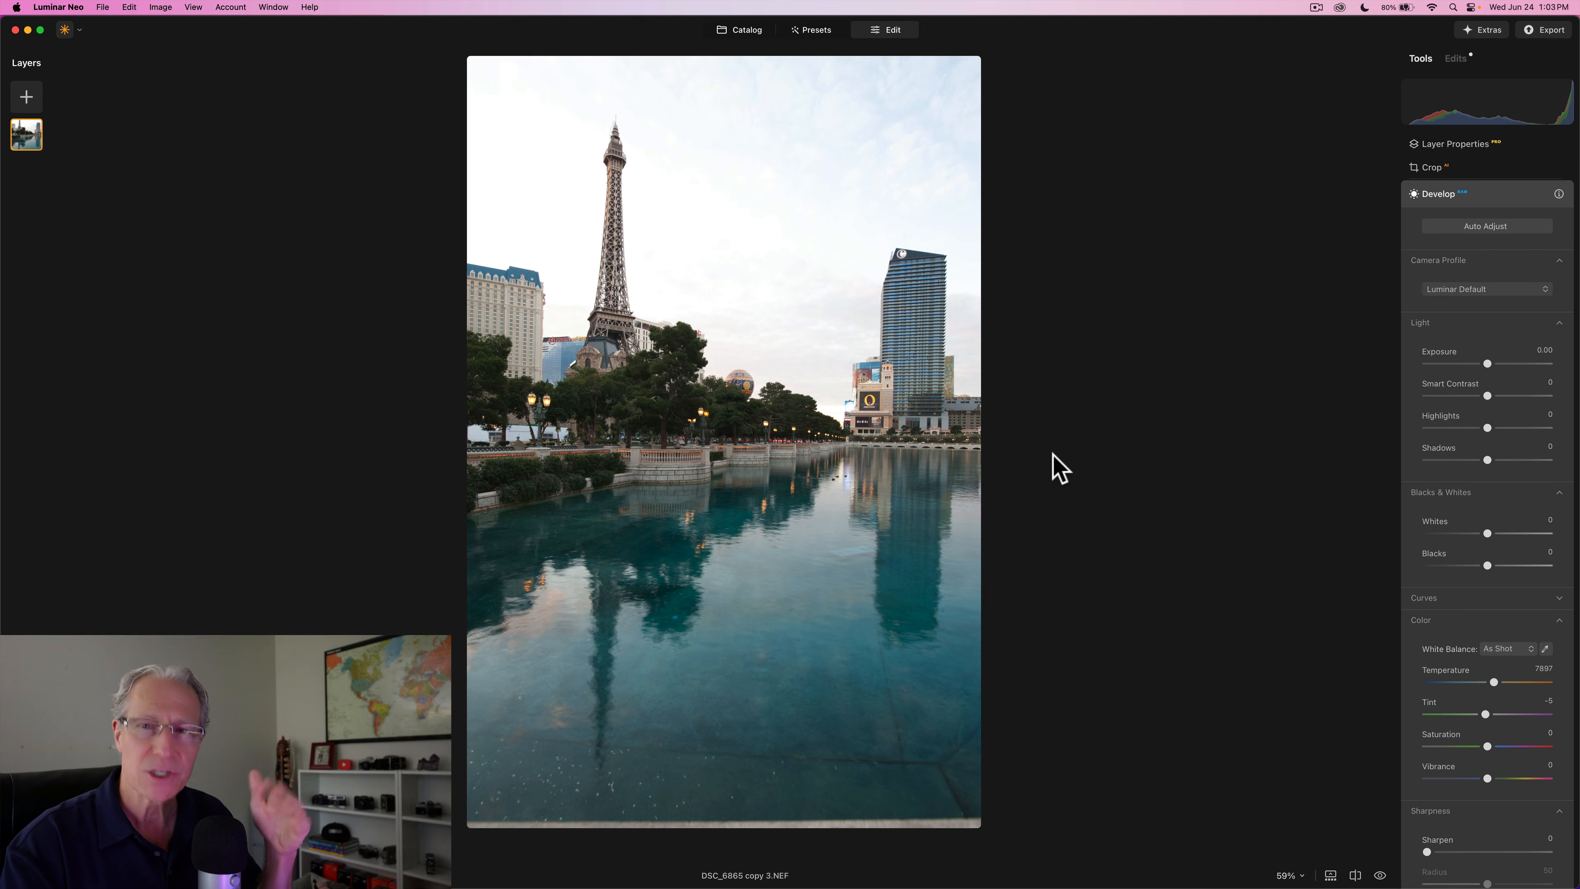
- Show the clipping overlay on the photo to mark blown highlights and crushed shadows
{"action": "key", "text": "j"}
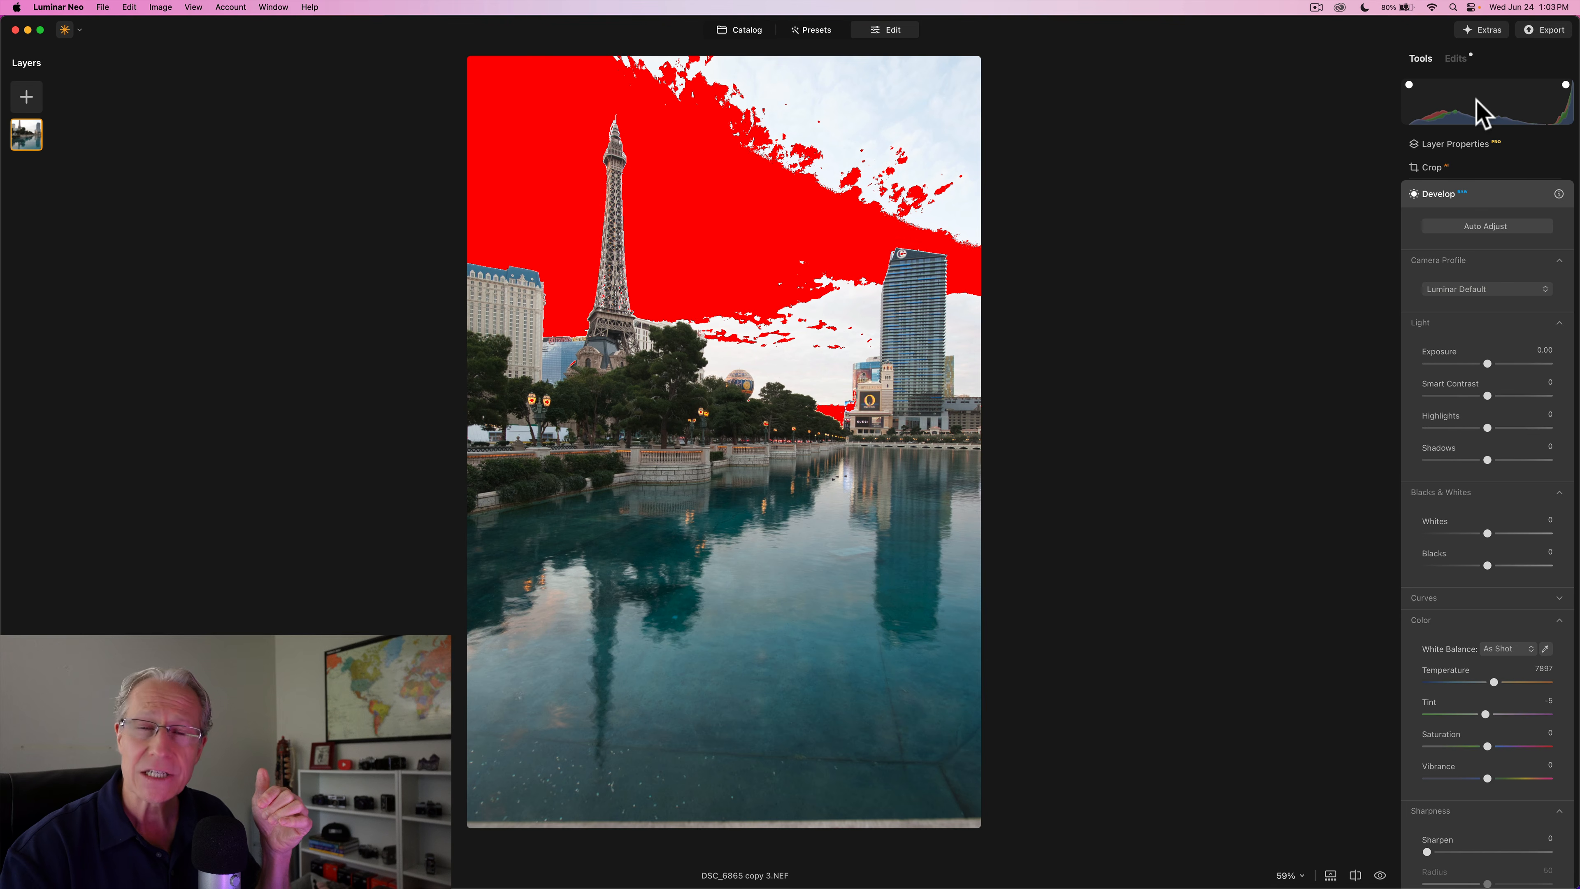
{"action": "left_click", "coordinate": [199, 8]}
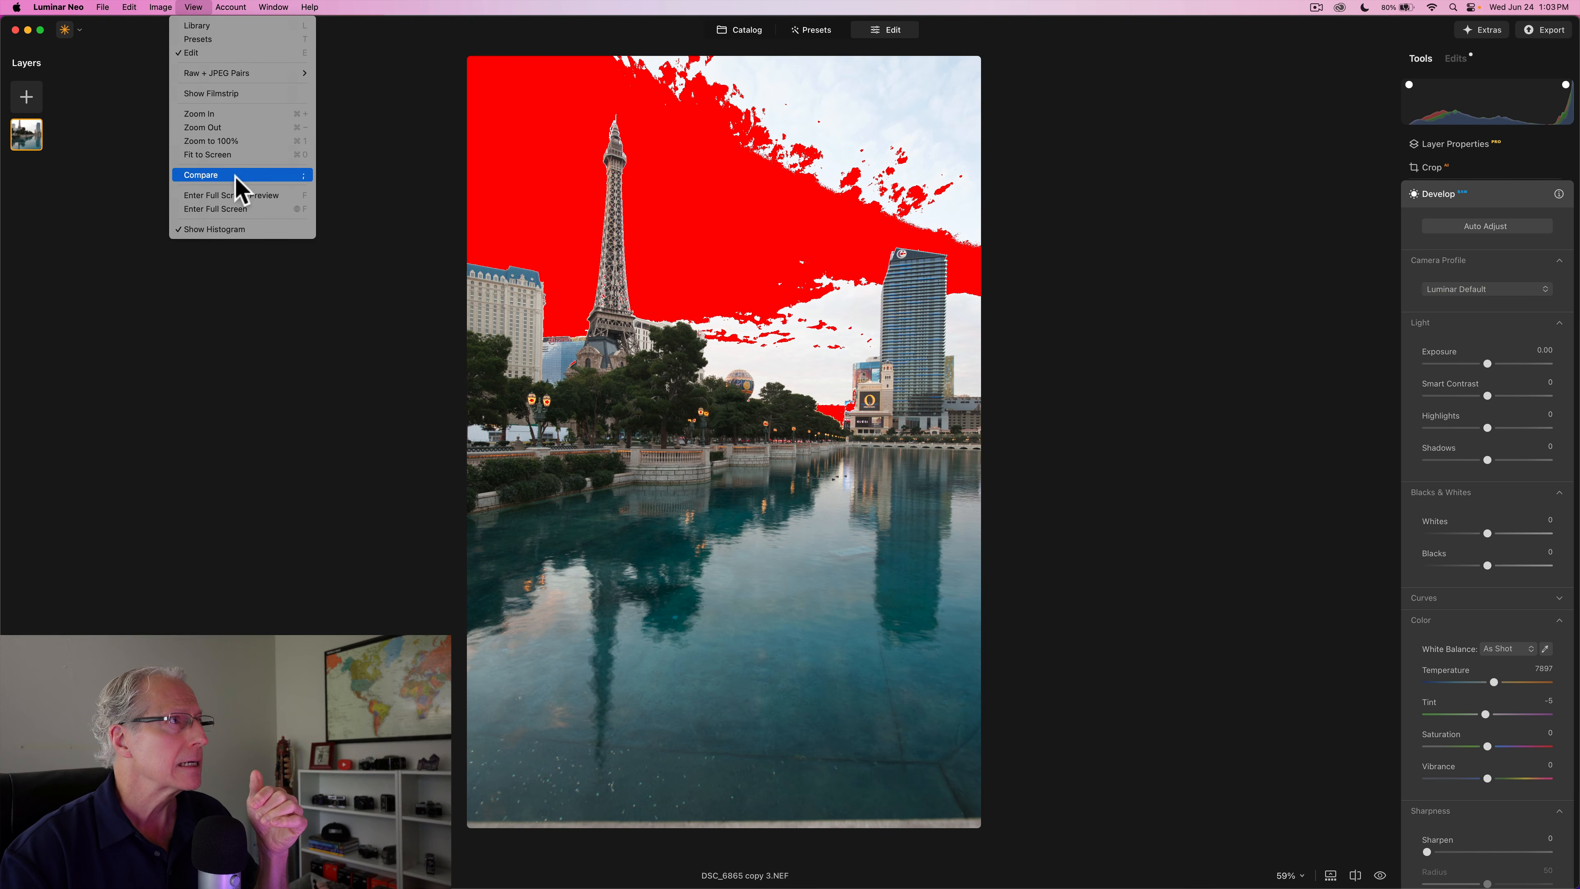
{"action": "left_click", "coordinate": [344, 104]}
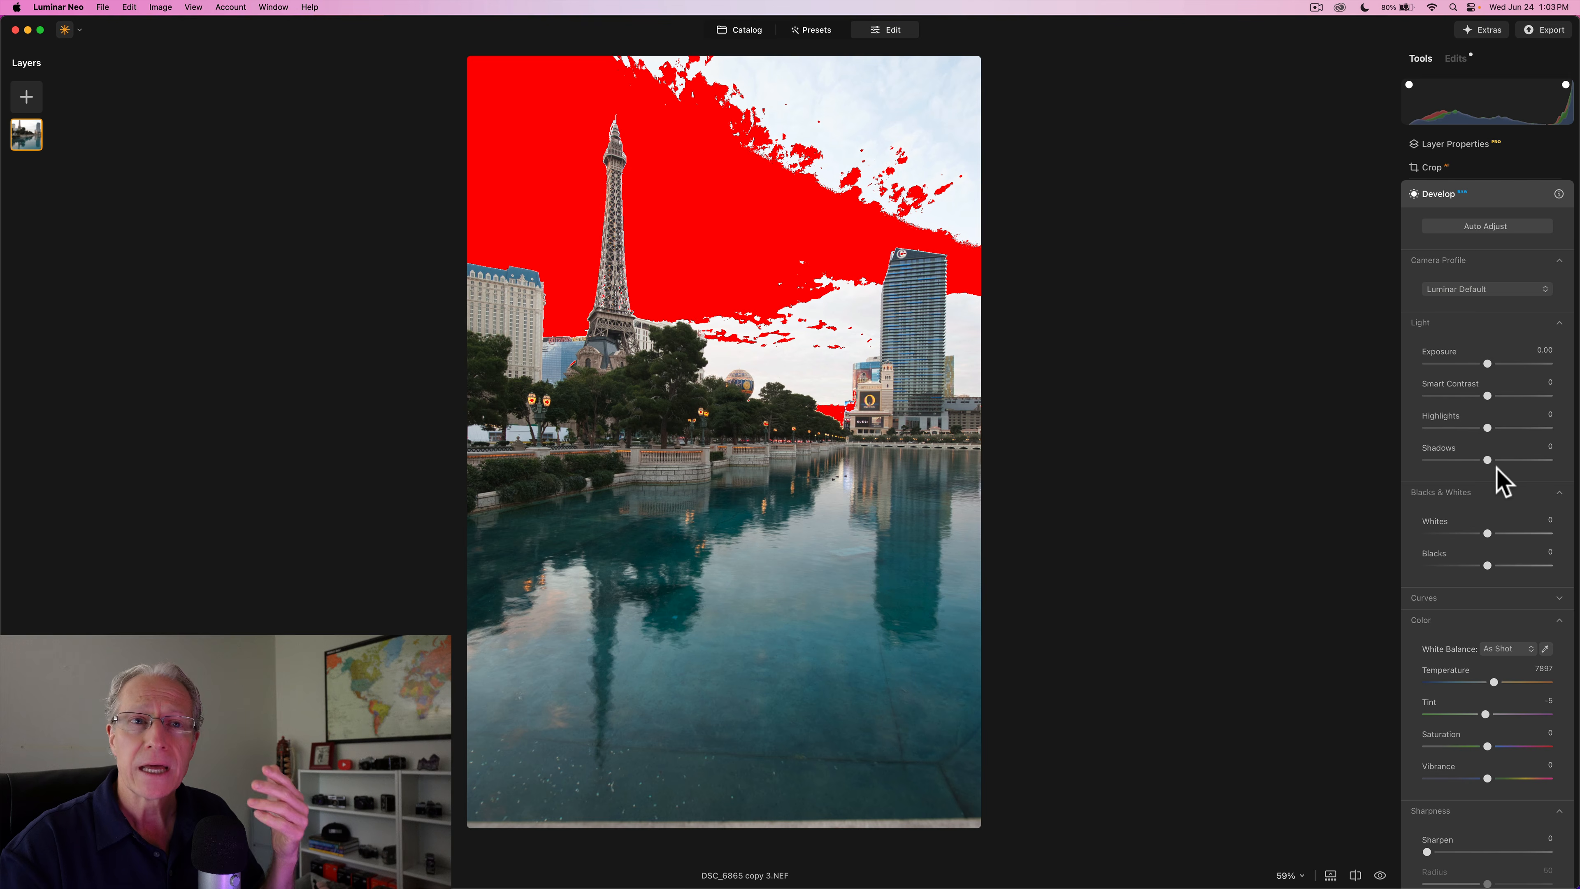
- Try recovering the clipped sky by lowering Highlights to -100, and inspect the clouds at 100% zoom
{"action": "left_click_drag", "start_coordinate": [1487, 428], "coordinate": [1416, 428]}
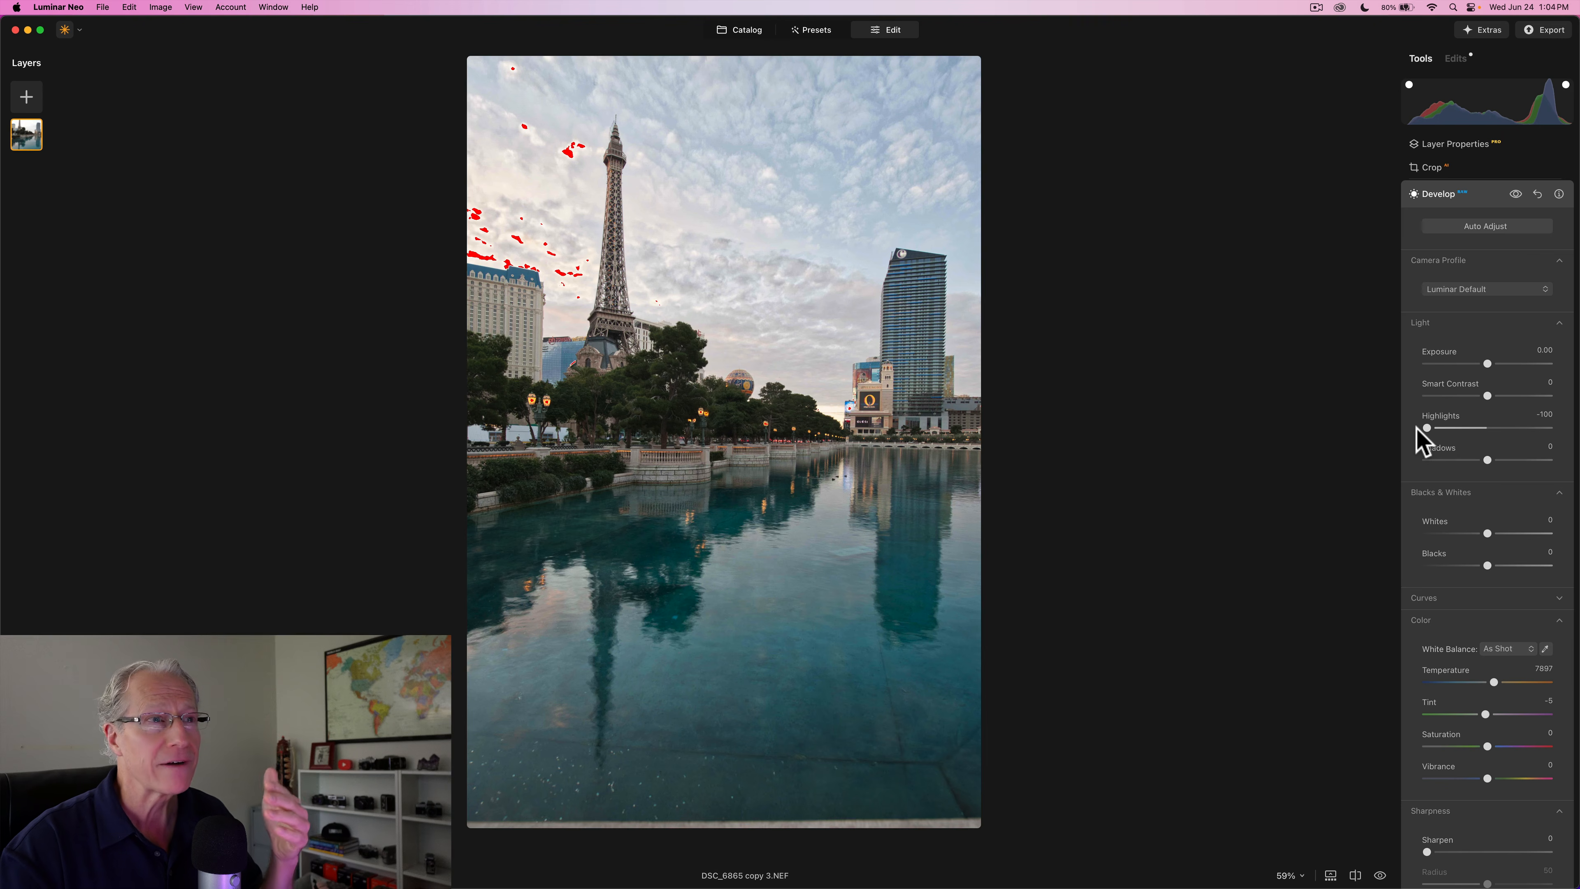
{"action": "double_click", "coordinate": [1425, 427]}
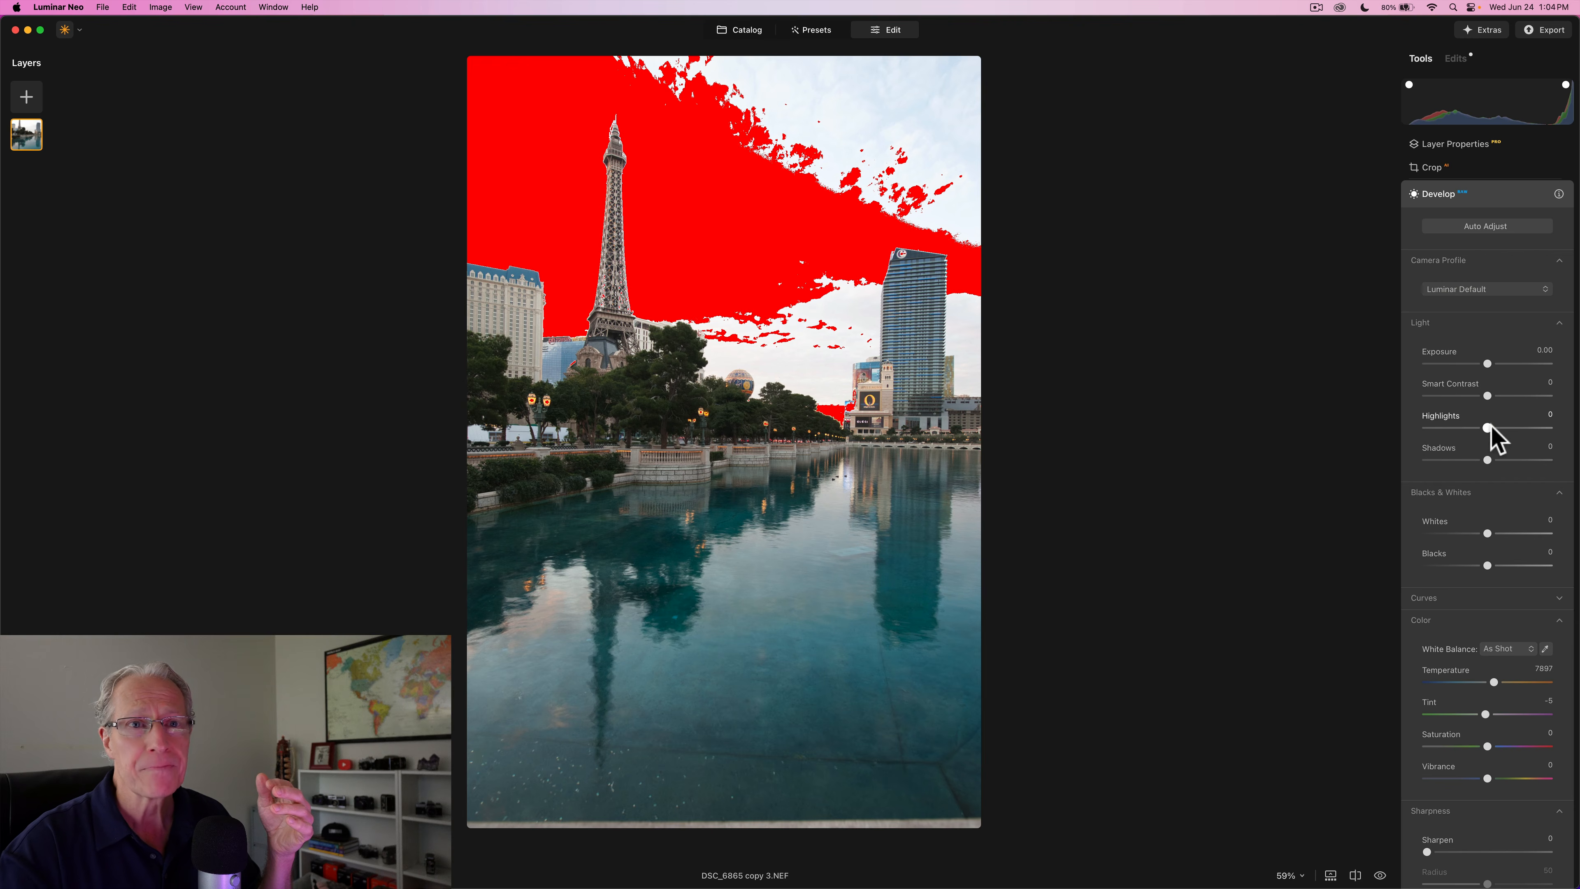
{"action": "left_click_drag", "start_coordinate": [1488, 427], "coordinate": [1379, 428]}
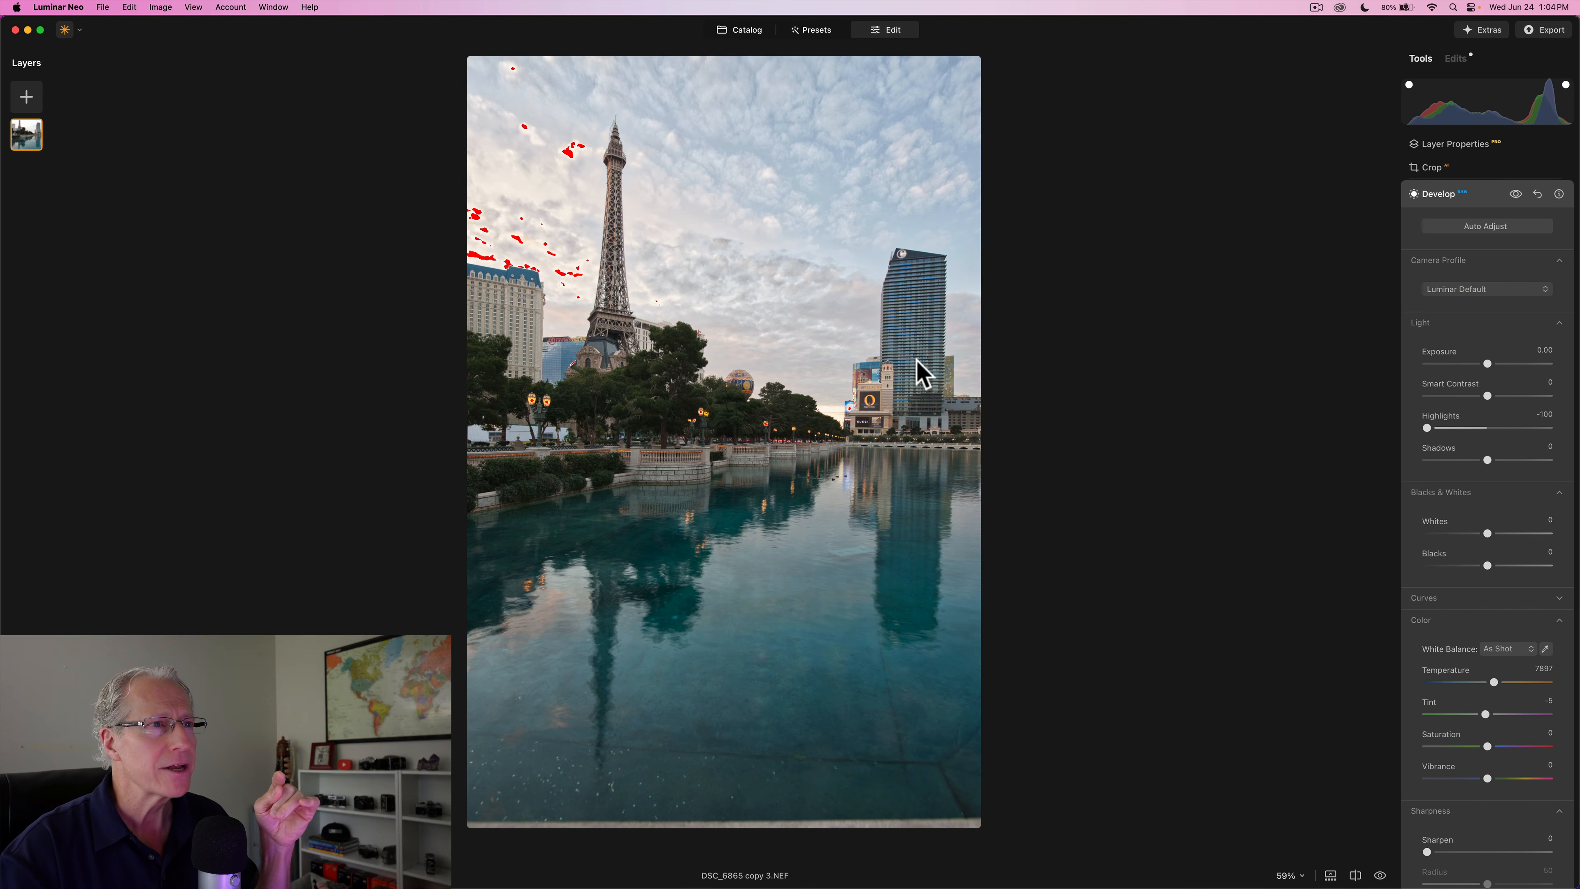
{"action": "left_click", "coordinate": [751, 272]}
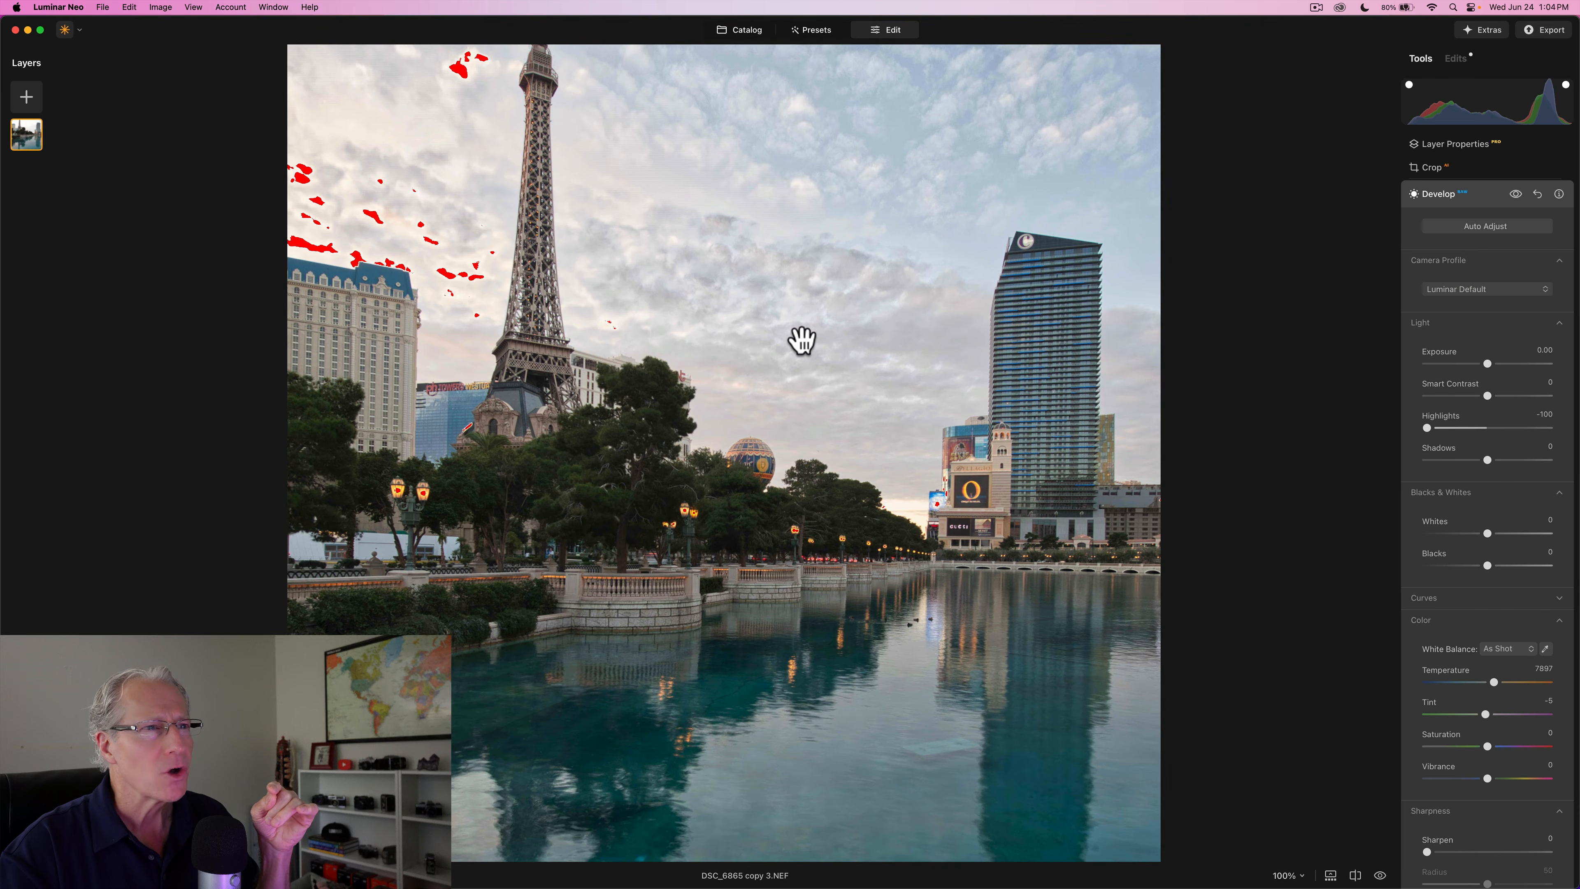
{"action": "scroll", "coordinate": [797, 314], "scroll_direction": "up", "scroll_amount": 3}
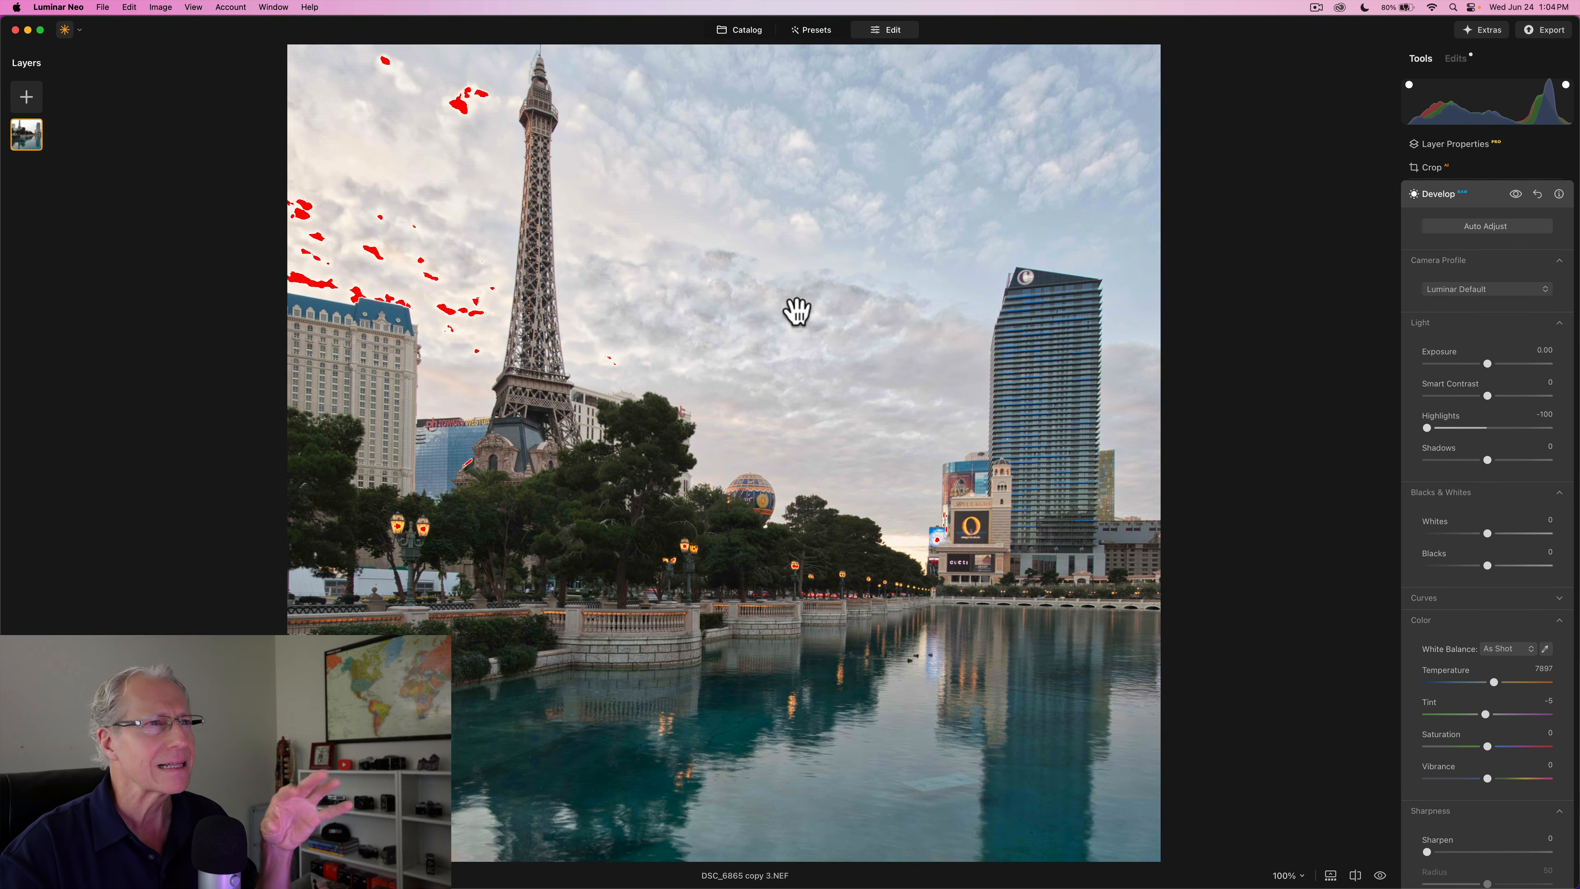
{"action": "left_click", "coordinate": [771, 293]}
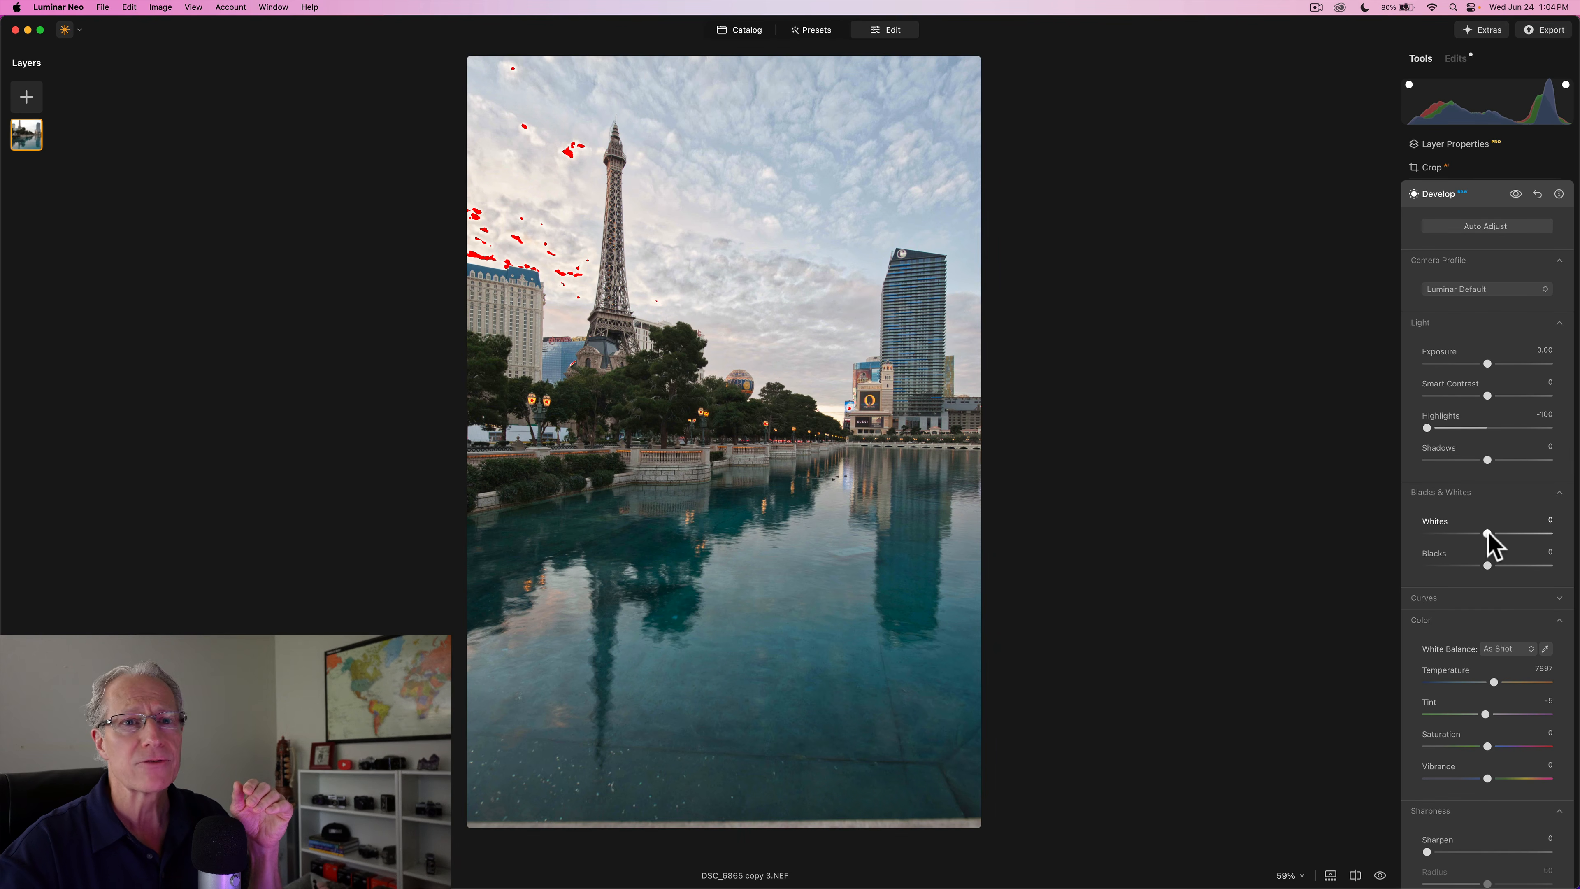
- Try lowering Whites to -75 and inspect the clouds up close, and reset both Whites and Highlights to 0
{"action": "left_click_drag", "start_coordinate": [1487, 534], "coordinate": [1441, 535]}
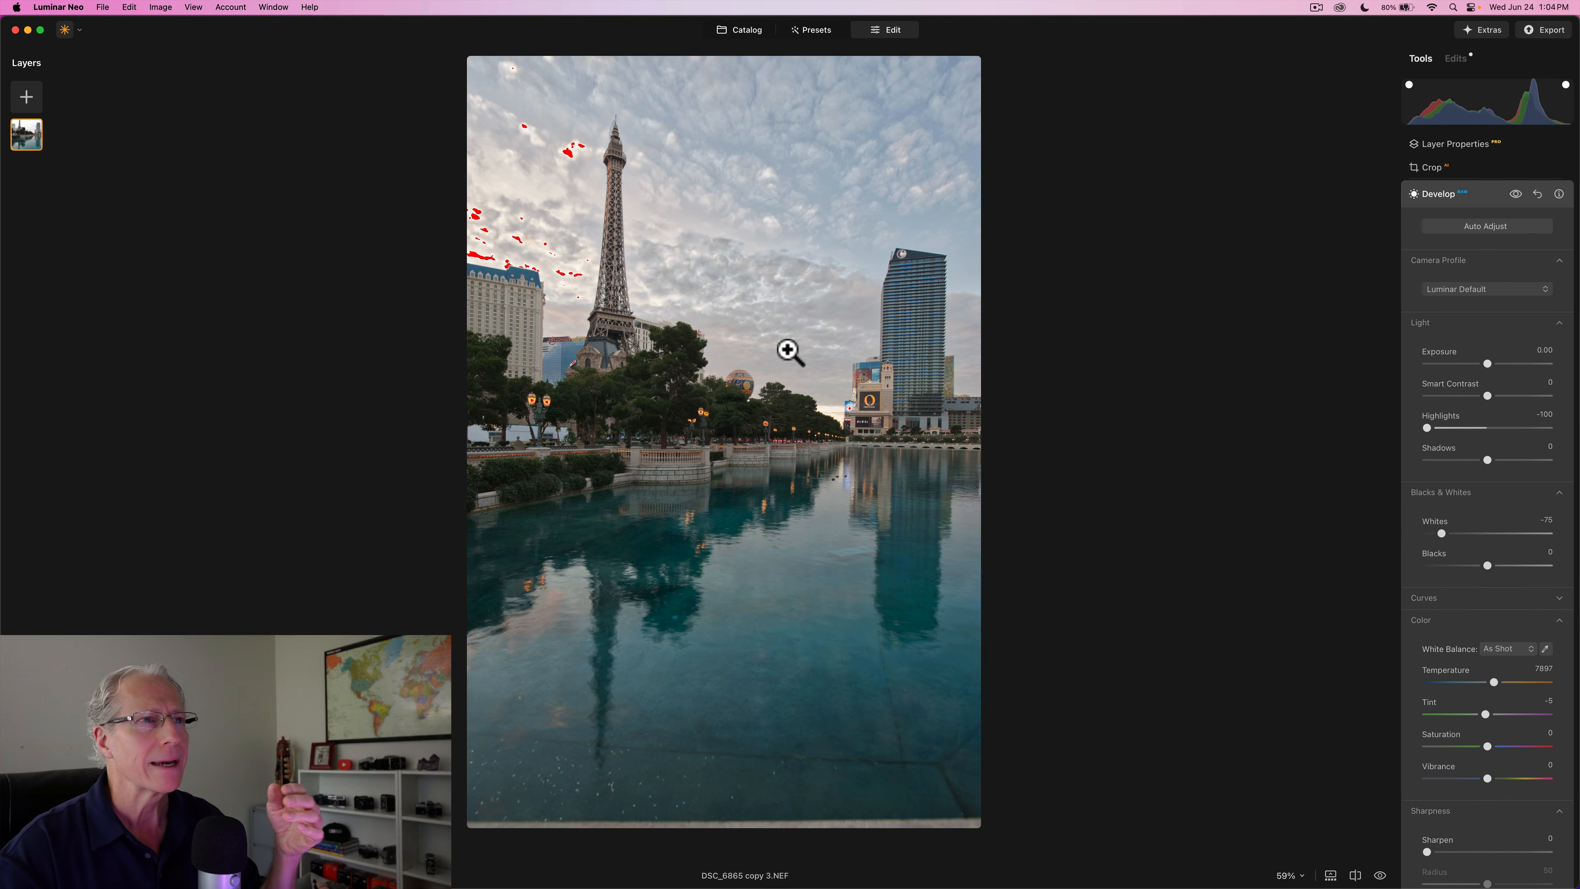
{"action": "left_click", "coordinate": [712, 307]}
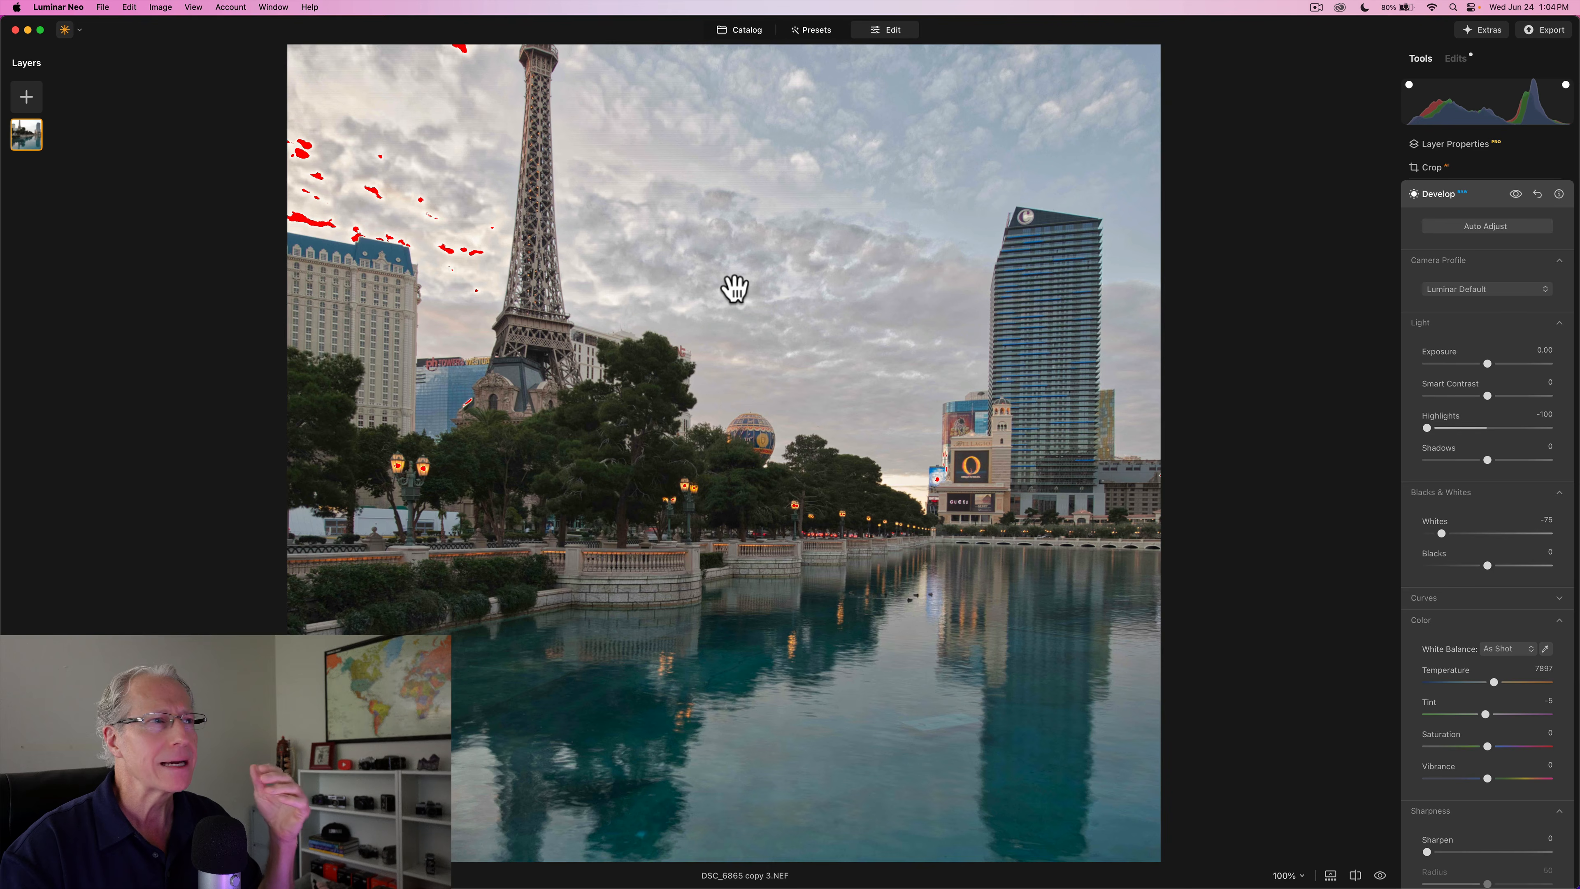
{"action": "left_click", "coordinate": [734, 288]}
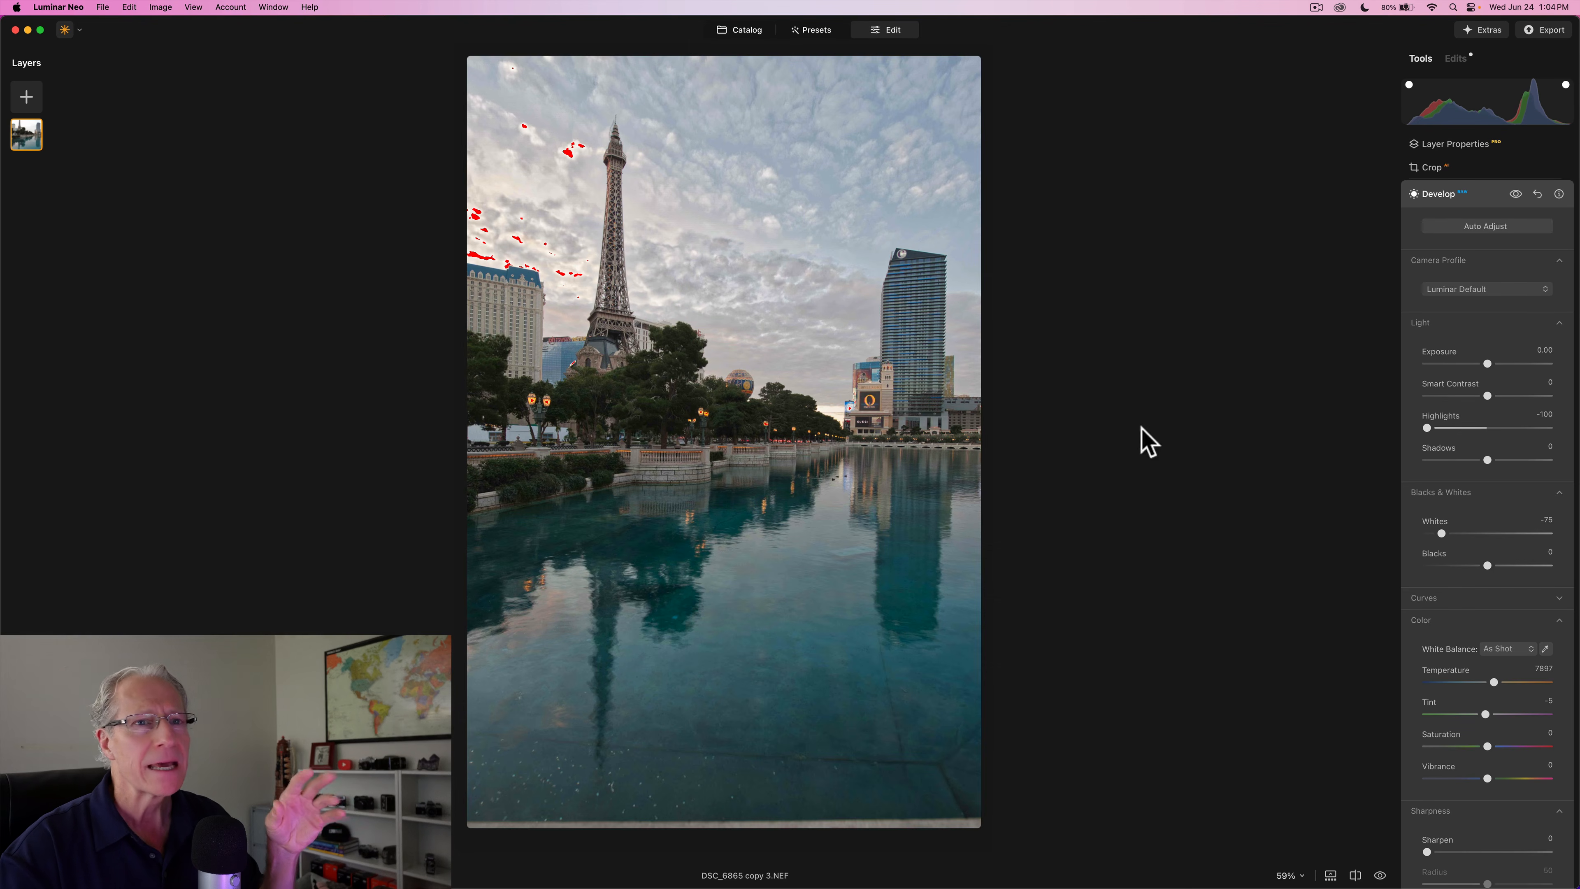
{"action": "double_click", "coordinate": [1442, 533]}
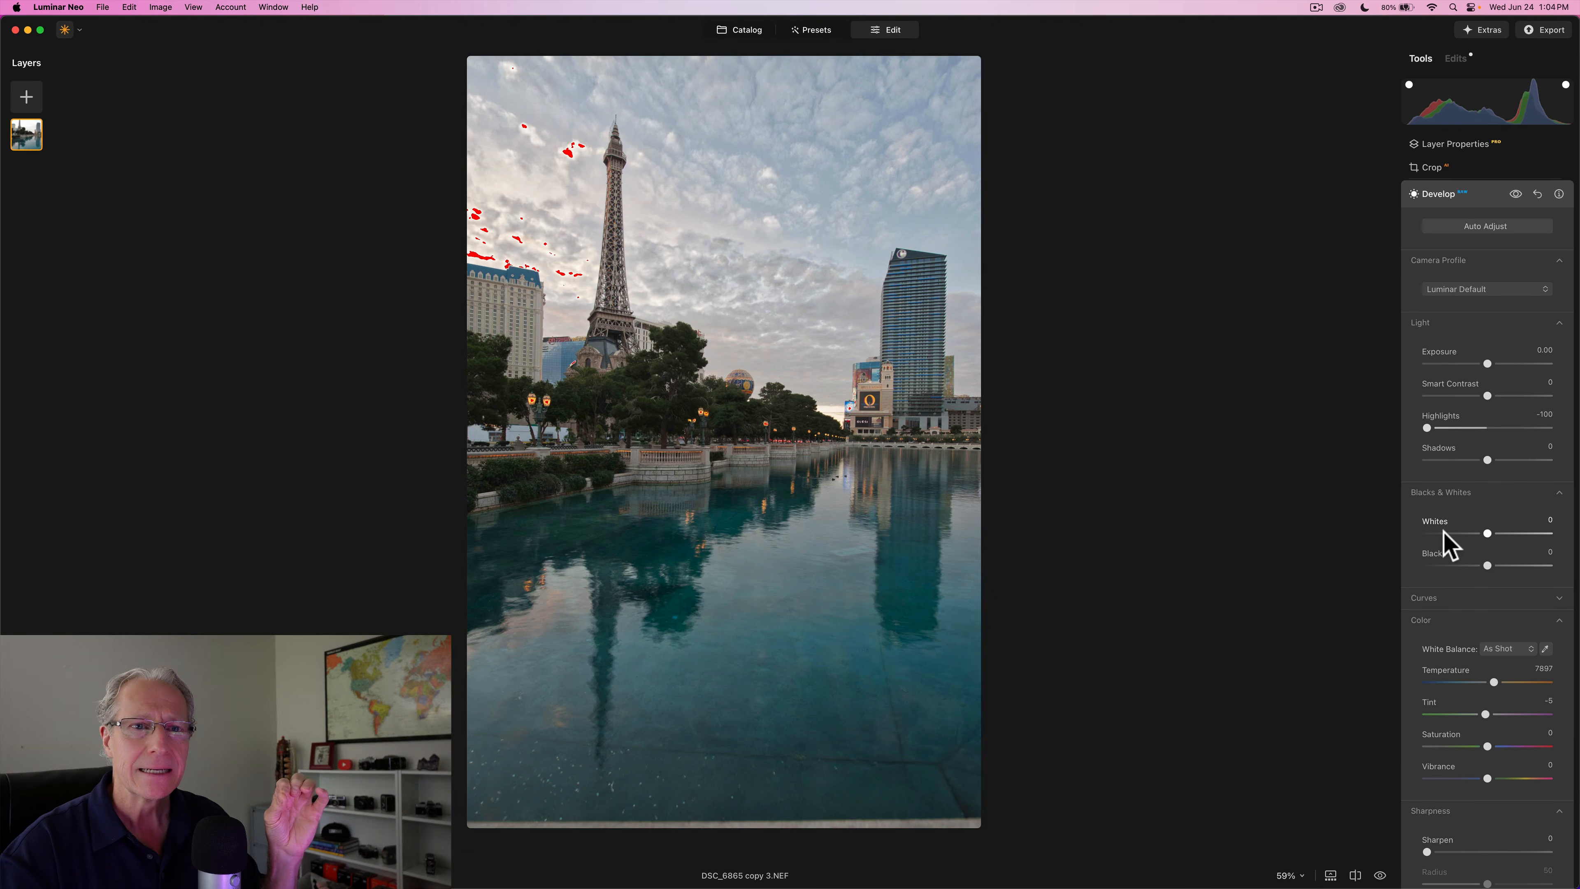
{"action": "double_click", "coordinate": [1427, 429]}
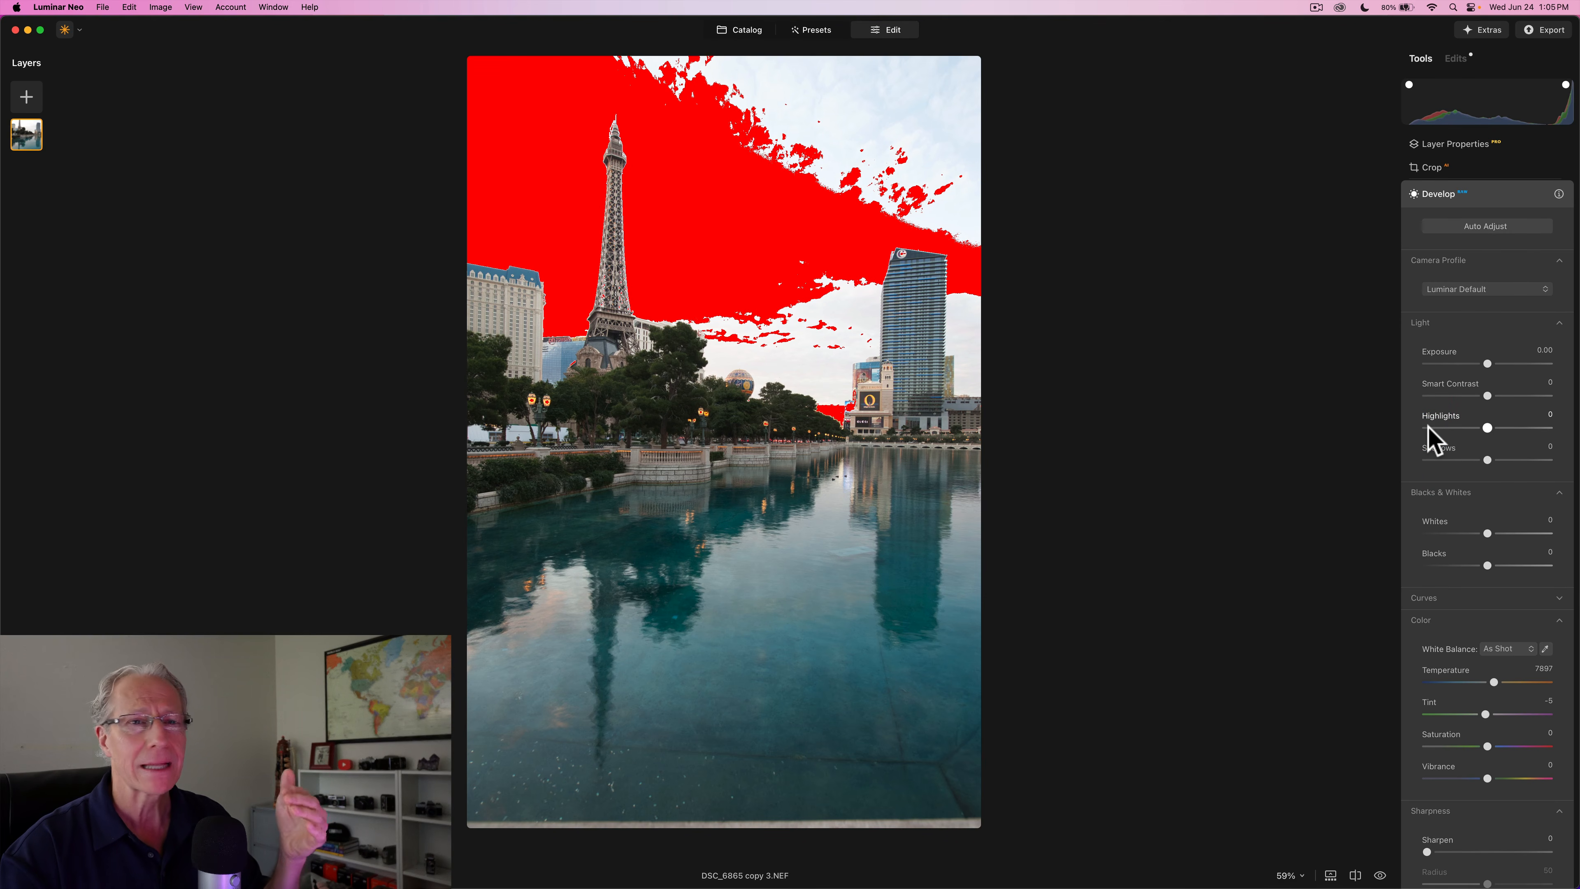
- Set Exposure to -1.30, Smart Contrast to 24, Highlights to -23 and Shadows to 48 in the Develop tool
{"action": "left_click_drag", "start_coordinate": [1488, 364], "coordinate": [1472, 365]}
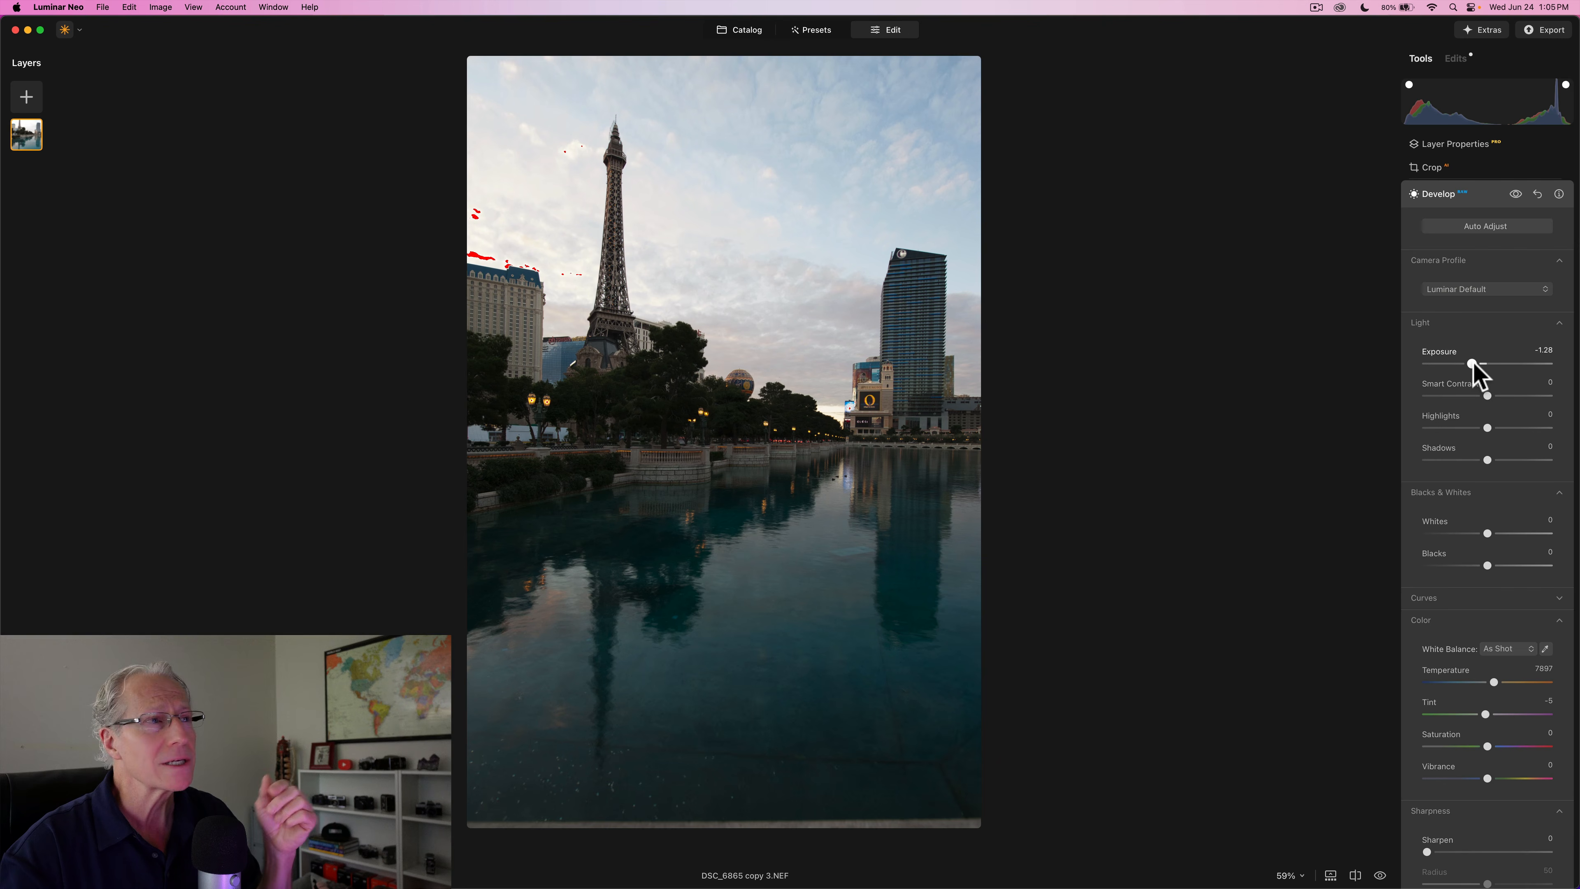
{"action": "left_click_drag", "start_coordinate": [1487, 428], "coordinate": [1512, 459]}
{"action": "left_click_drag", "start_coordinate": [1488, 395], "coordinate": [1502, 396]}
{"action": "left_click_drag", "start_coordinate": [1512, 459], "coordinate": [1517, 459]}
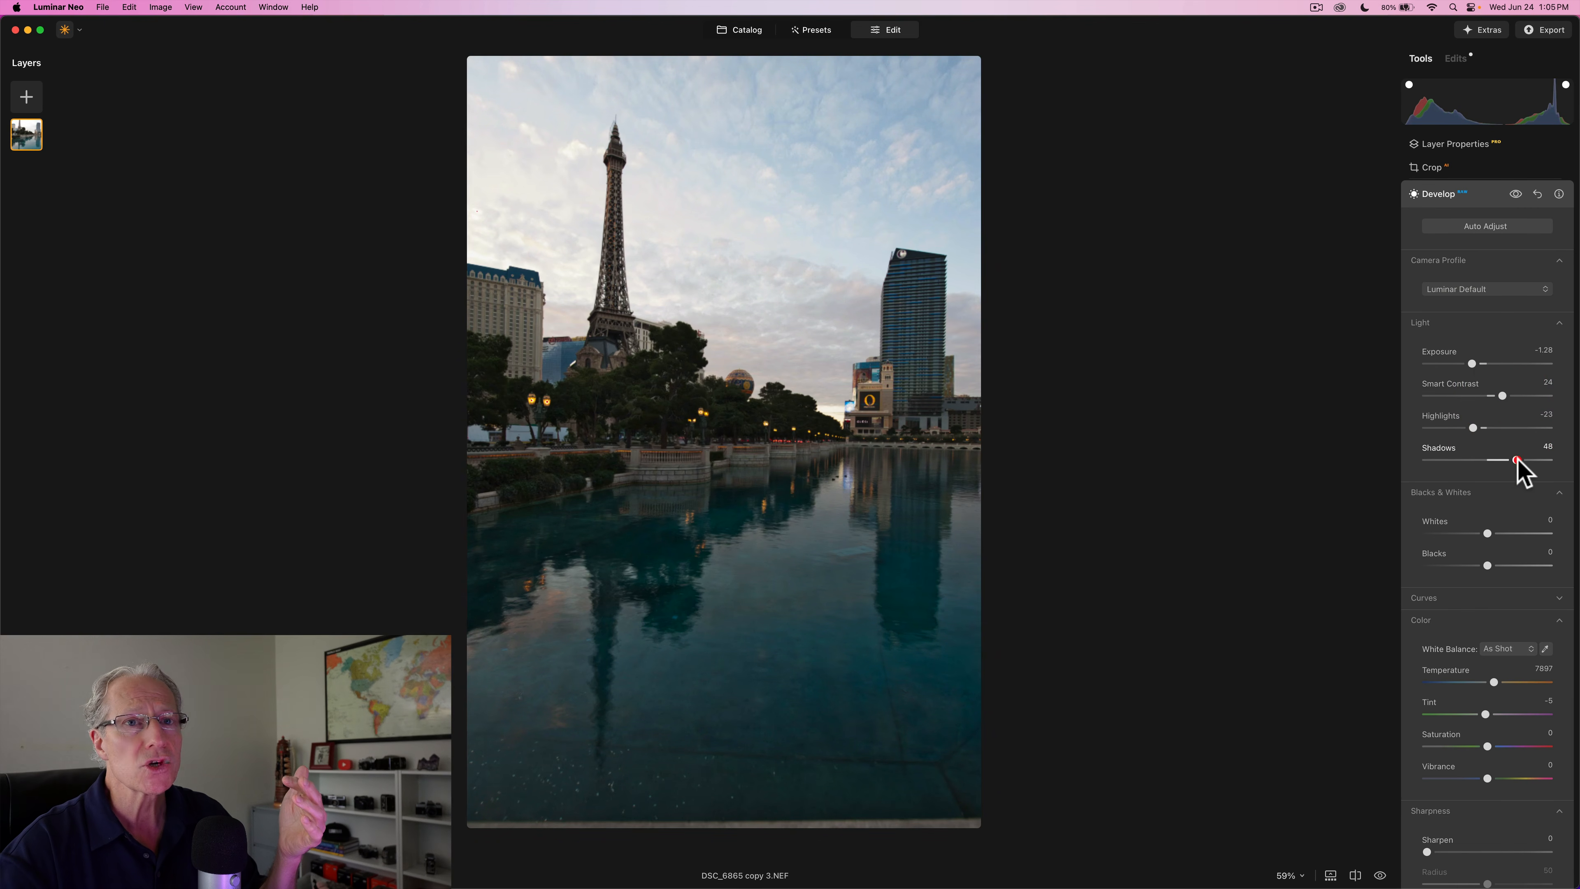
{"action": "left_click_drag", "start_coordinate": [1472, 364], "coordinate": [1472, 364]}
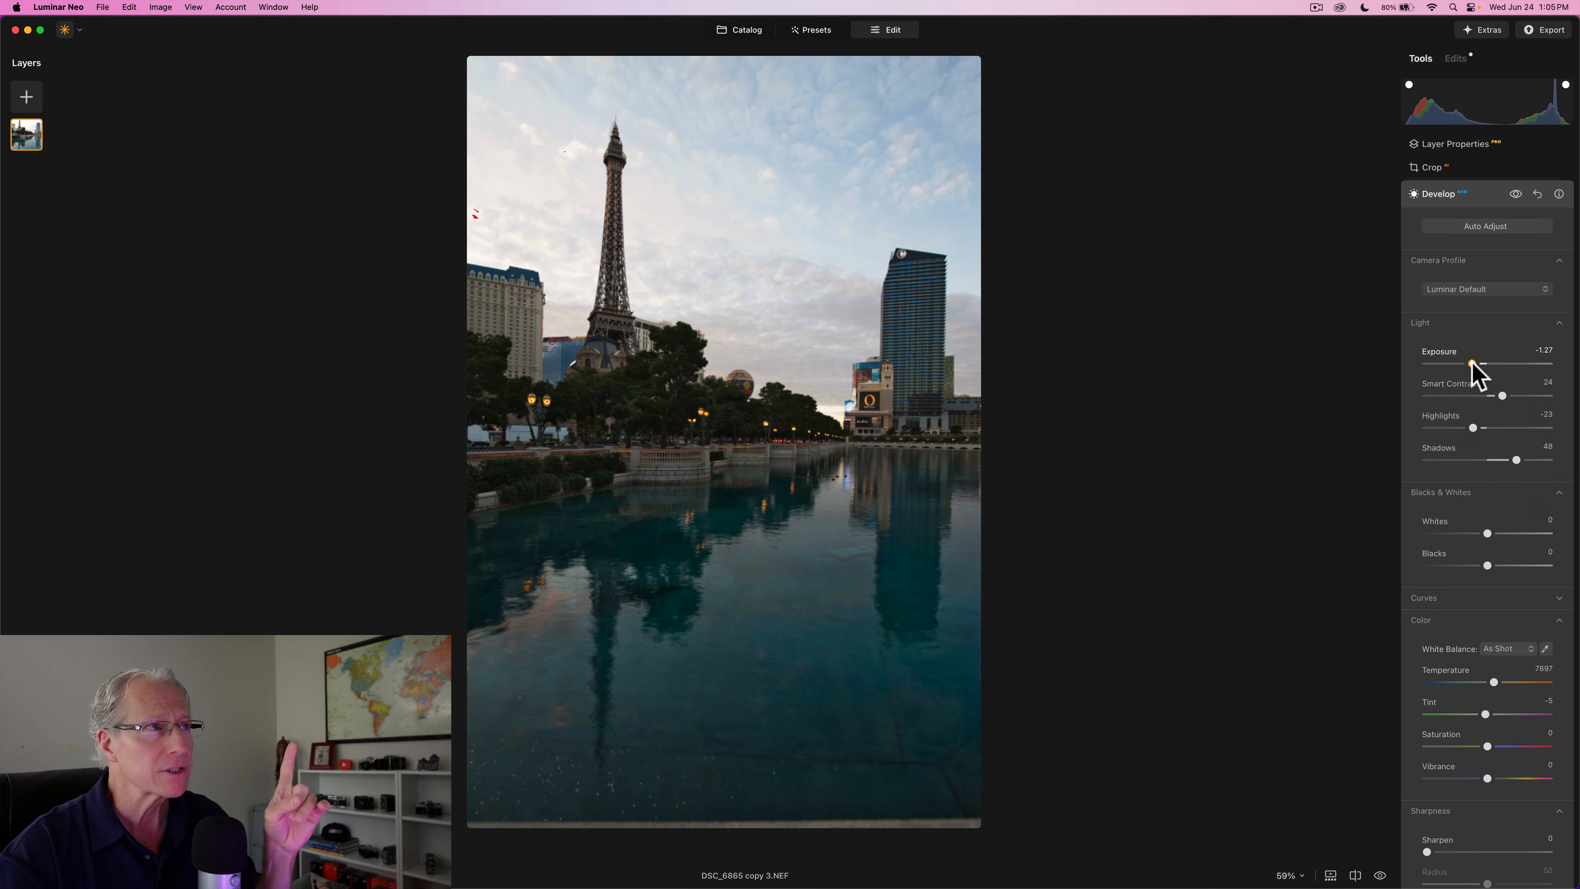
{"action": "left_click", "coordinate": [1472, 364]}
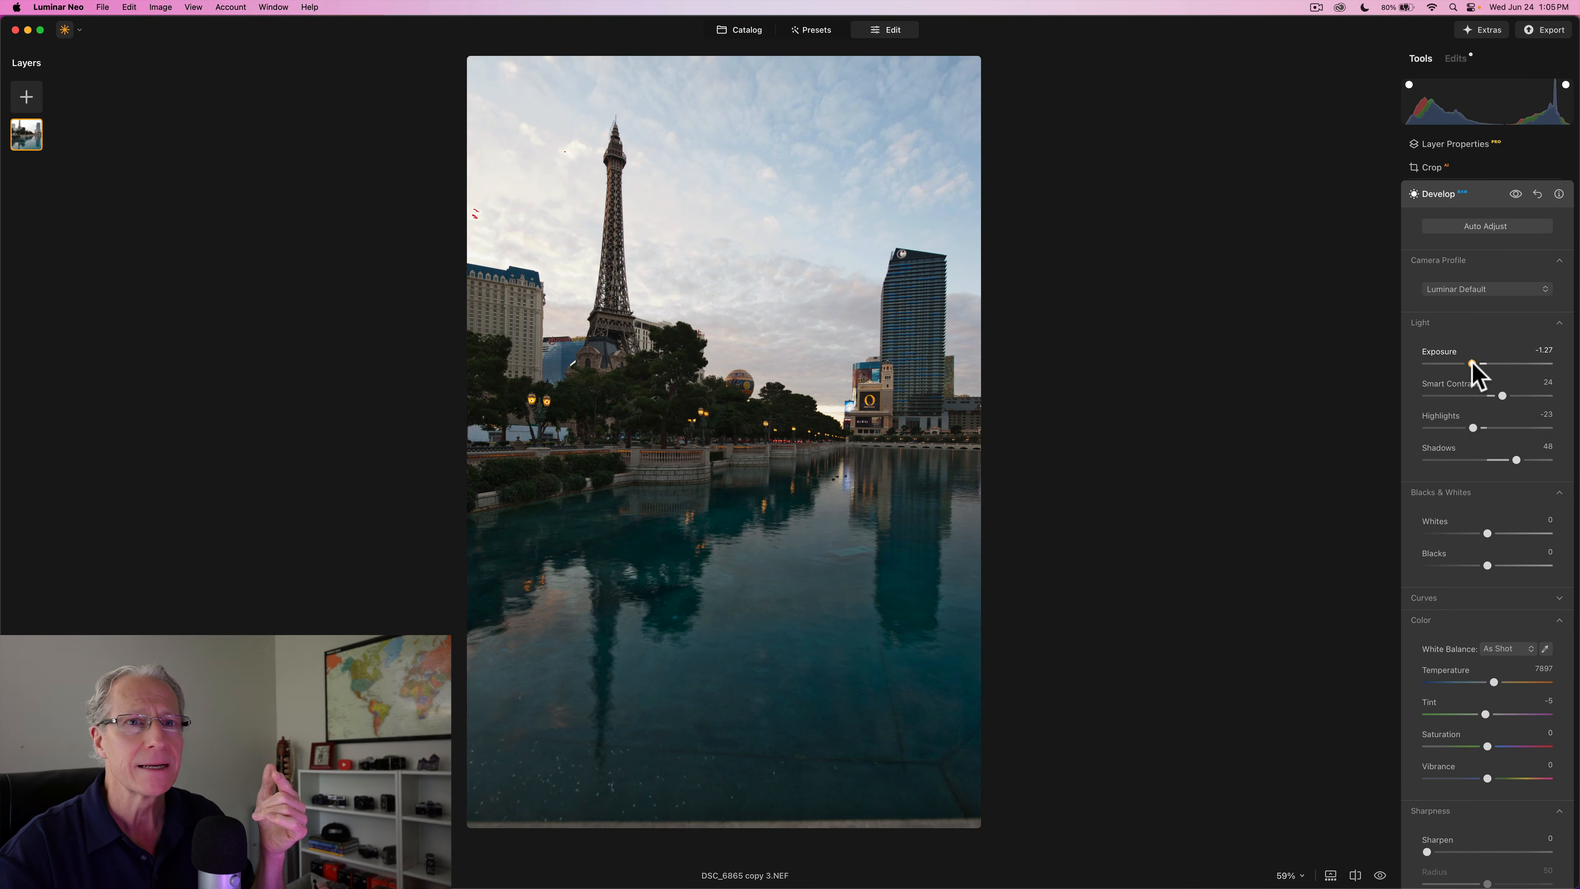
{"action": "left_click_drag", "start_coordinate": [1472, 364], "coordinate": [1472, 364]}
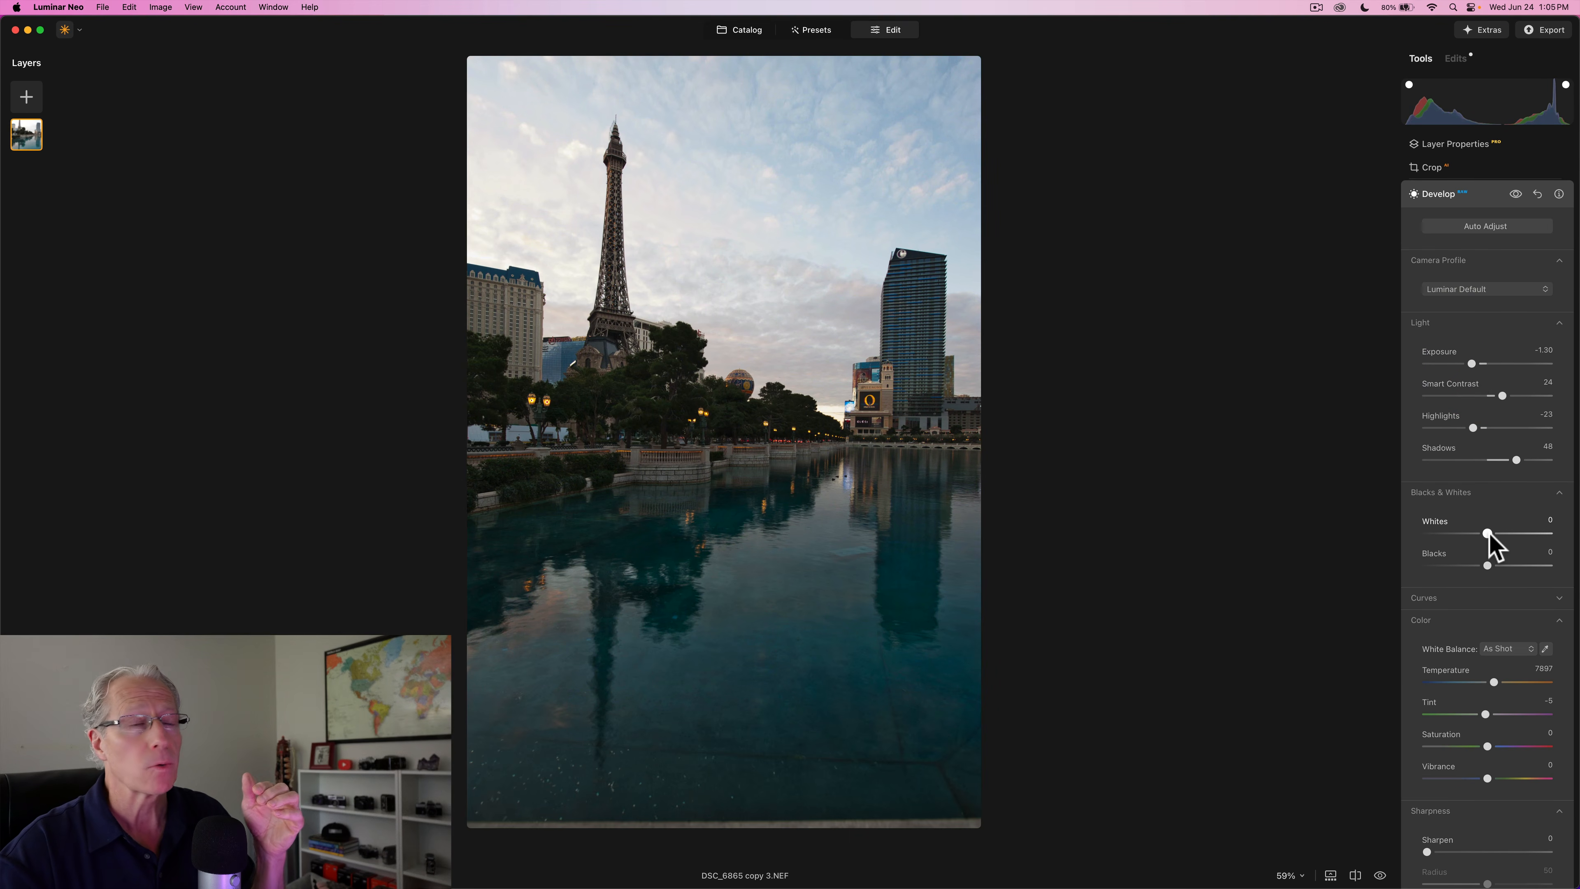
- Set Whites to 39 and Highlights to -45, and compare the photo with and without the Develop adjustments
{"action": "left_click_drag", "start_coordinate": [1489, 535], "coordinate": [1500, 530]}
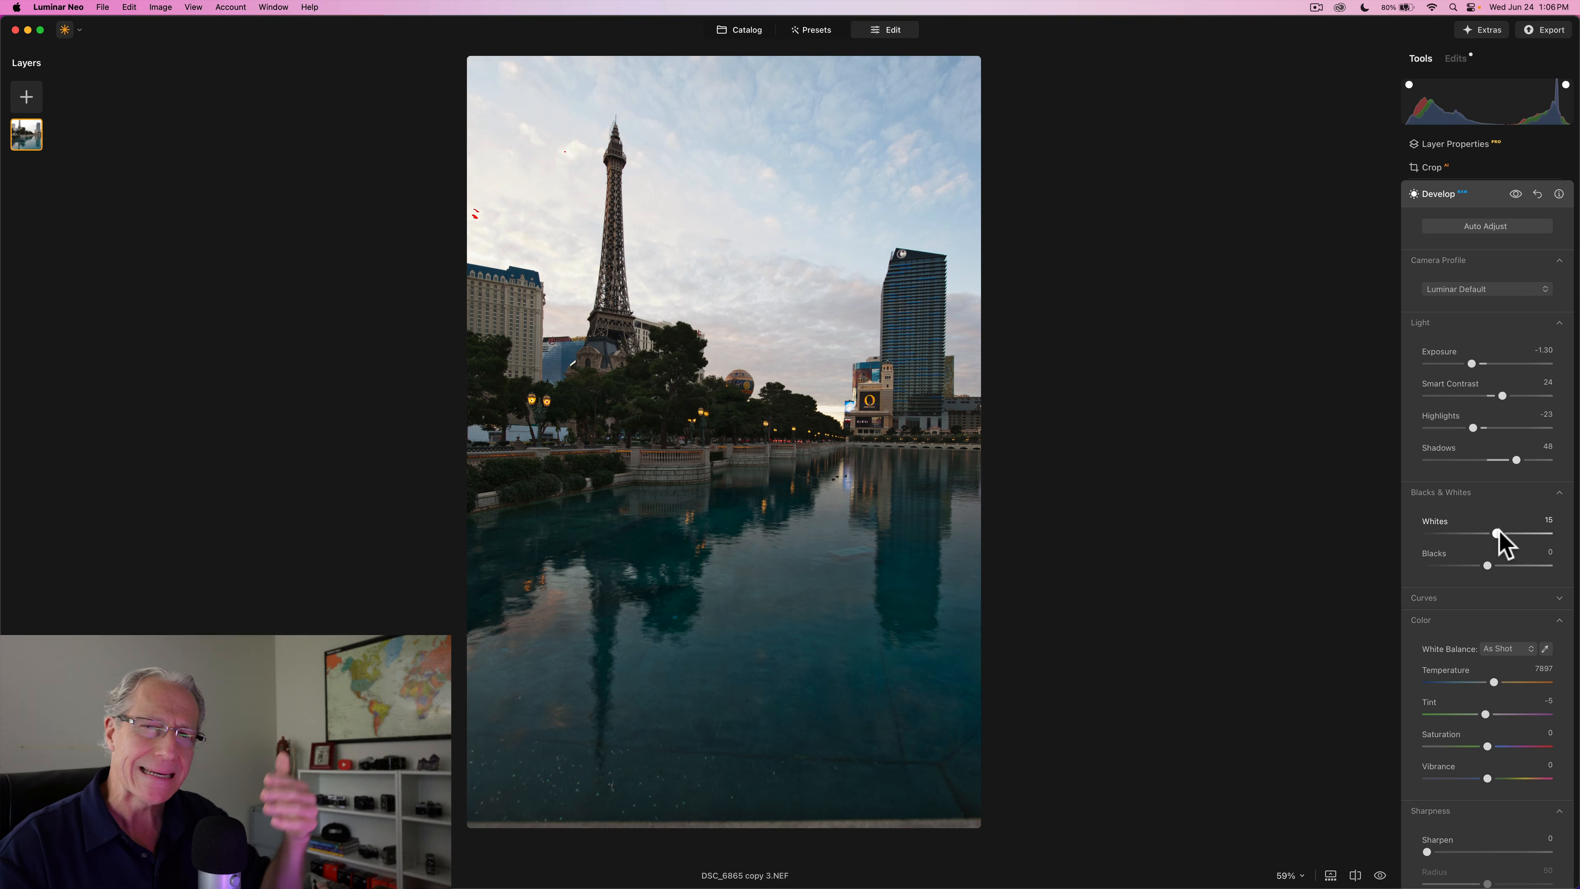
{"action": "left_click_drag", "start_coordinate": [1499, 532], "coordinate": [1510, 533]}
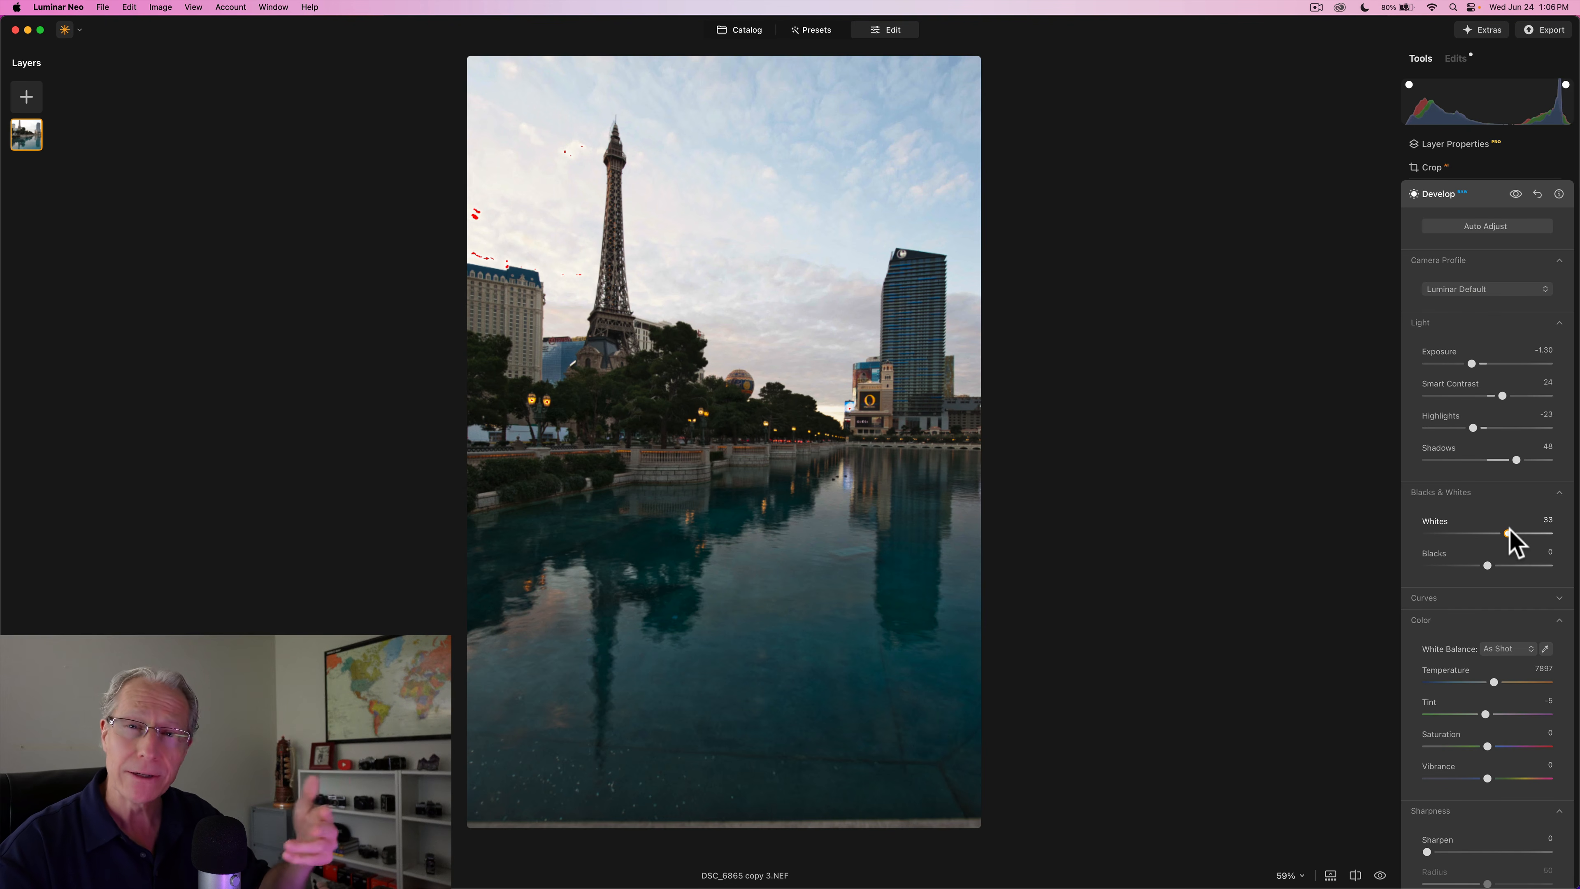
{"action": "left_click_drag", "start_coordinate": [1508, 533], "coordinate": [1514, 533]}
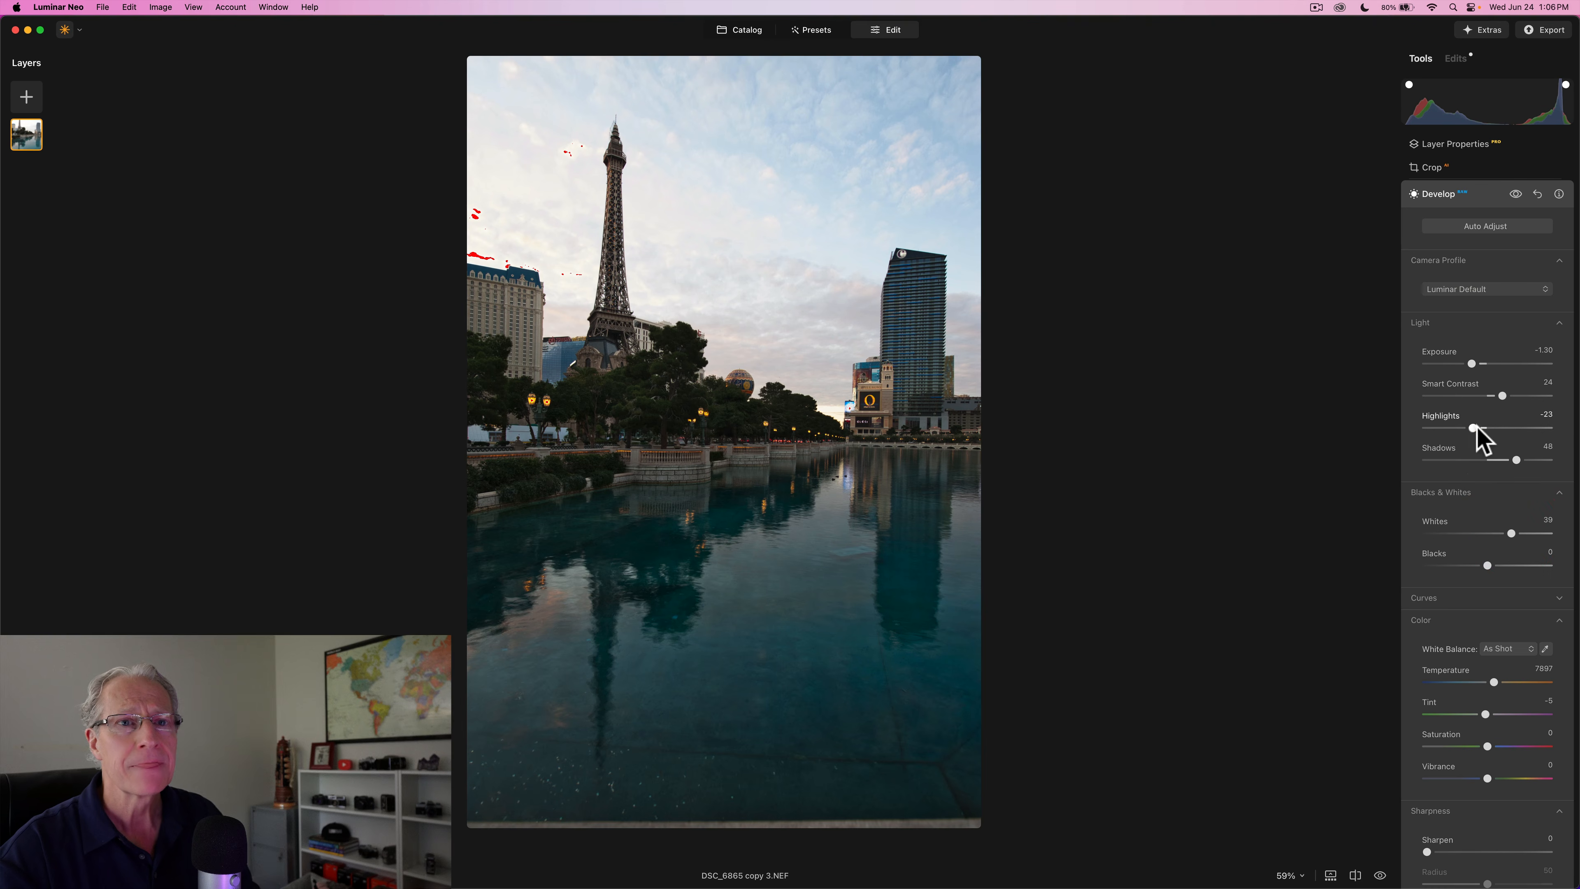
{"action": "left_click_drag", "start_coordinate": [1473, 429], "coordinate": [1460, 429]}
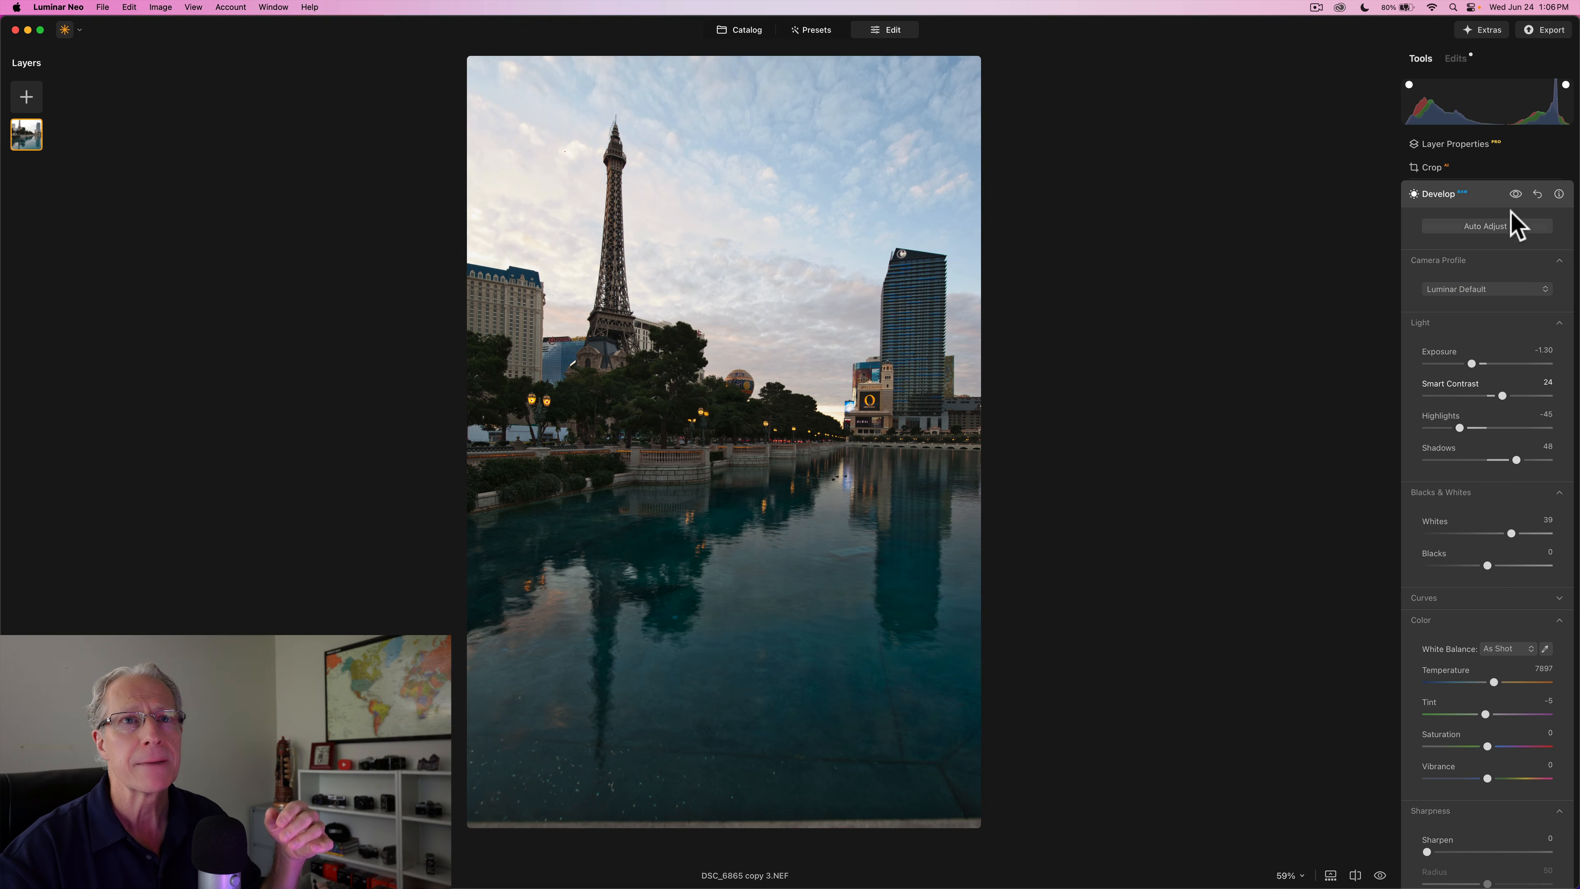
{"action": "left_click", "coordinate": [1515, 194]}
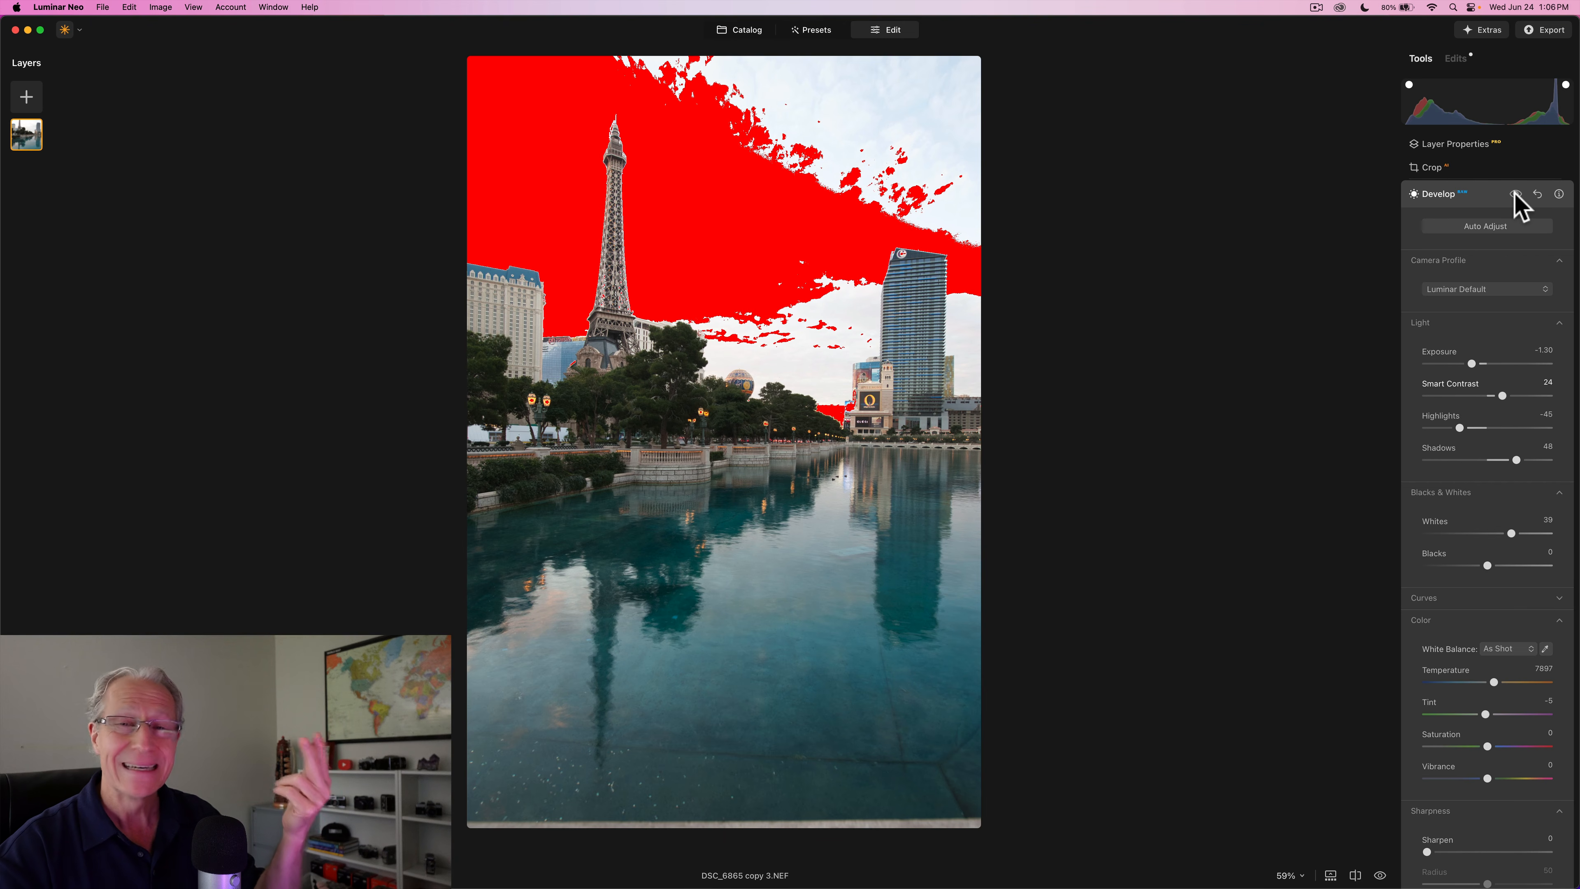
{"action": "left_click", "coordinate": [1516, 194]}
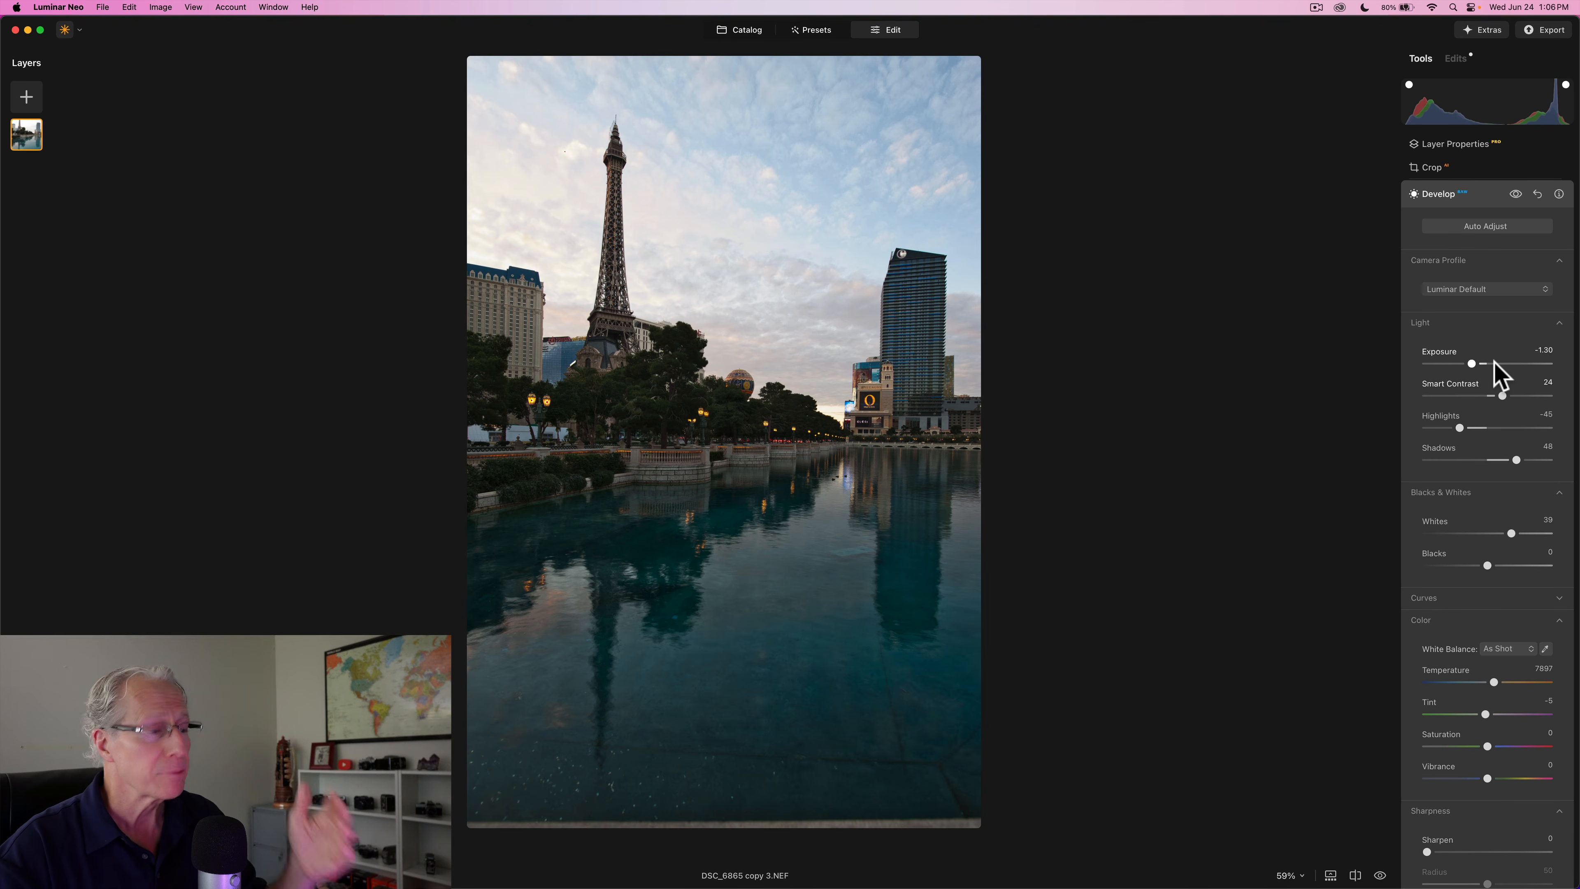
- Open the Supercontrast tool and set Highlights Contrast to 75 and Highlights Balance to 27
{"action": "left_click", "coordinate": [1496, 196]}
{"action": "left_click", "coordinate": [1471, 208]}
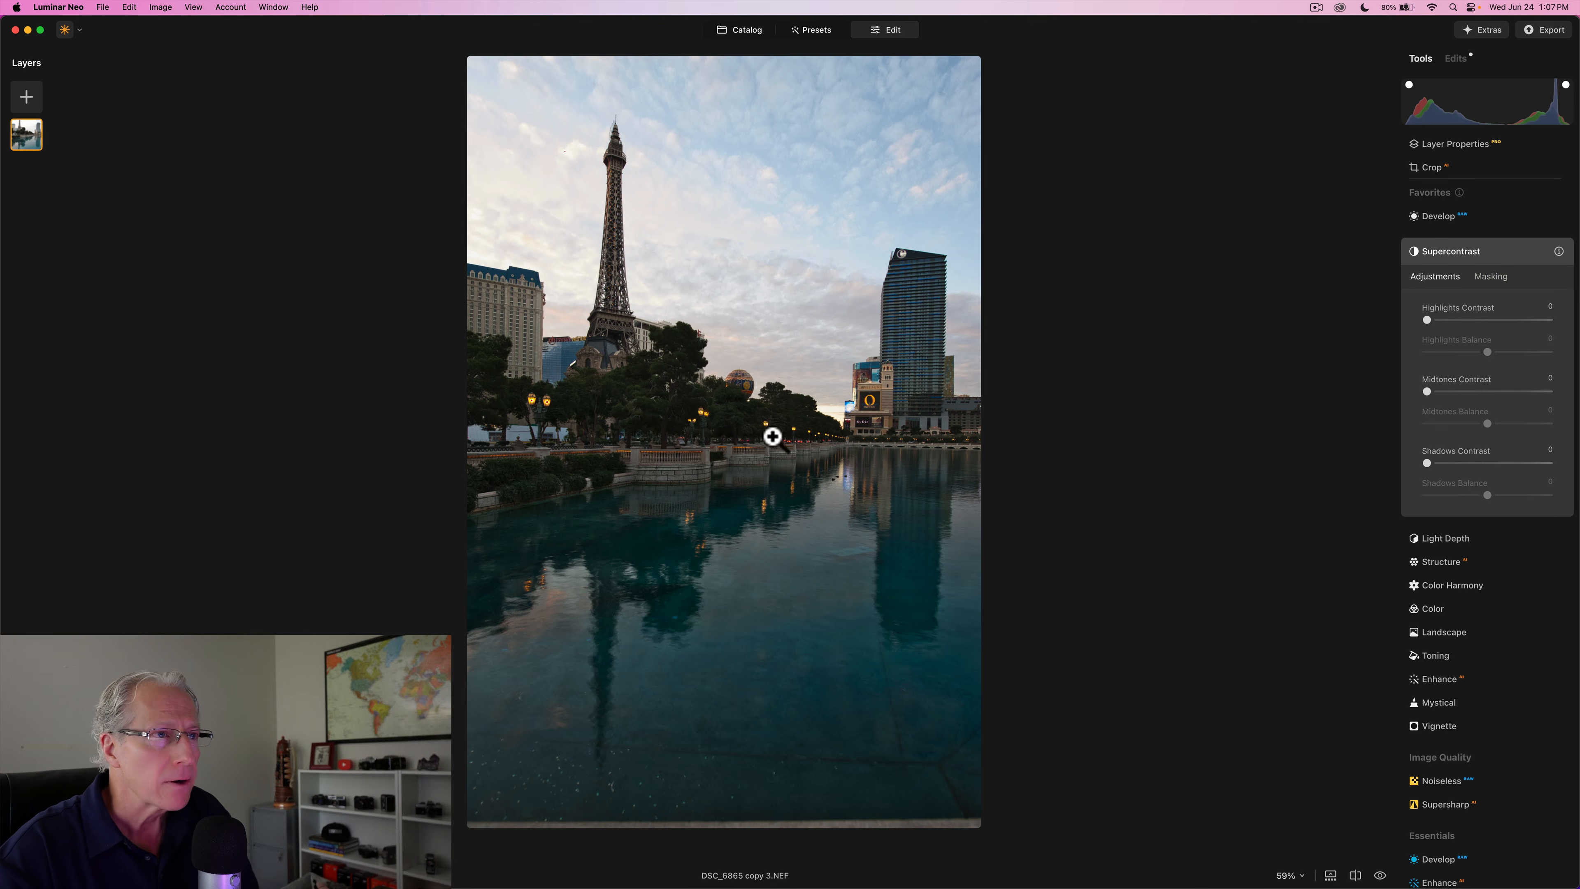
{"action": "double_click", "coordinate": [783, 441]}
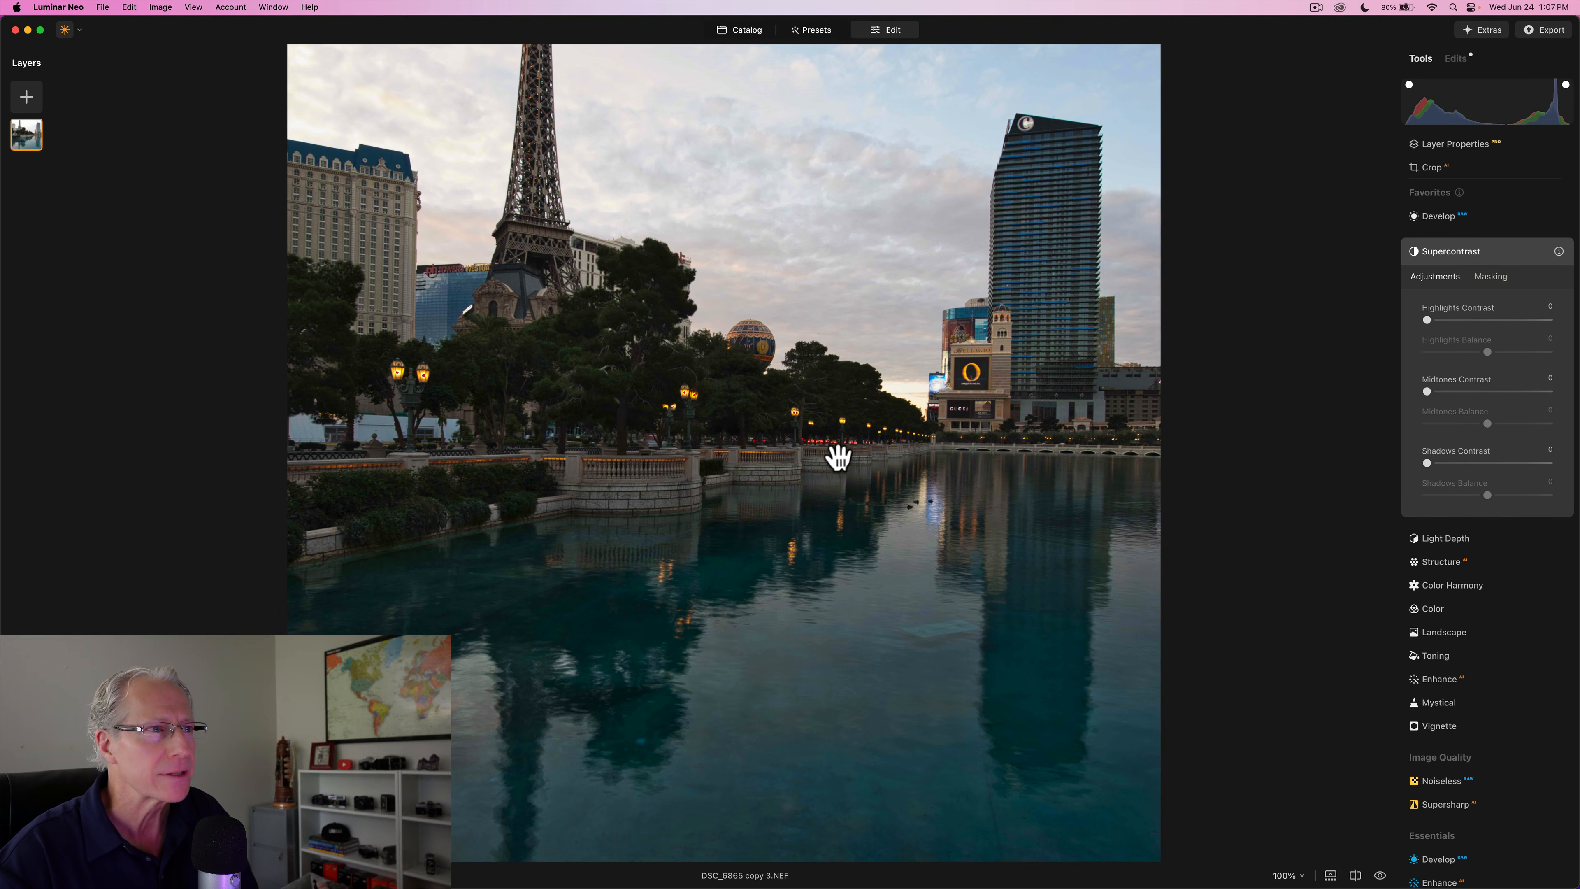
{"action": "double_click", "coordinate": [831, 446]}
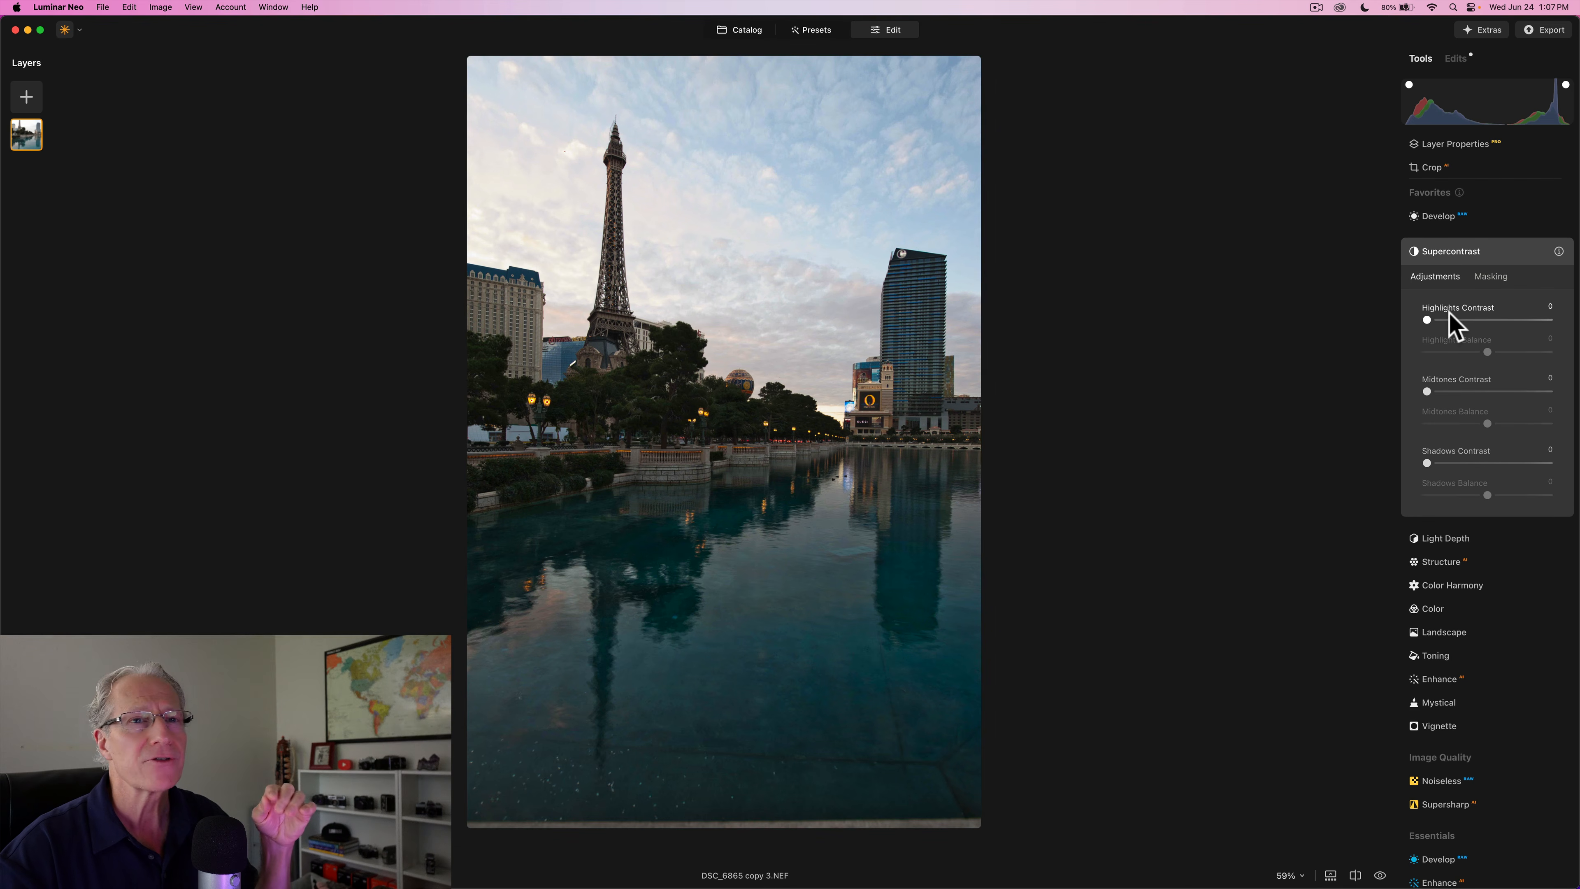
{"action": "left_click_drag", "start_coordinate": [1449, 319], "coordinate": [1524, 303]}
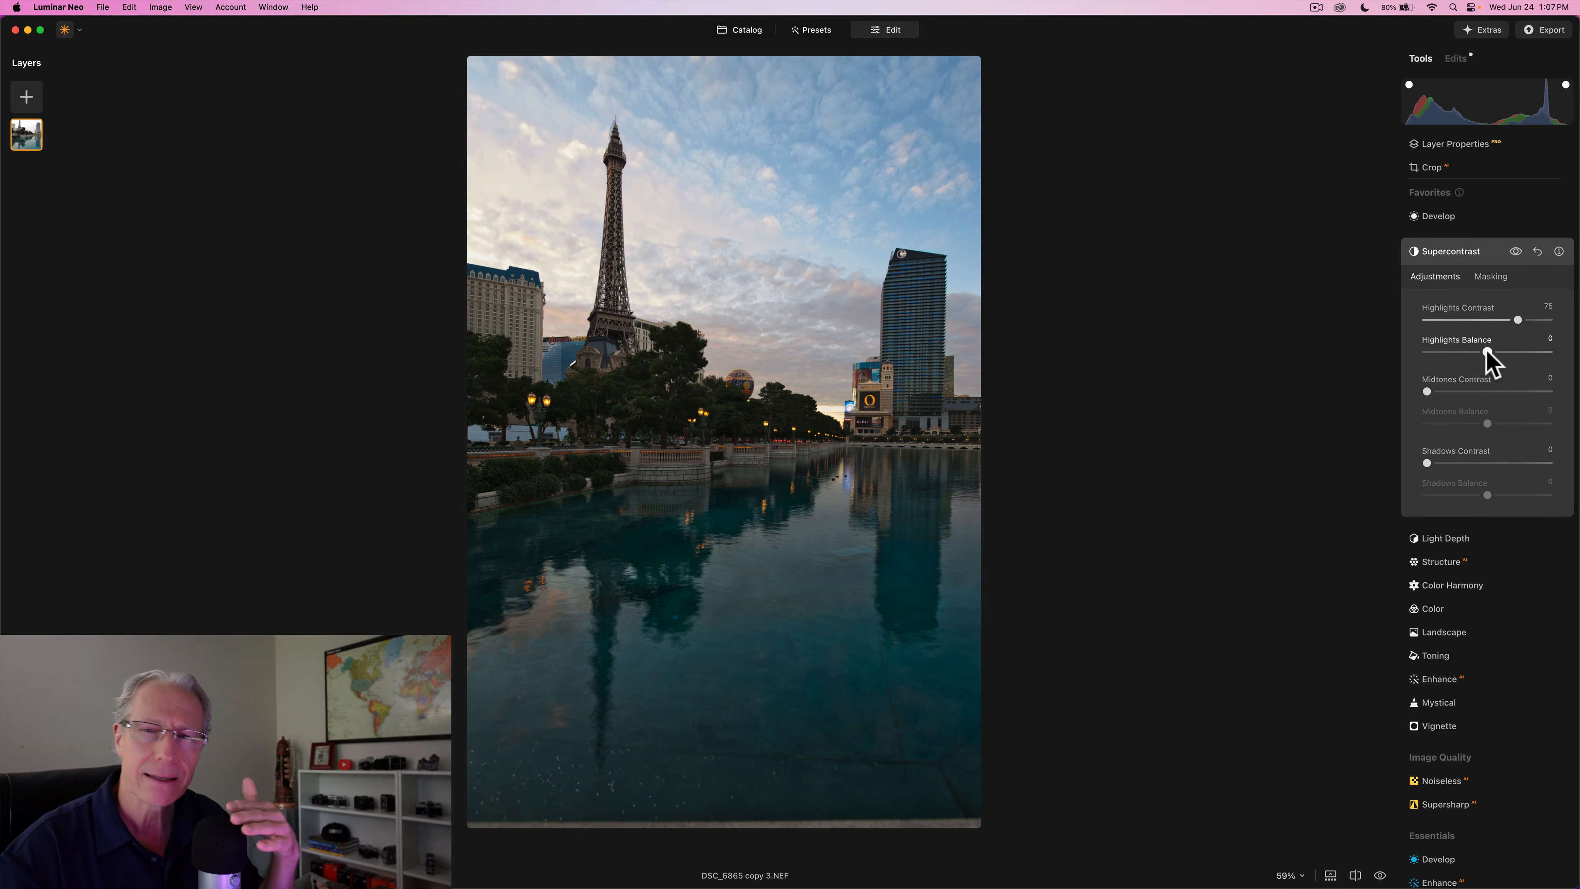
{"action": "mouse_move", "coordinate": [1487, 353]}
{"action": "left_mouse_down"}
{"action": "mouse_move", "coordinate": [1432, 353]}
{"action": "mouse_move", "coordinate": [1504, 353]}
{"action": "left_mouse_up"}
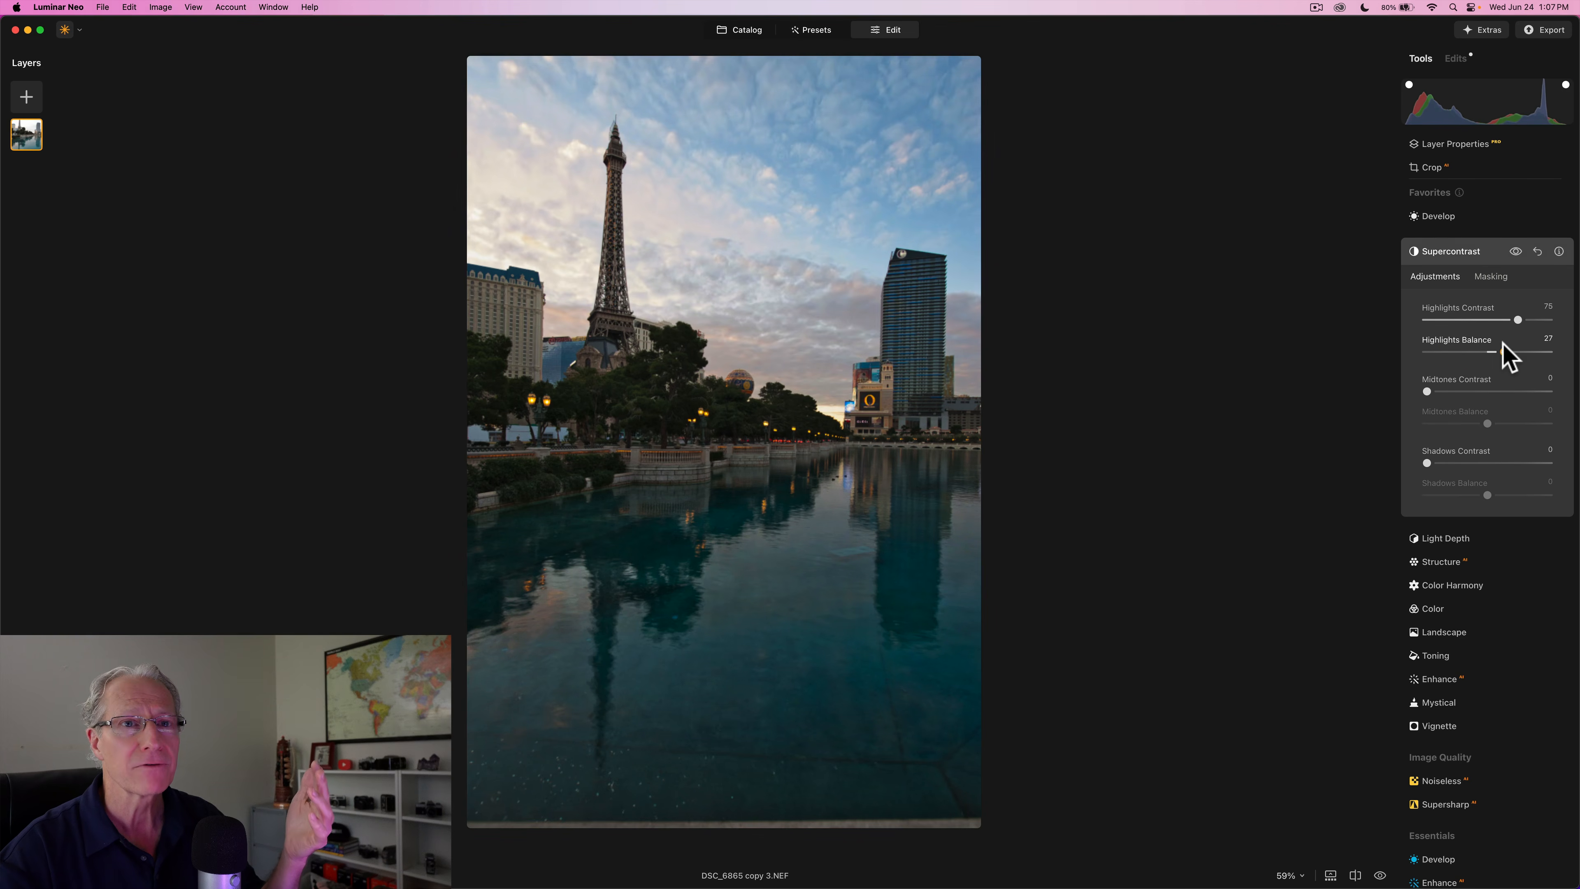
- Set Supercontrast's Midtones Contrast to 45 with Balance -51, and Shadows Contrast to 25 with Balance -16
{"action": "left_click_drag", "start_coordinate": [1426, 390], "coordinate": [1484, 391]}
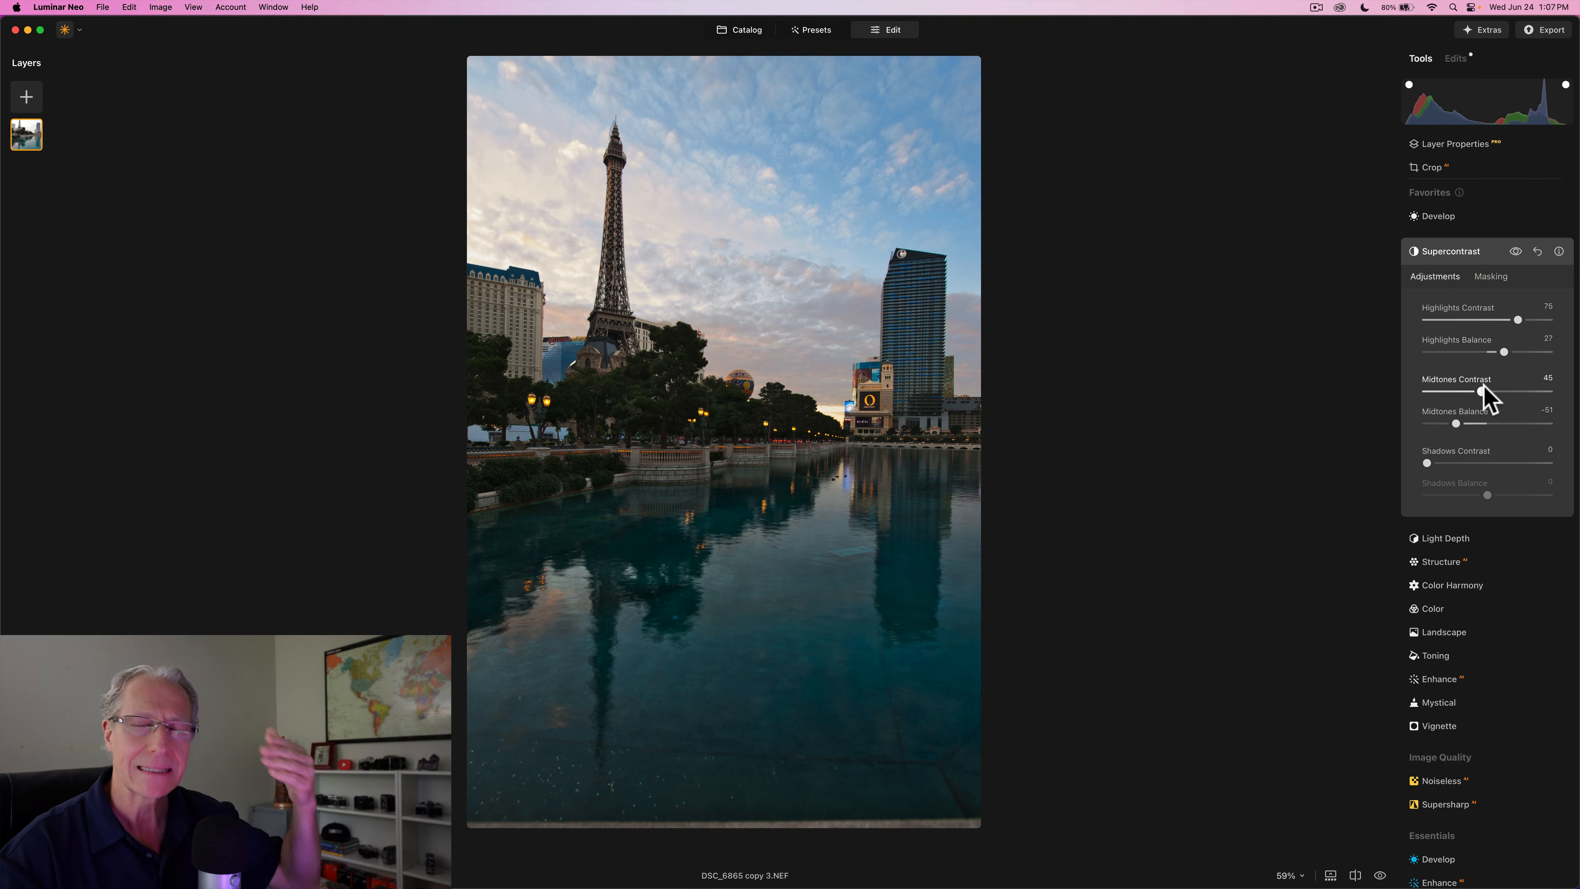
{"action": "left_click_drag", "start_coordinate": [1431, 462], "coordinate": [1479, 494]}
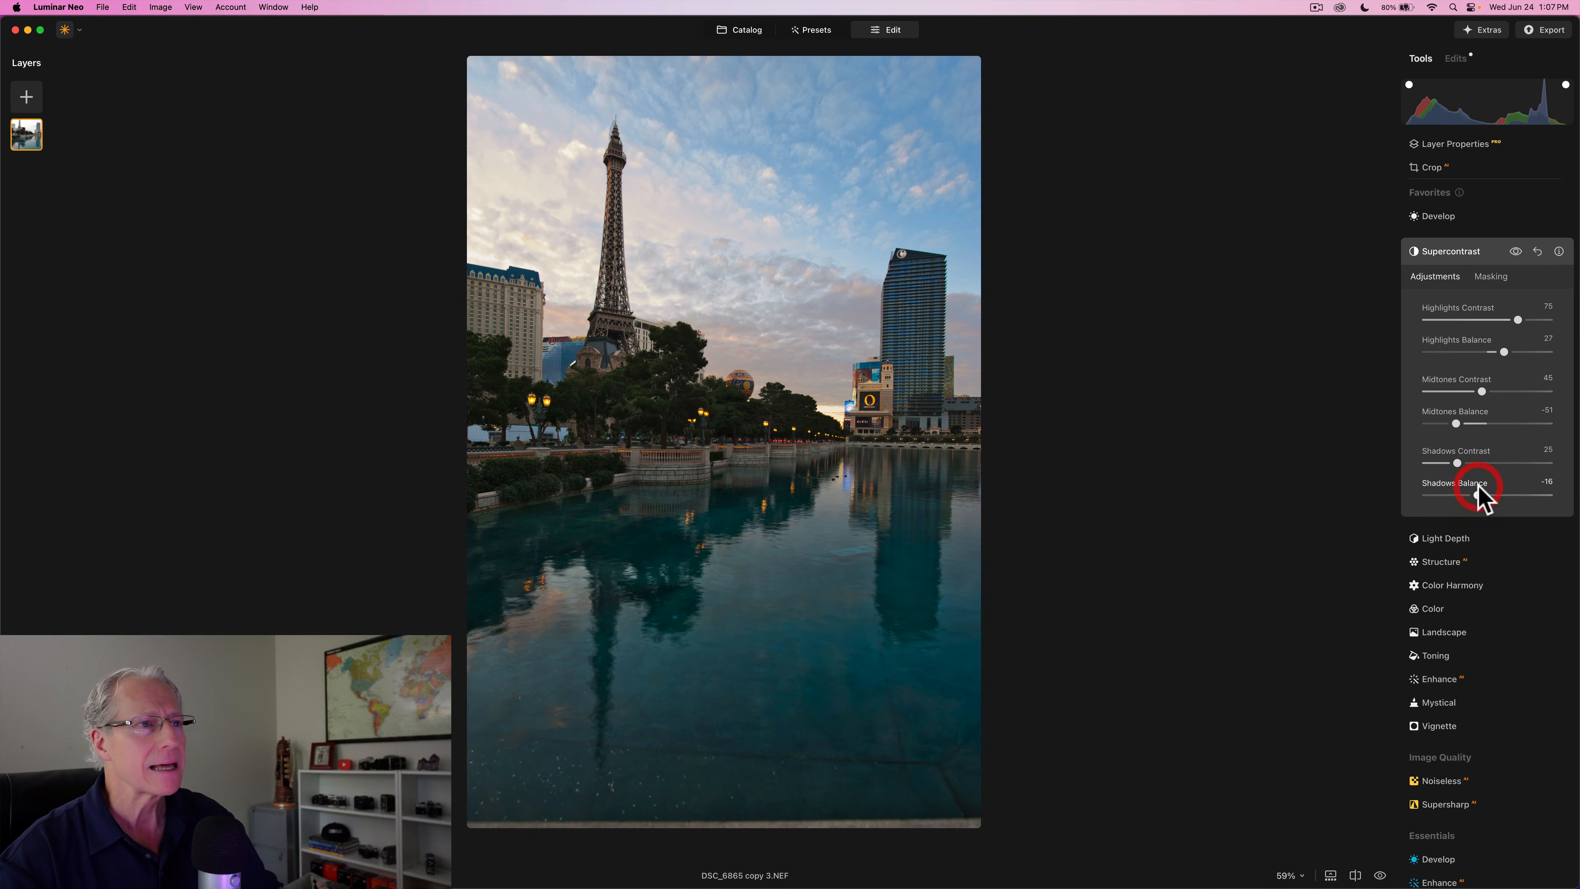
- Compare the photo with and without Supercontrast, close the tool, and view the unedited original
{"action": "left_click", "coordinate": [1515, 252]}
{"action": "left_click", "coordinate": [1516, 251]}
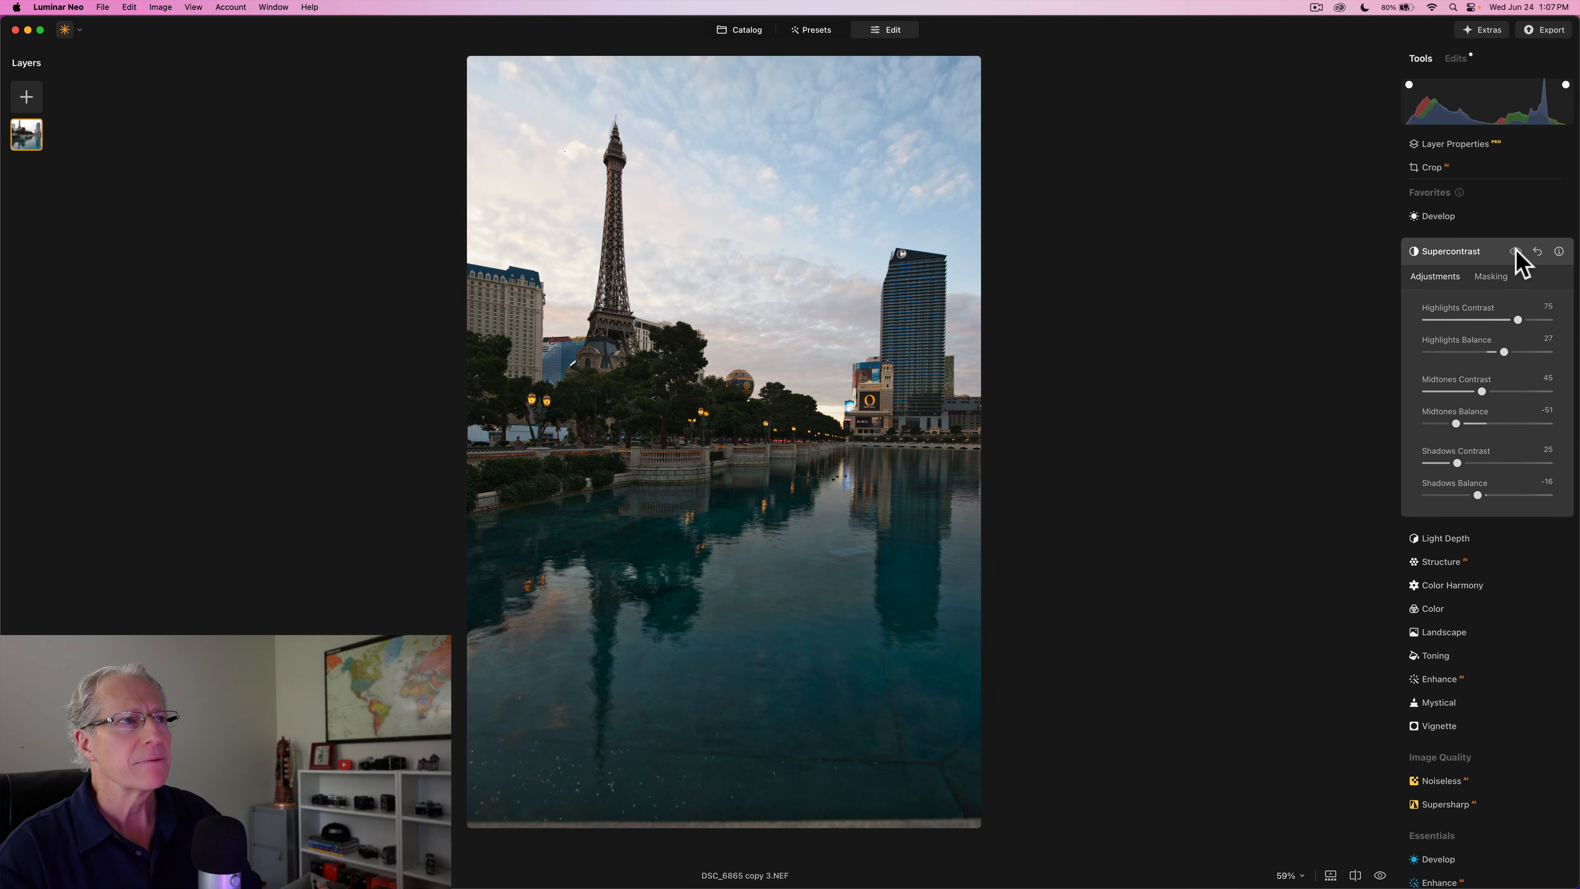
{"action": "left_click", "coordinate": [1469, 255]}
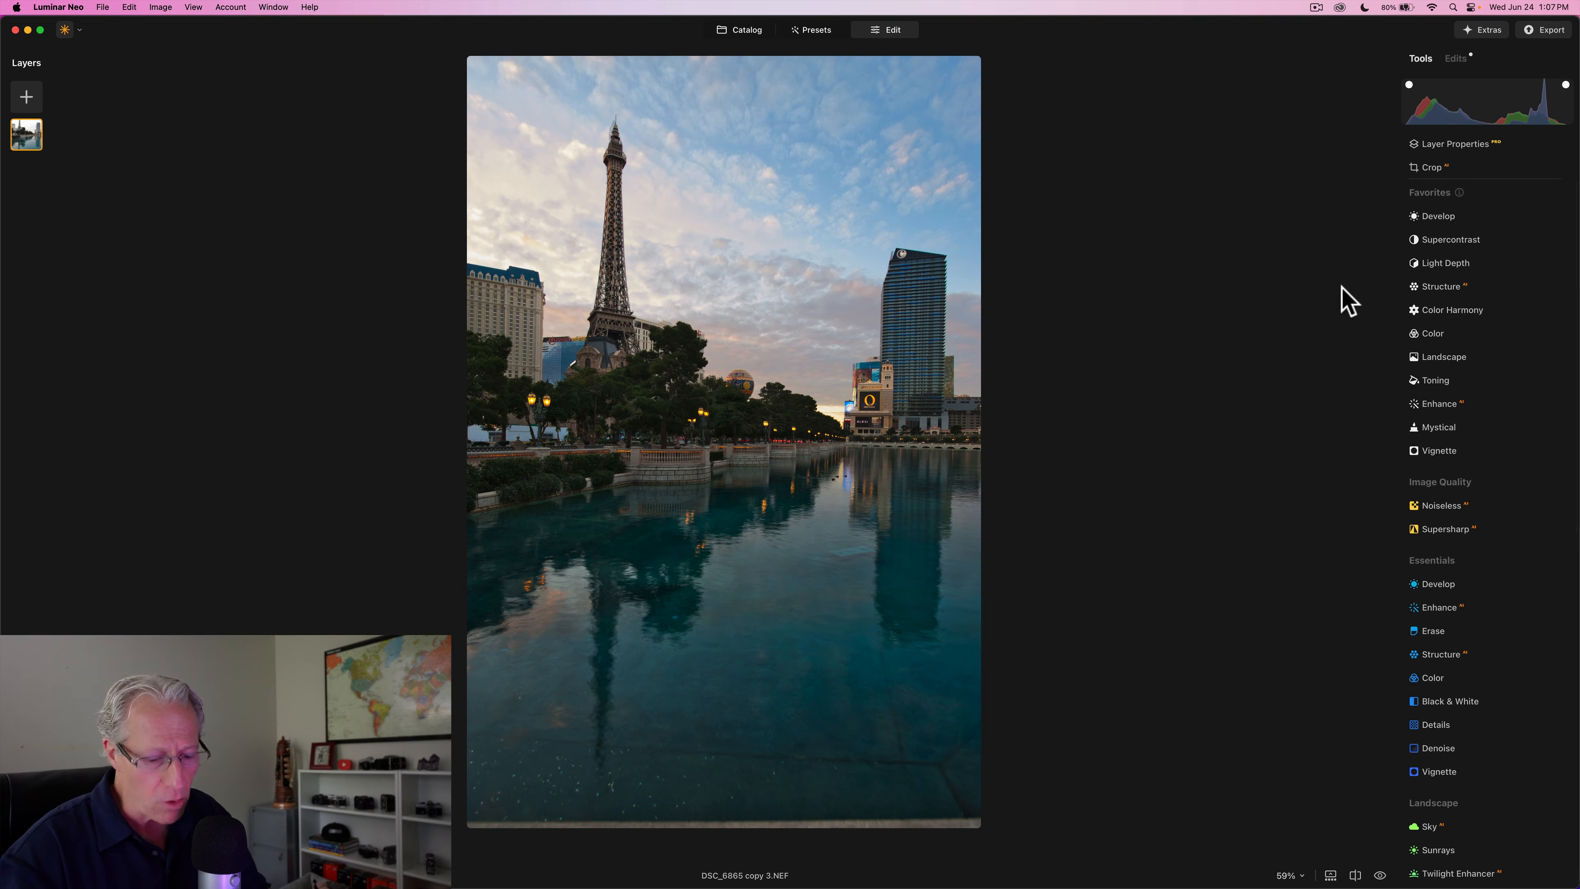
{"action": "key", "text": "backslash"}
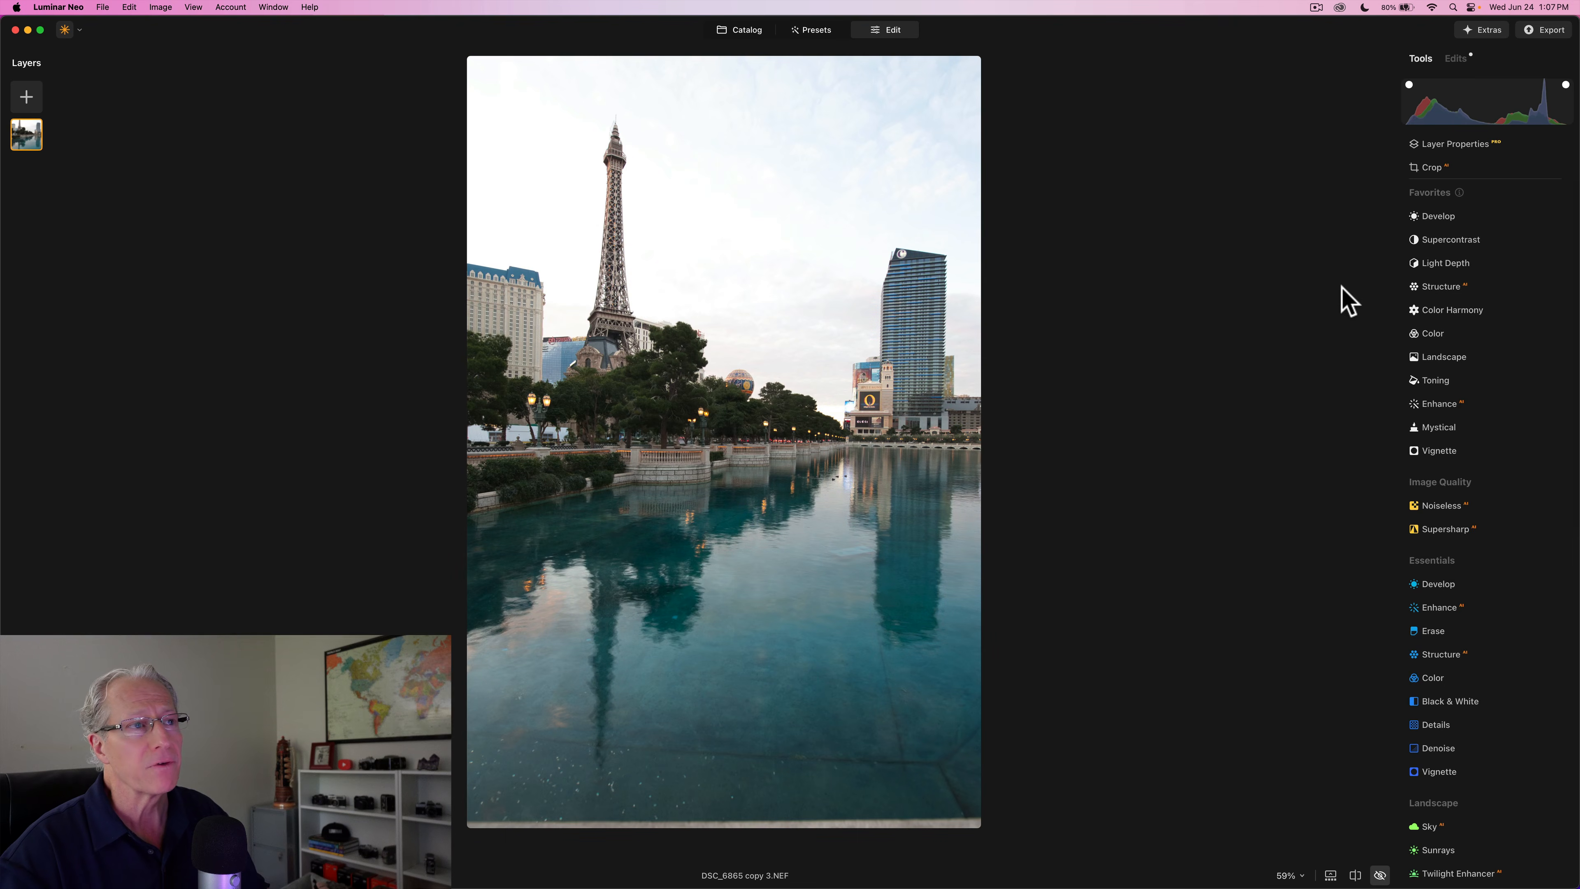
- Compare the edited photo with the unedited original several times, checking the sky recovery
{"action": "key", "text": "backslash"}
{"action": "key", "text": "backslash"}
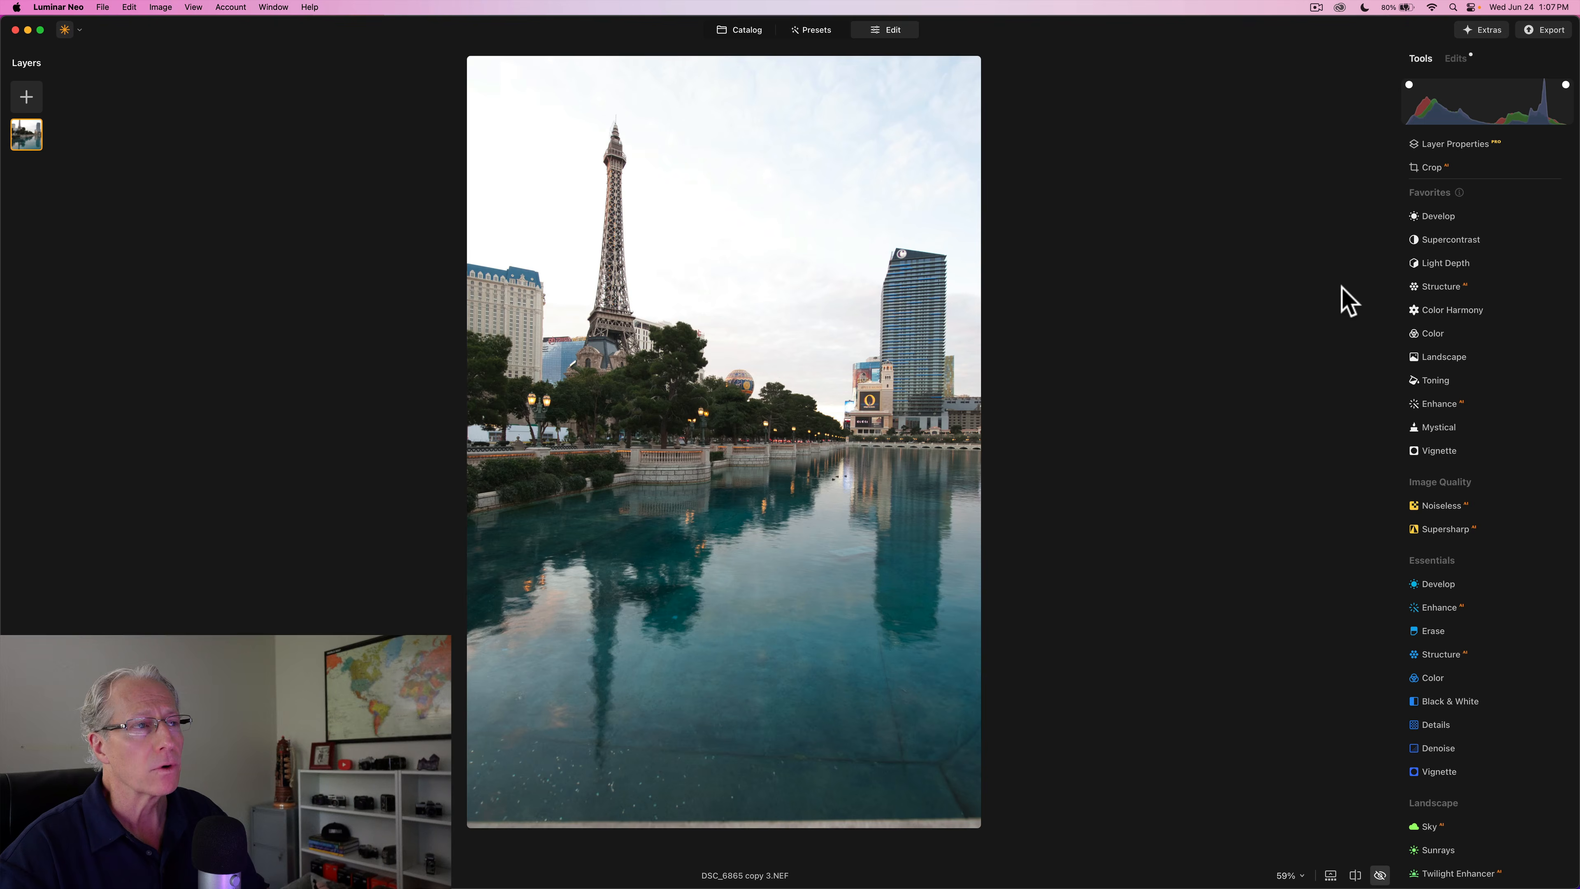
{"action": "key", "text": "backslash"}
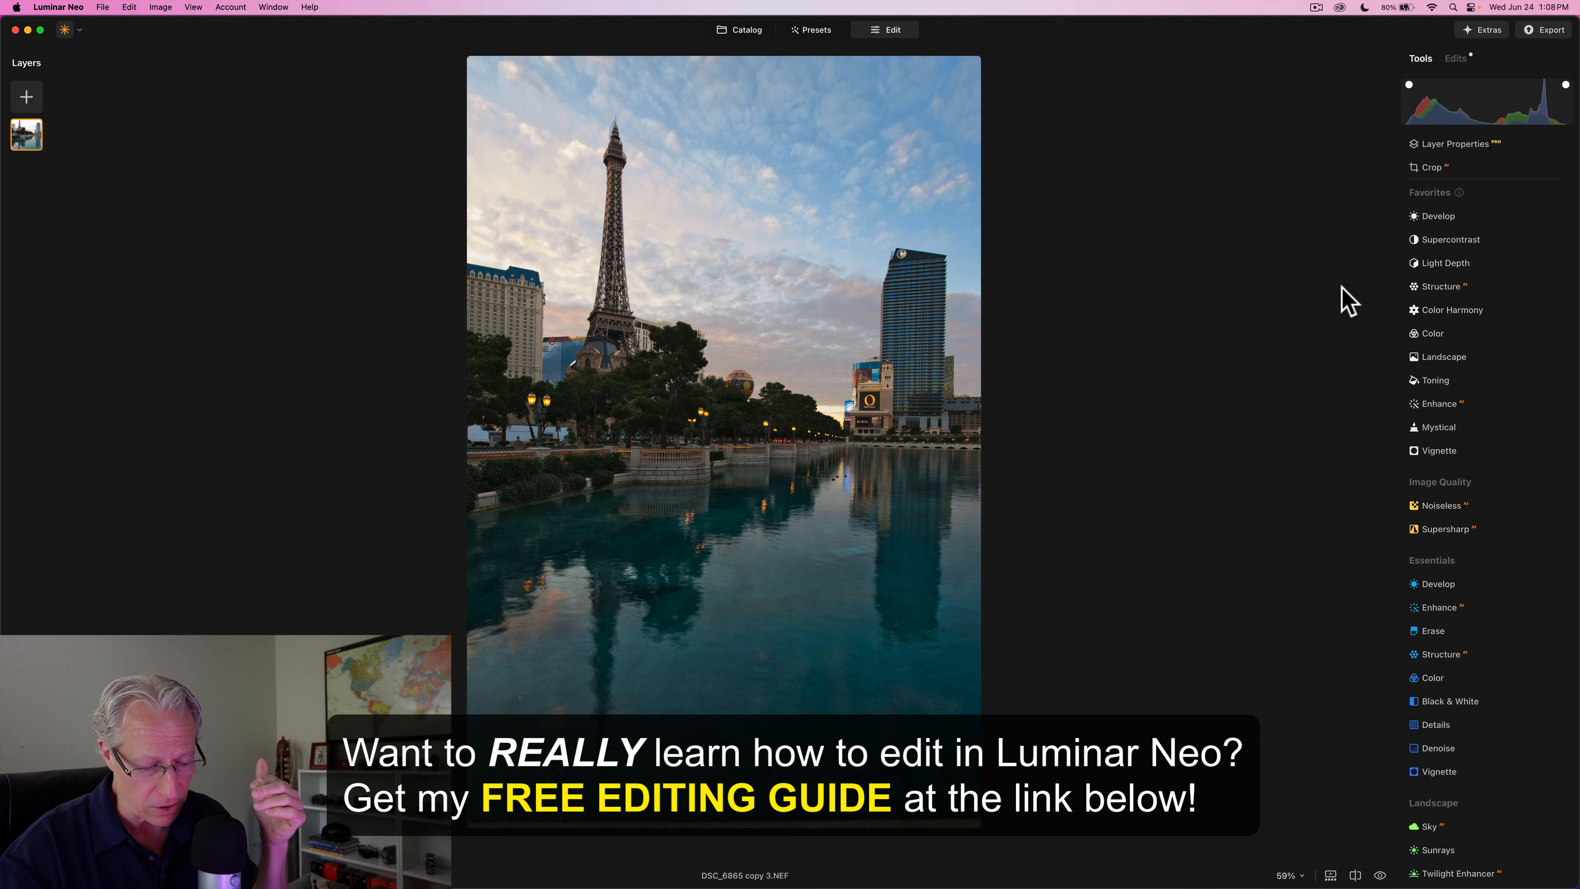
{"action": "key", "text": "backslash"}
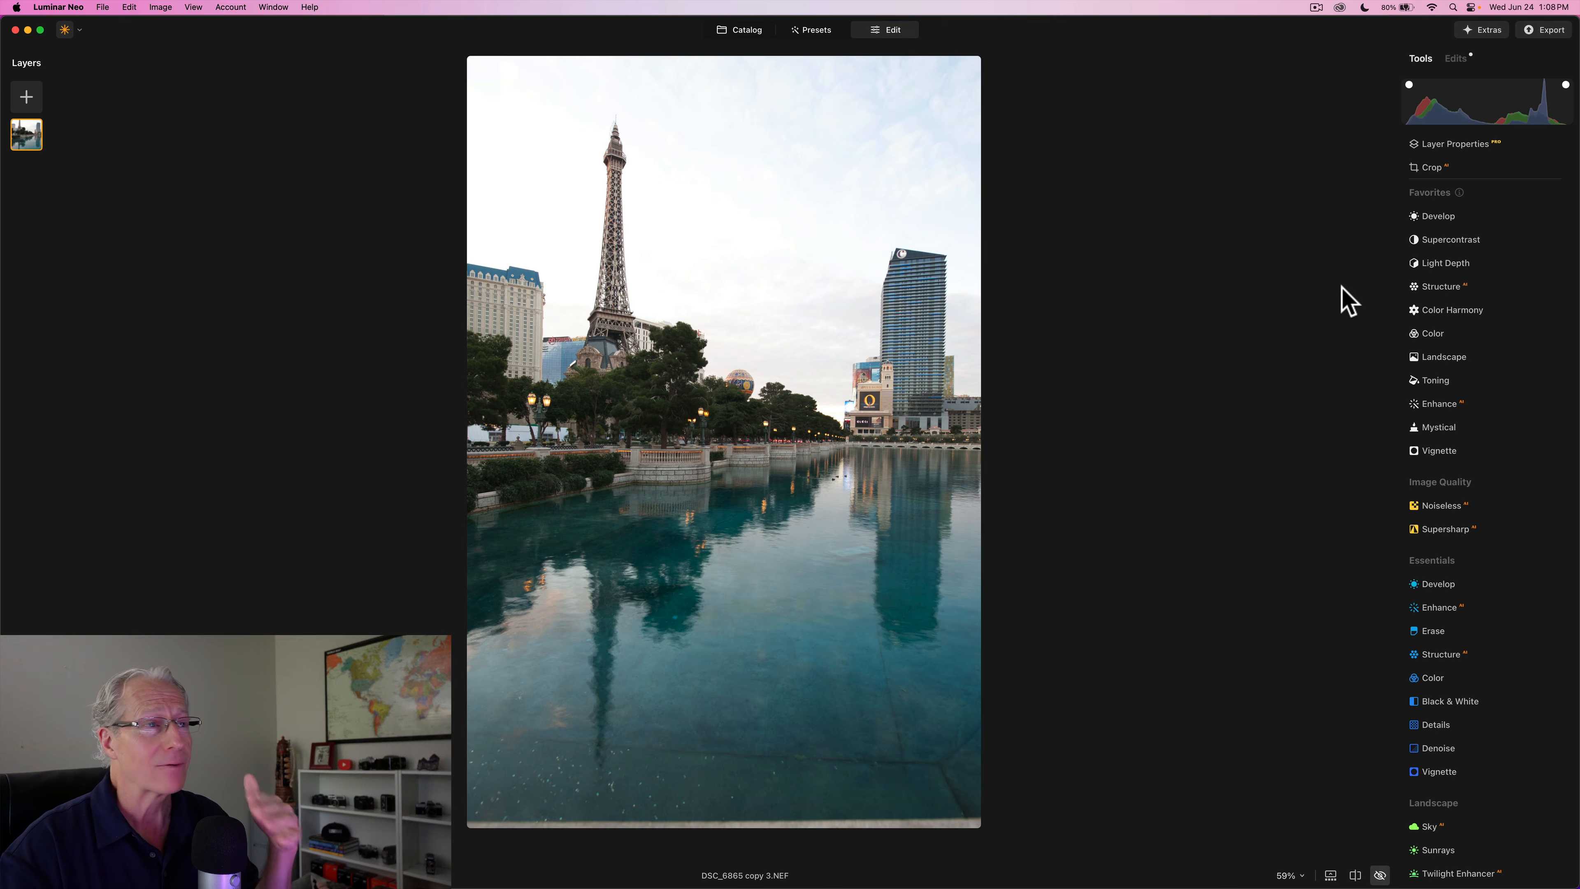
{"action": "key", "text": "backslash"}
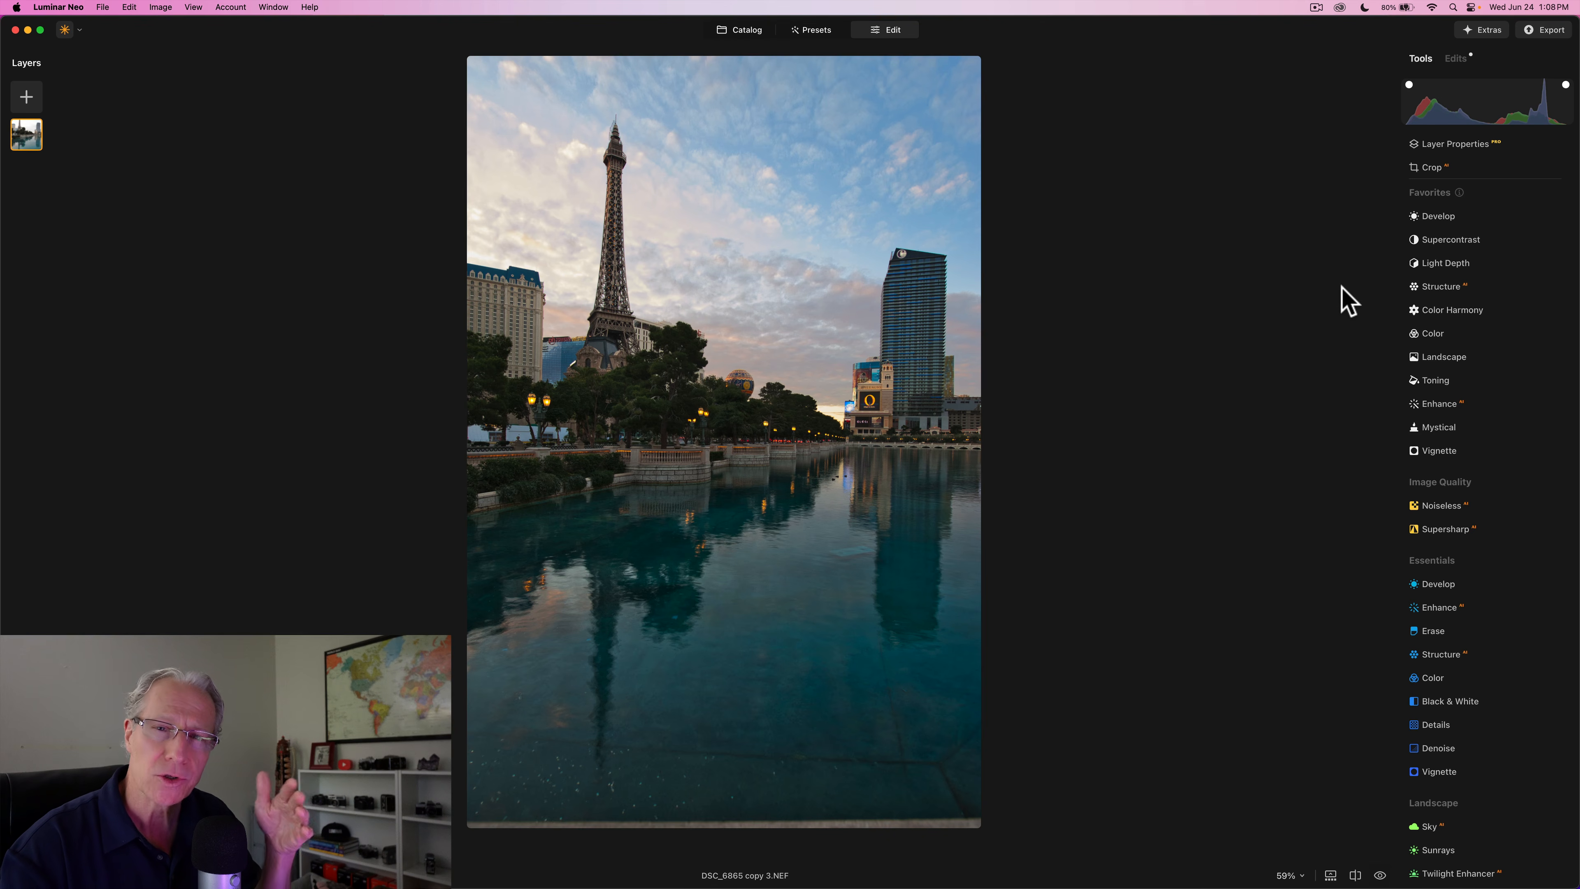
{"action": "key", "text": "backslash"}
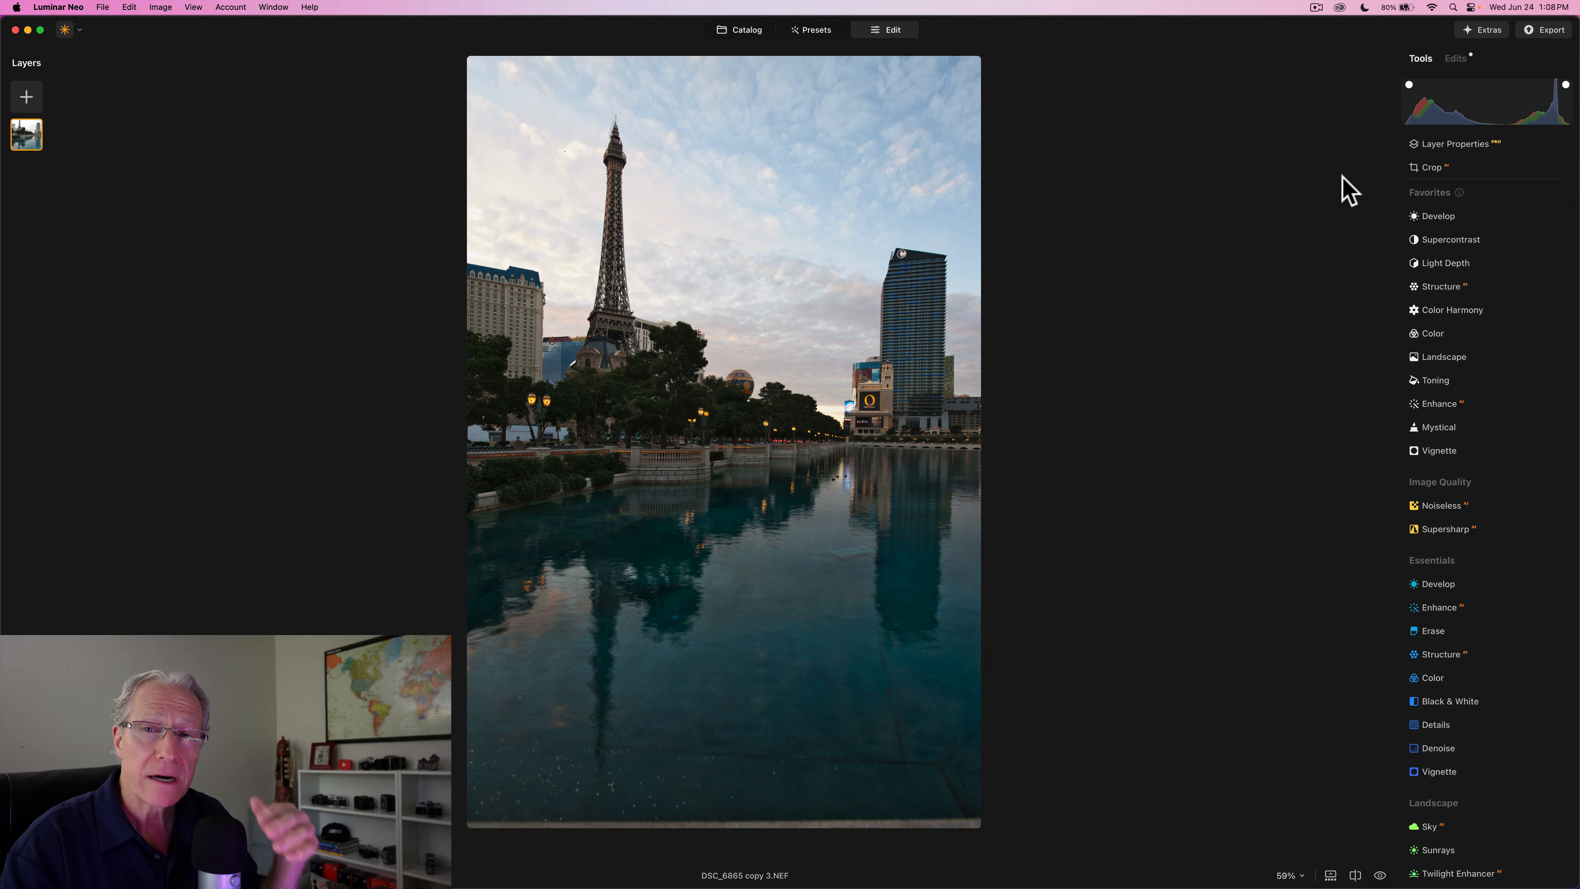
{"action": "key", "text": "backslash"}
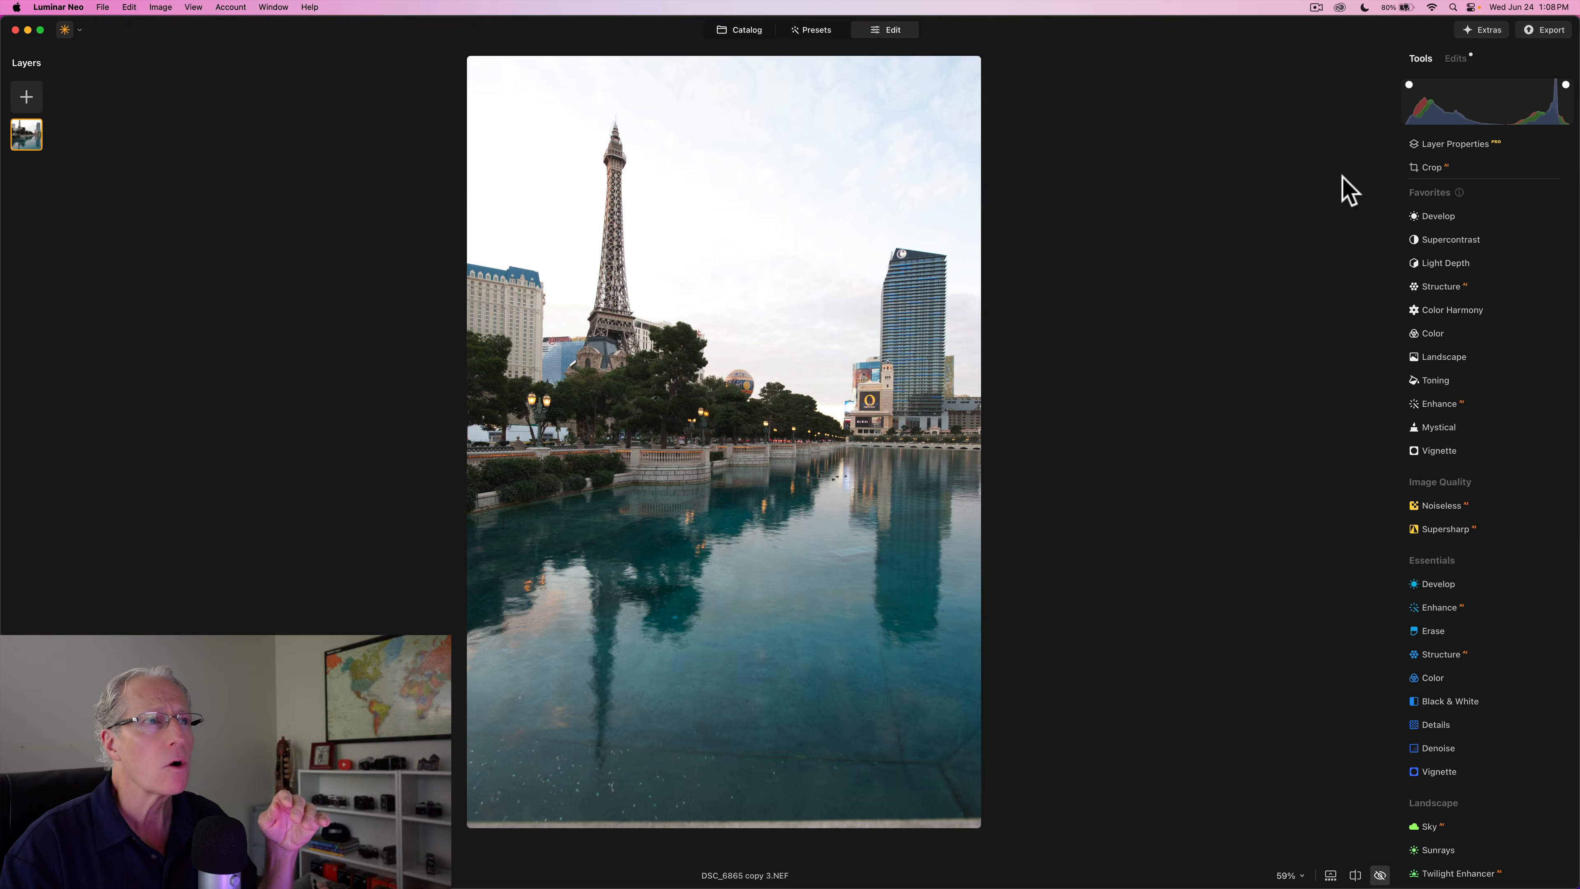
{"action": "key", "text": "backslash"}
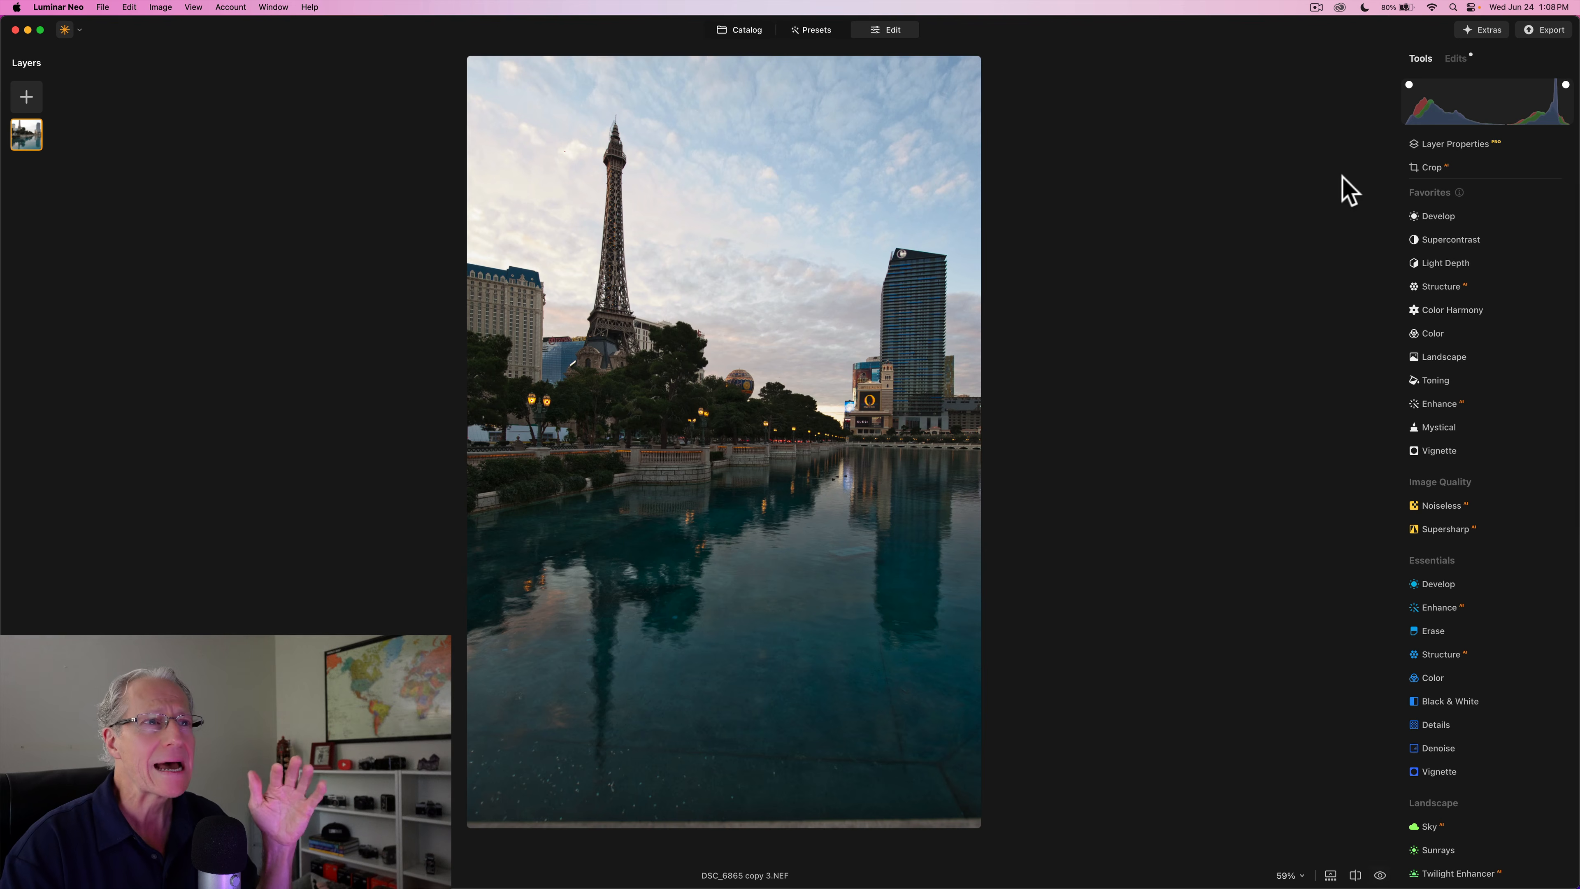
- Draw a Linear Gradient mask over the sky in a new Develop adjustment, shorten its falloff above the tree line and tilt it
{"action": "left_click", "coordinate": [1449, 216]}
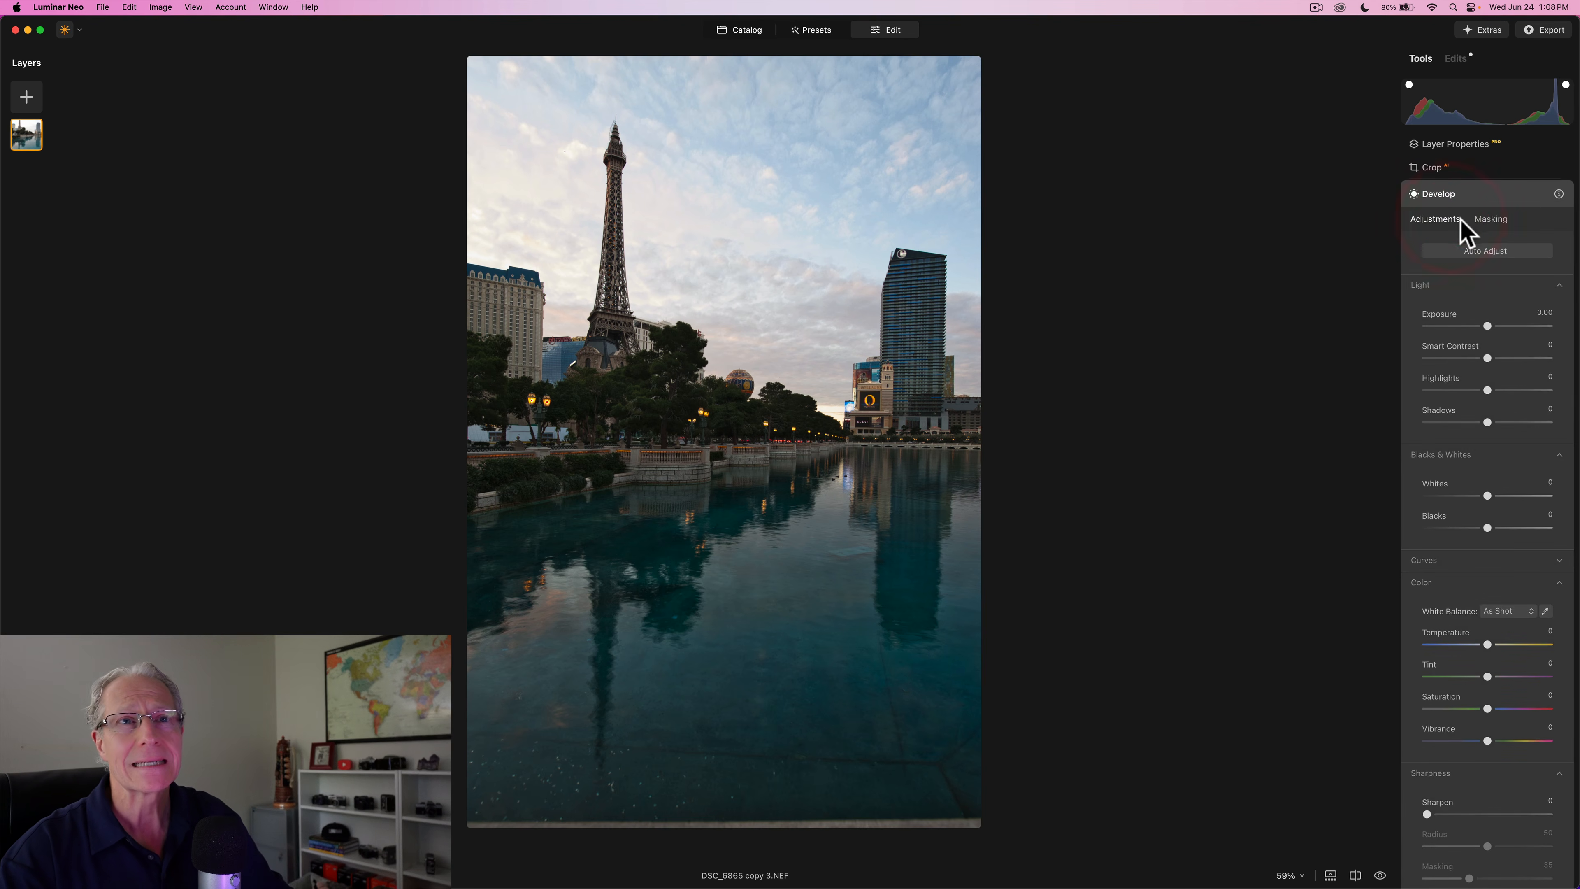
{"action": "left_click", "coordinate": [1491, 217]}
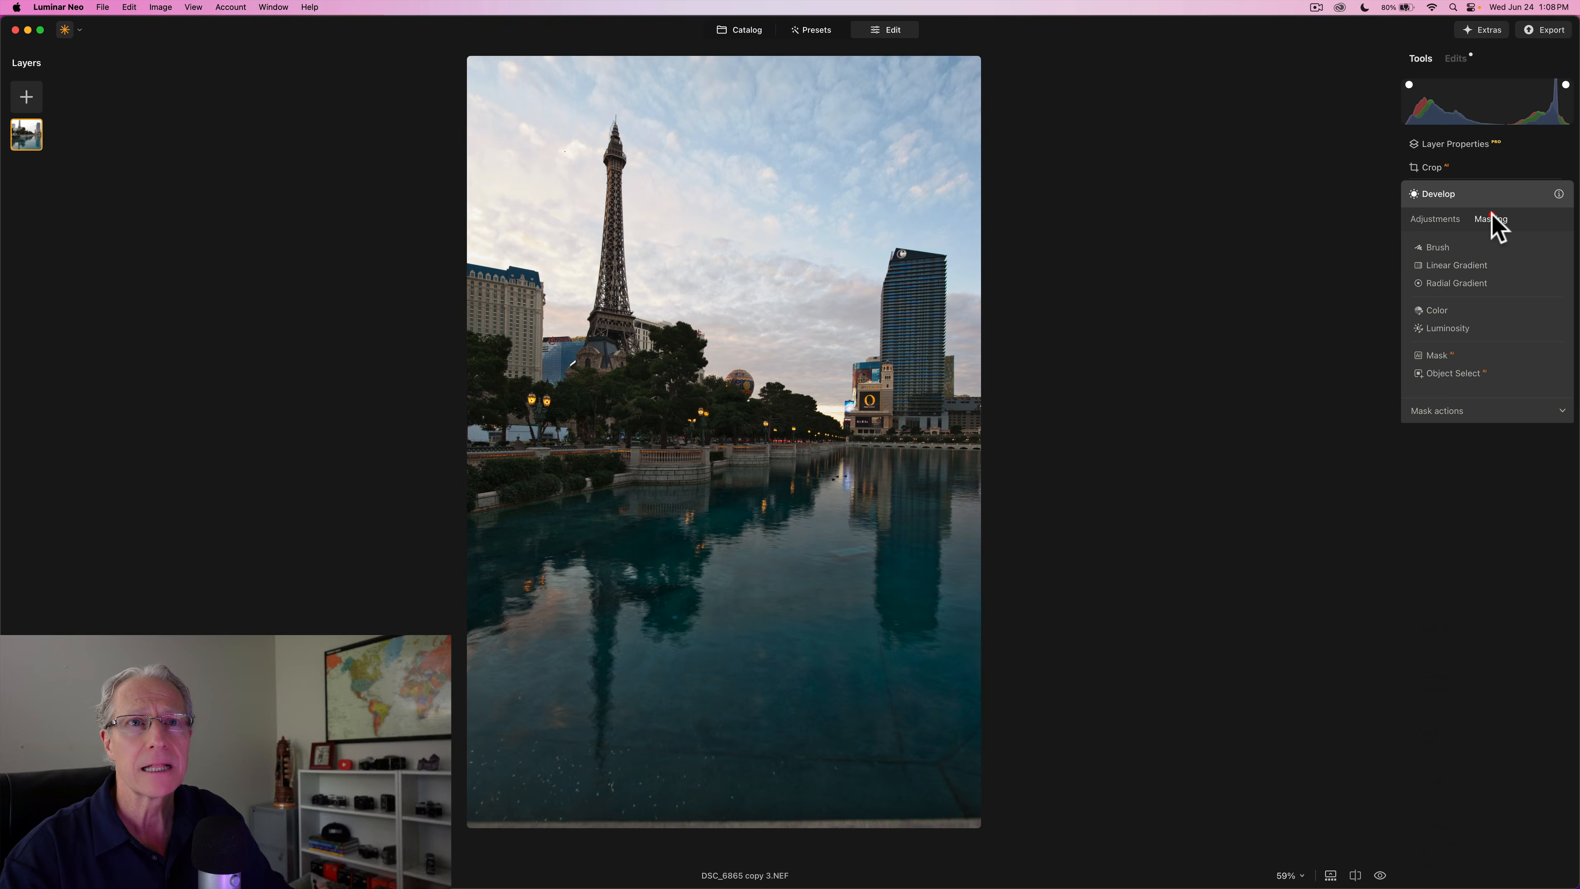
{"action": "left_click", "coordinate": [1450, 266]}
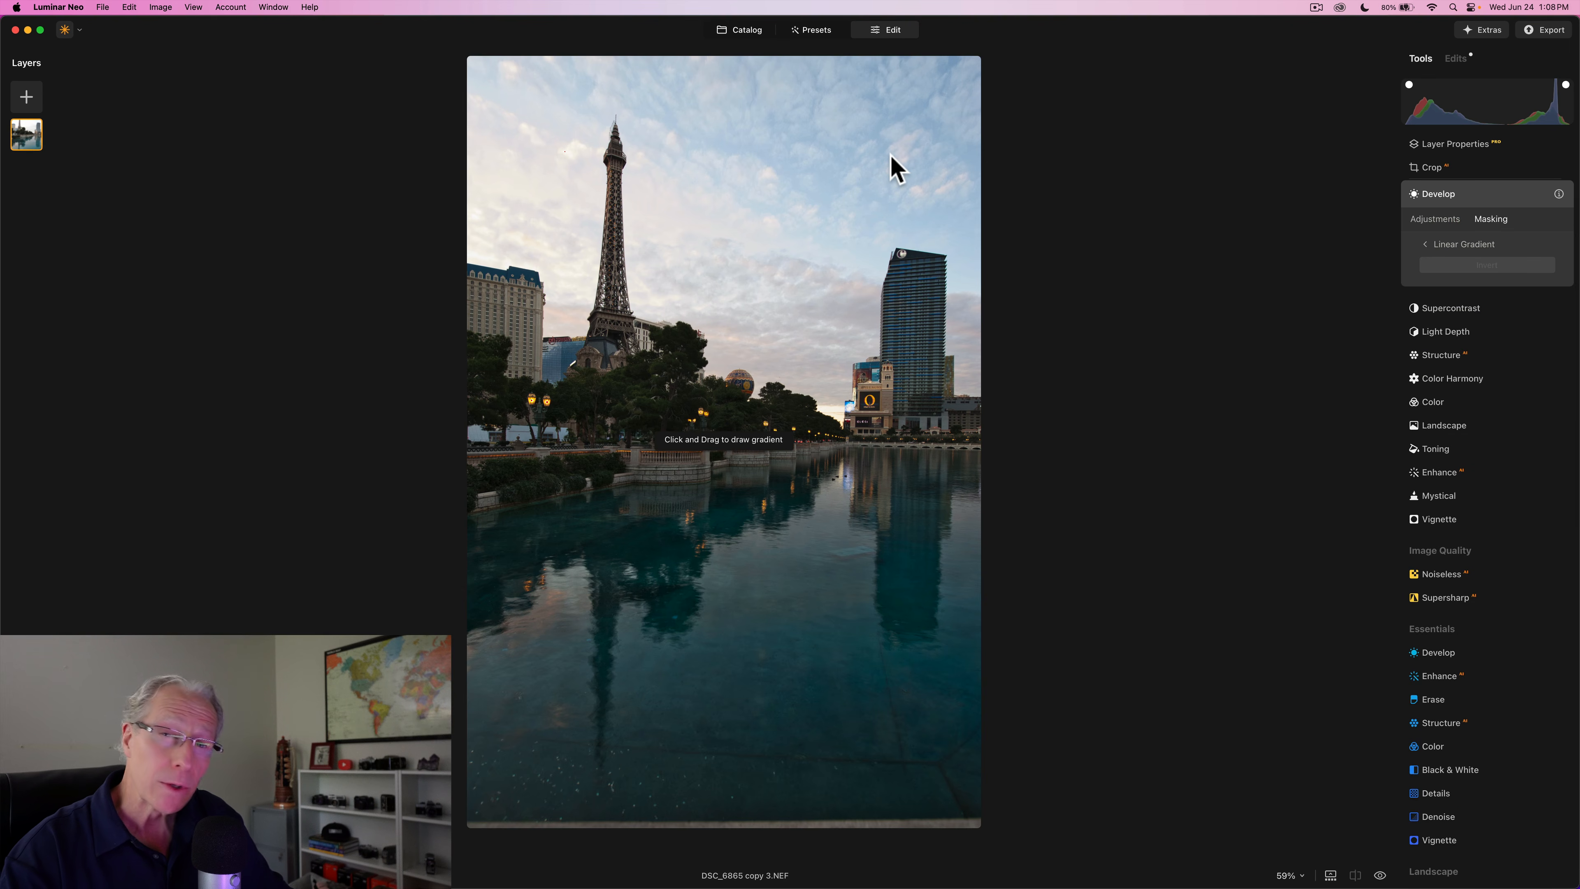
{"action": "left_click_drag", "start_coordinate": [673, 123], "coordinate": [679, 413]}
{"action": "left_click_drag", "start_coordinate": [680, 260], "coordinate": [746, 276]}
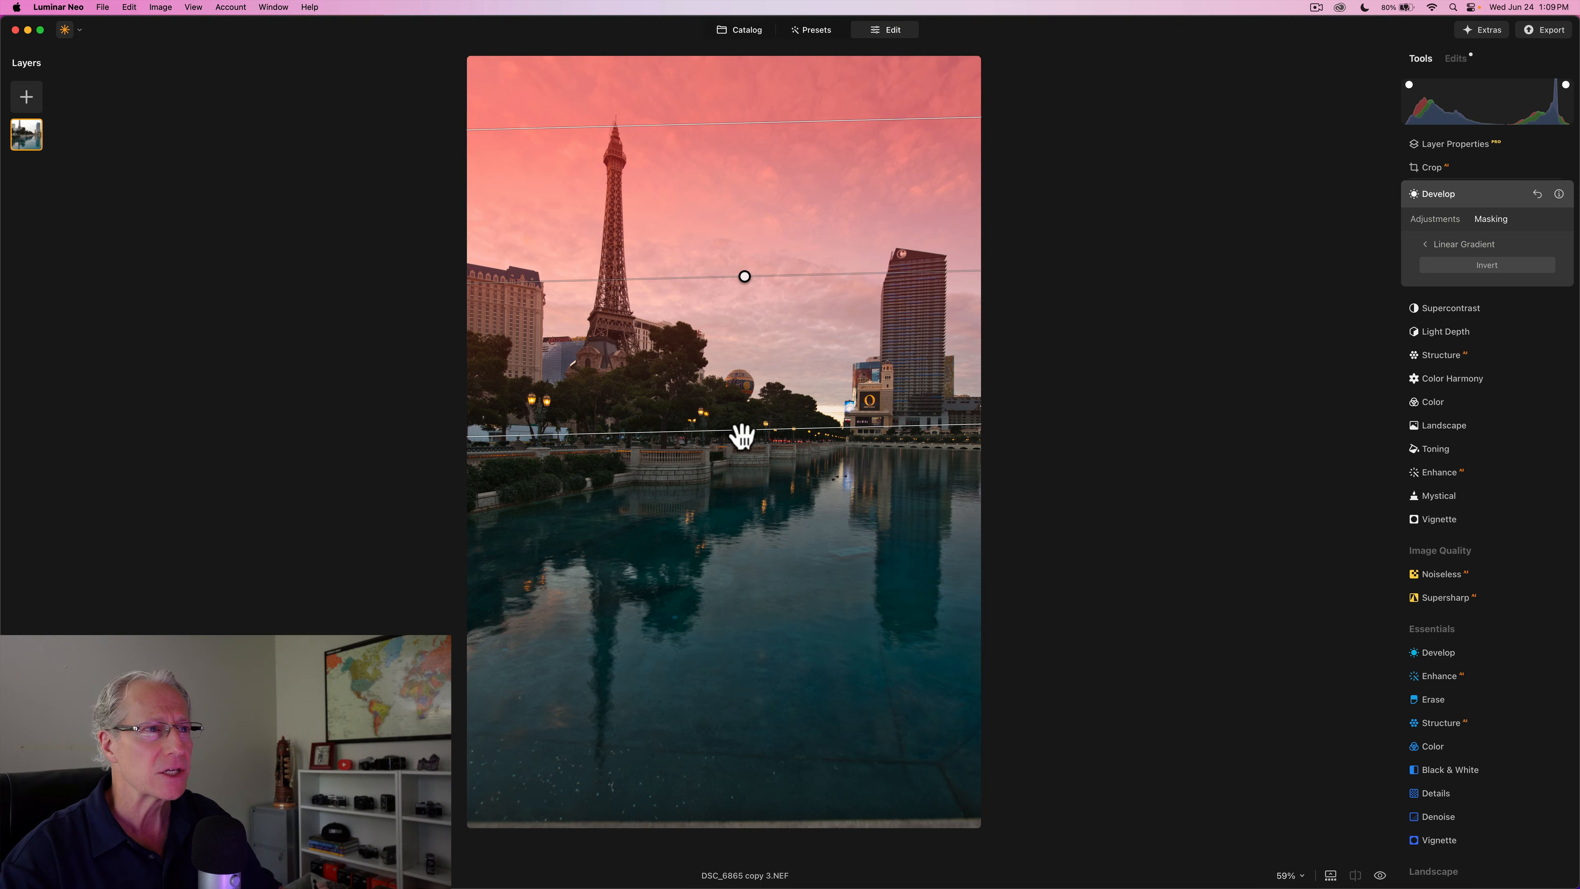
{"action": "left_click_drag", "start_coordinate": [745, 431], "coordinate": [751, 385]}
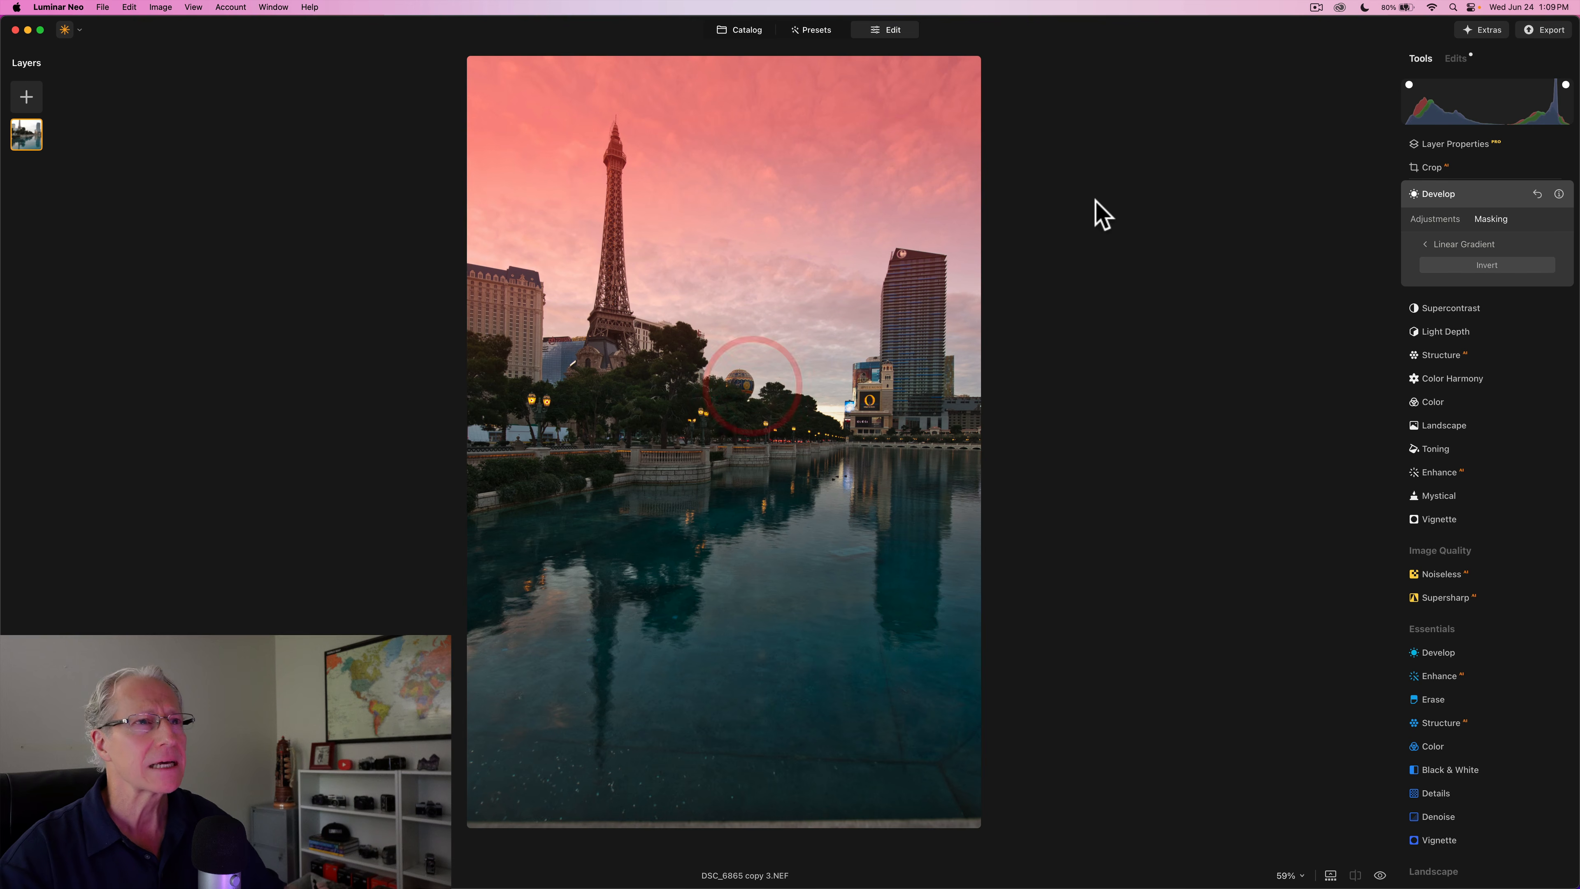
{"action": "left_click_drag", "start_coordinate": [850, 253], "coordinate": [849, 236]}
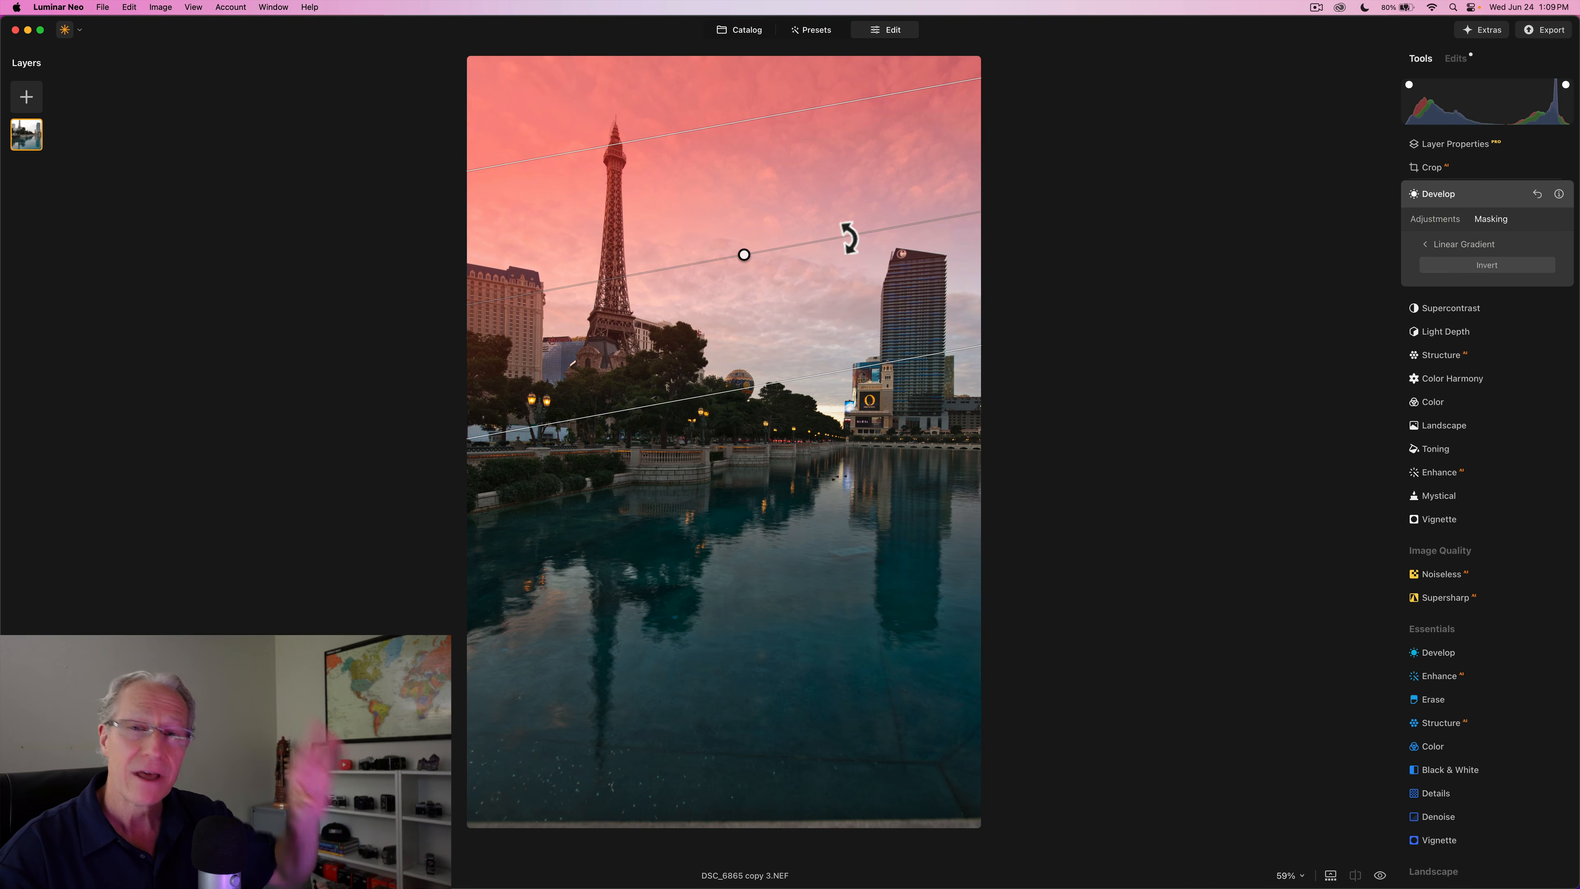
- Set the gradient-masked Develop adjustments to Exposure -0.78, Smart Contrast 14, Highlights -22, Temperature 11, Saturation 7 and Vibrance 17
{"action": "left_click", "coordinate": [1437, 221]}
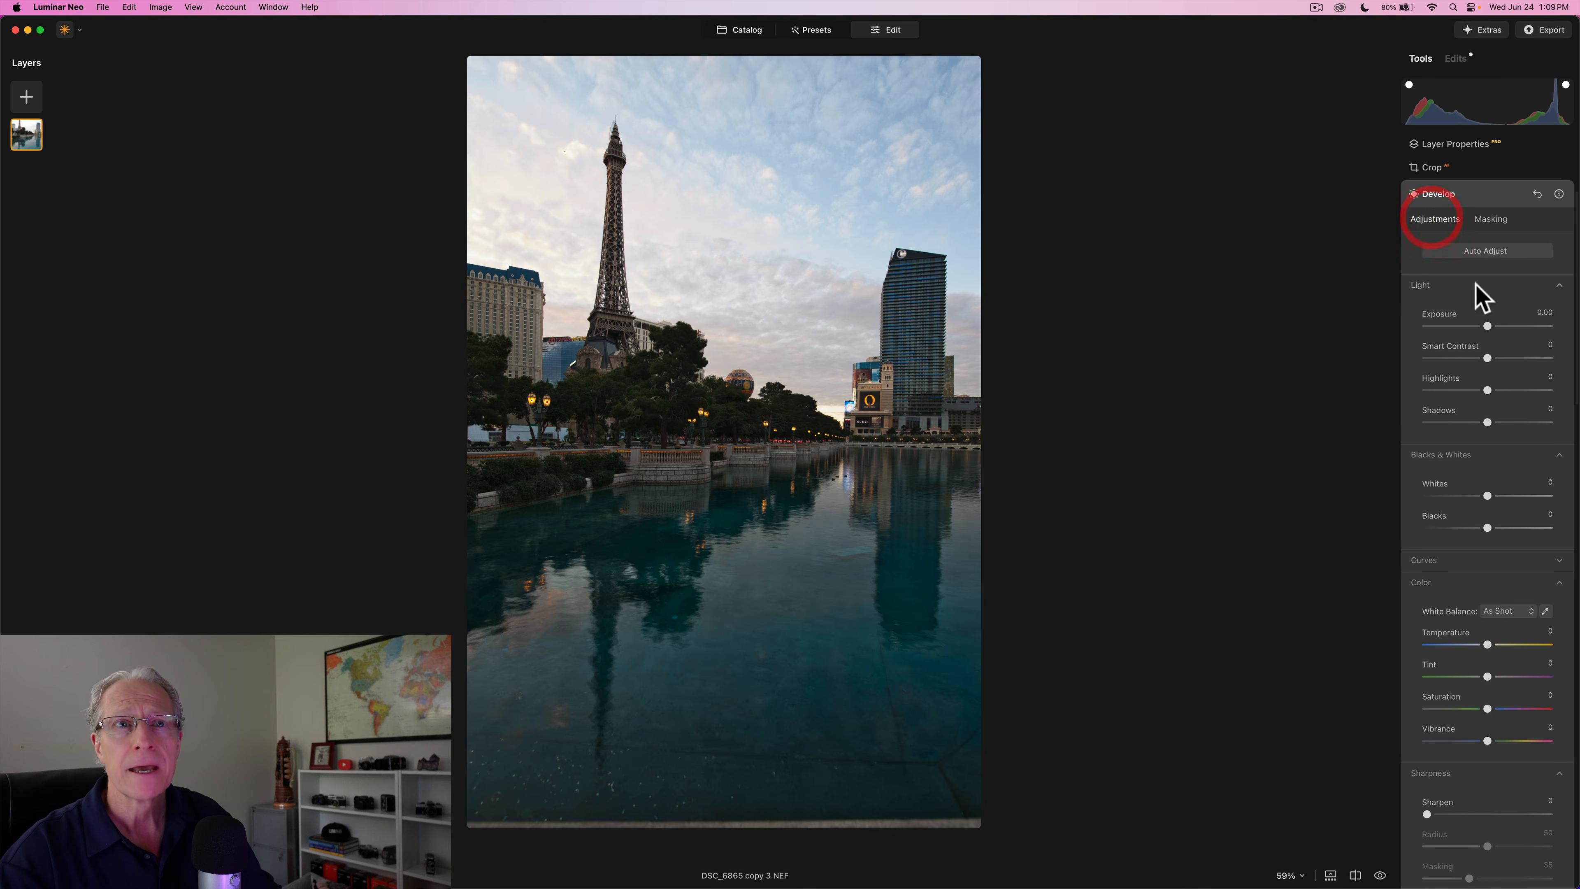
{"action": "left_click_drag", "start_coordinate": [1486, 324], "coordinate": [1499, 361]}
{"action": "left_click_drag", "start_coordinate": [1487, 645], "coordinate": [1495, 645]}
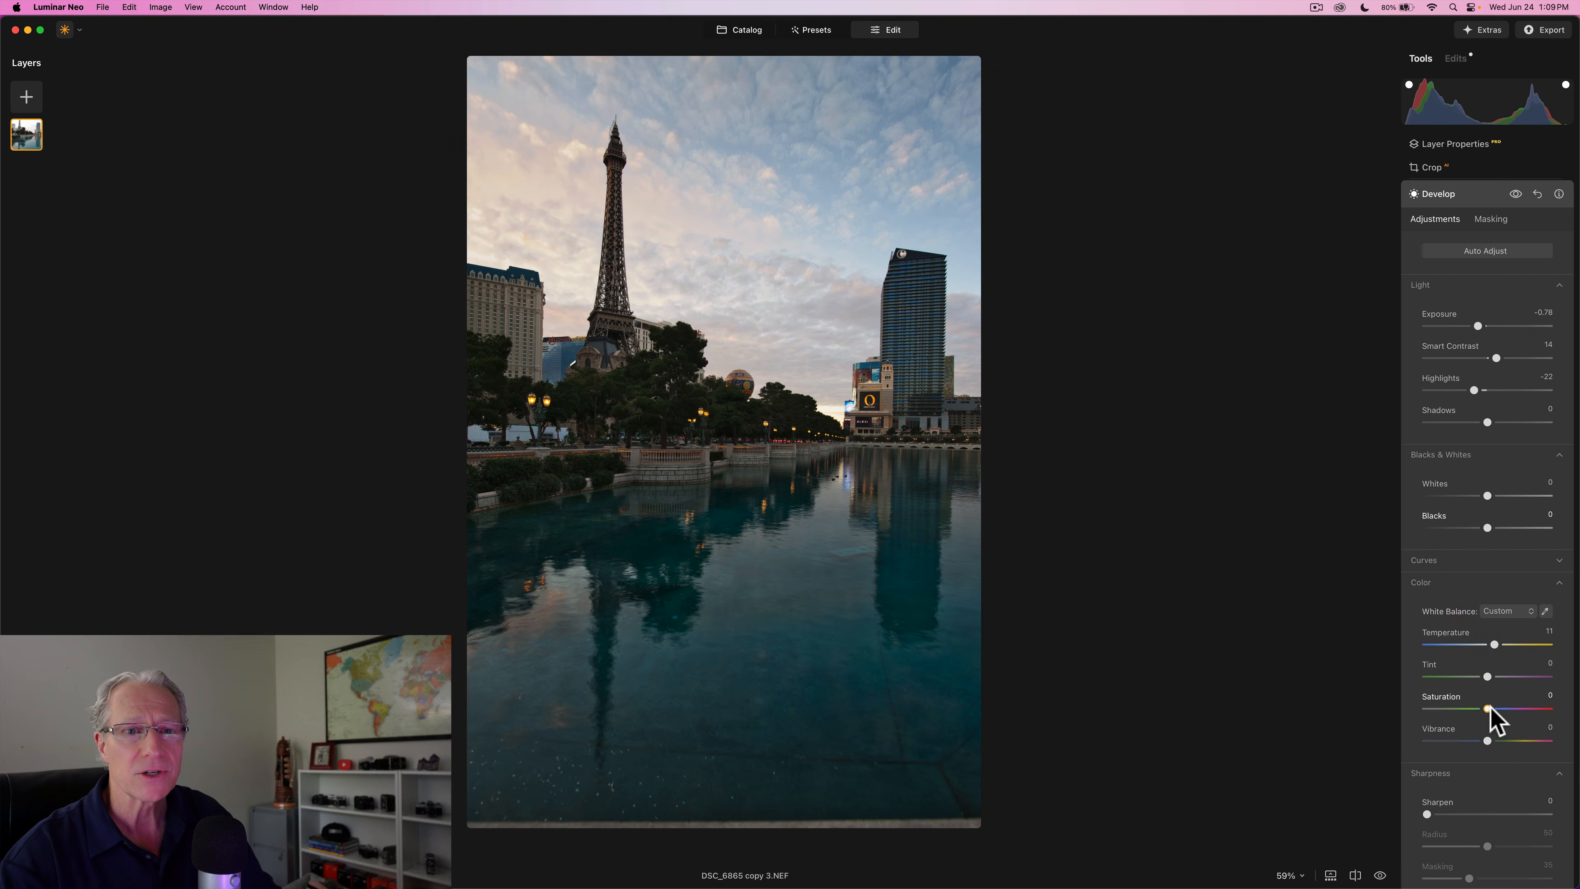
{"action": "left_click_drag", "start_coordinate": [1489, 708], "coordinate": [1499, 740]}
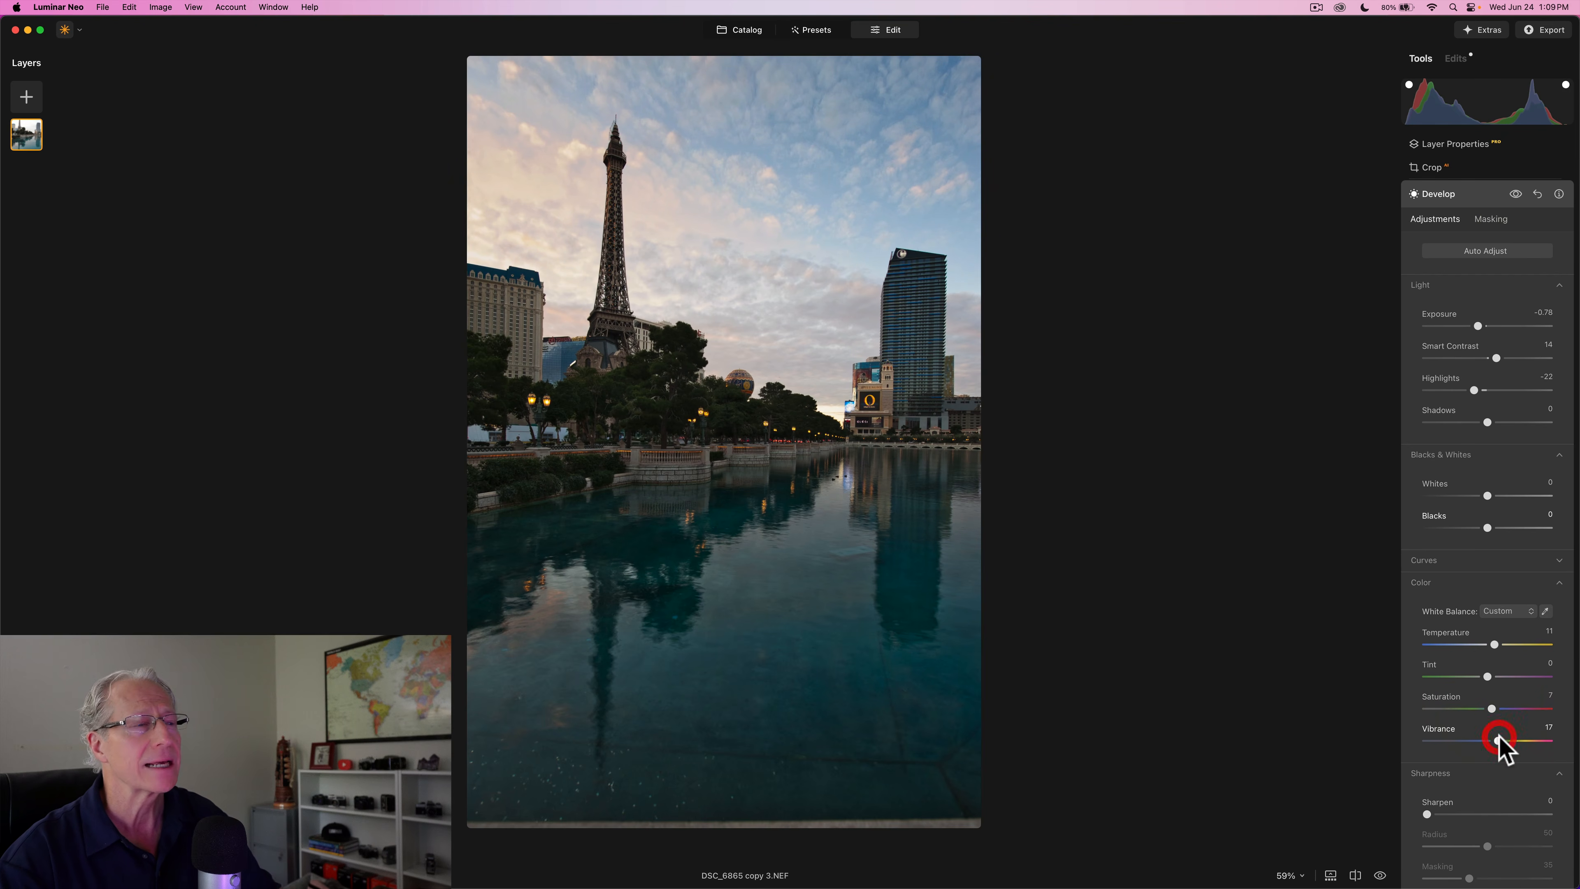
- Compare the photo with and without the gradient-masked adjustments, and reset the Develop tool
{"action": "left_click", "coordinate": [1516, 194]}
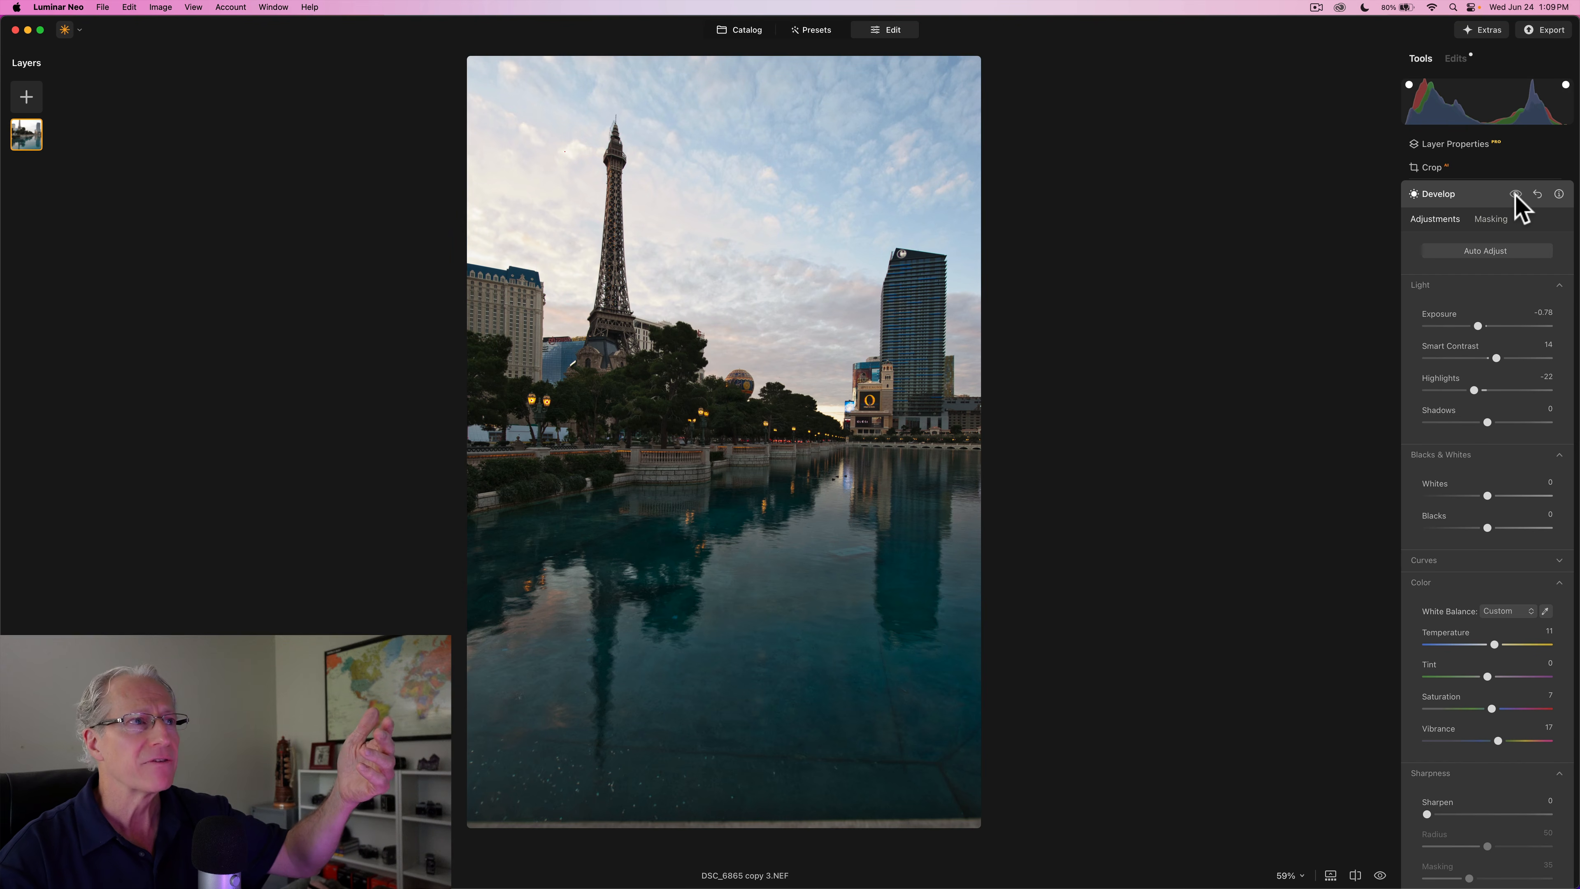
{"action": "left_click", "coordinate": [1515, 194]}
{"action": "left_click", "coordinate": [1516, 194]}
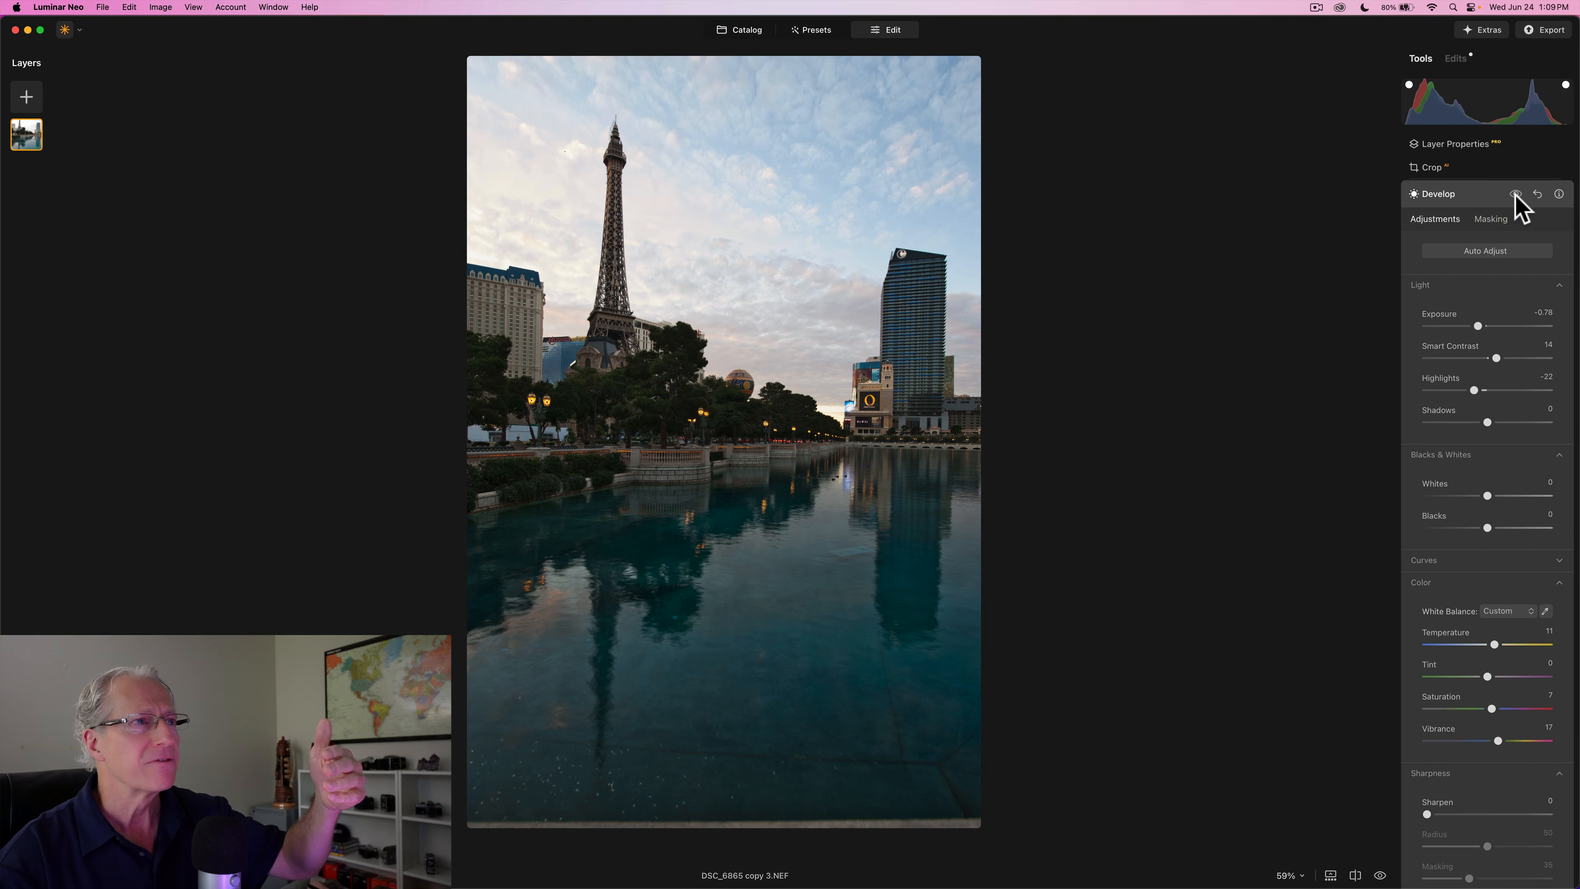
{"action": "left_click", "coordinate": [1515, 195]}
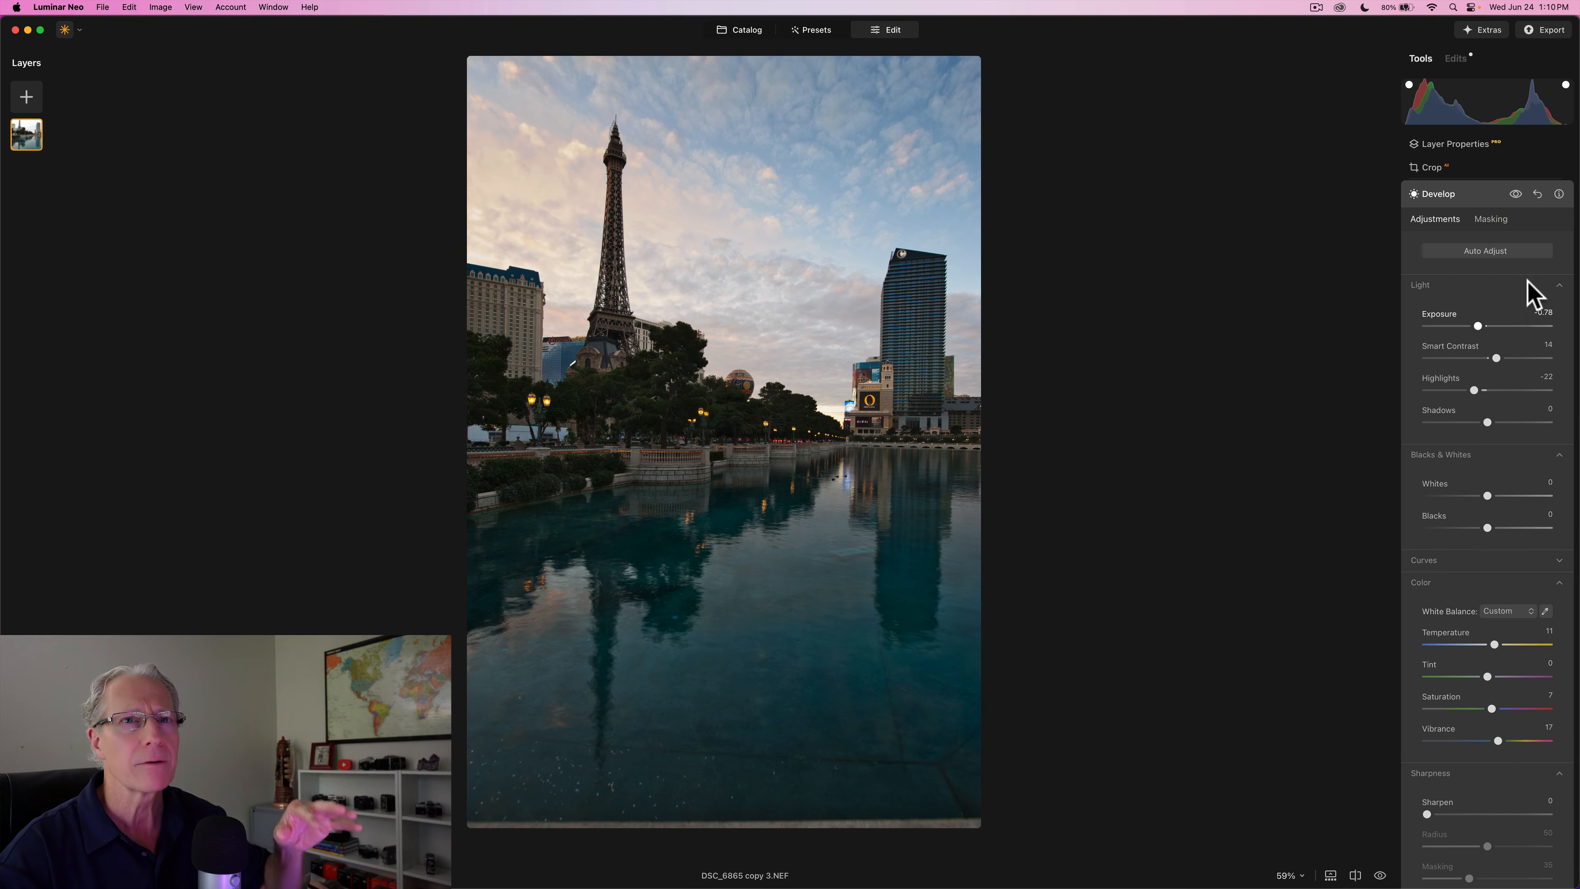
{"action": "left_click", "coordinate": [1516, 193]}
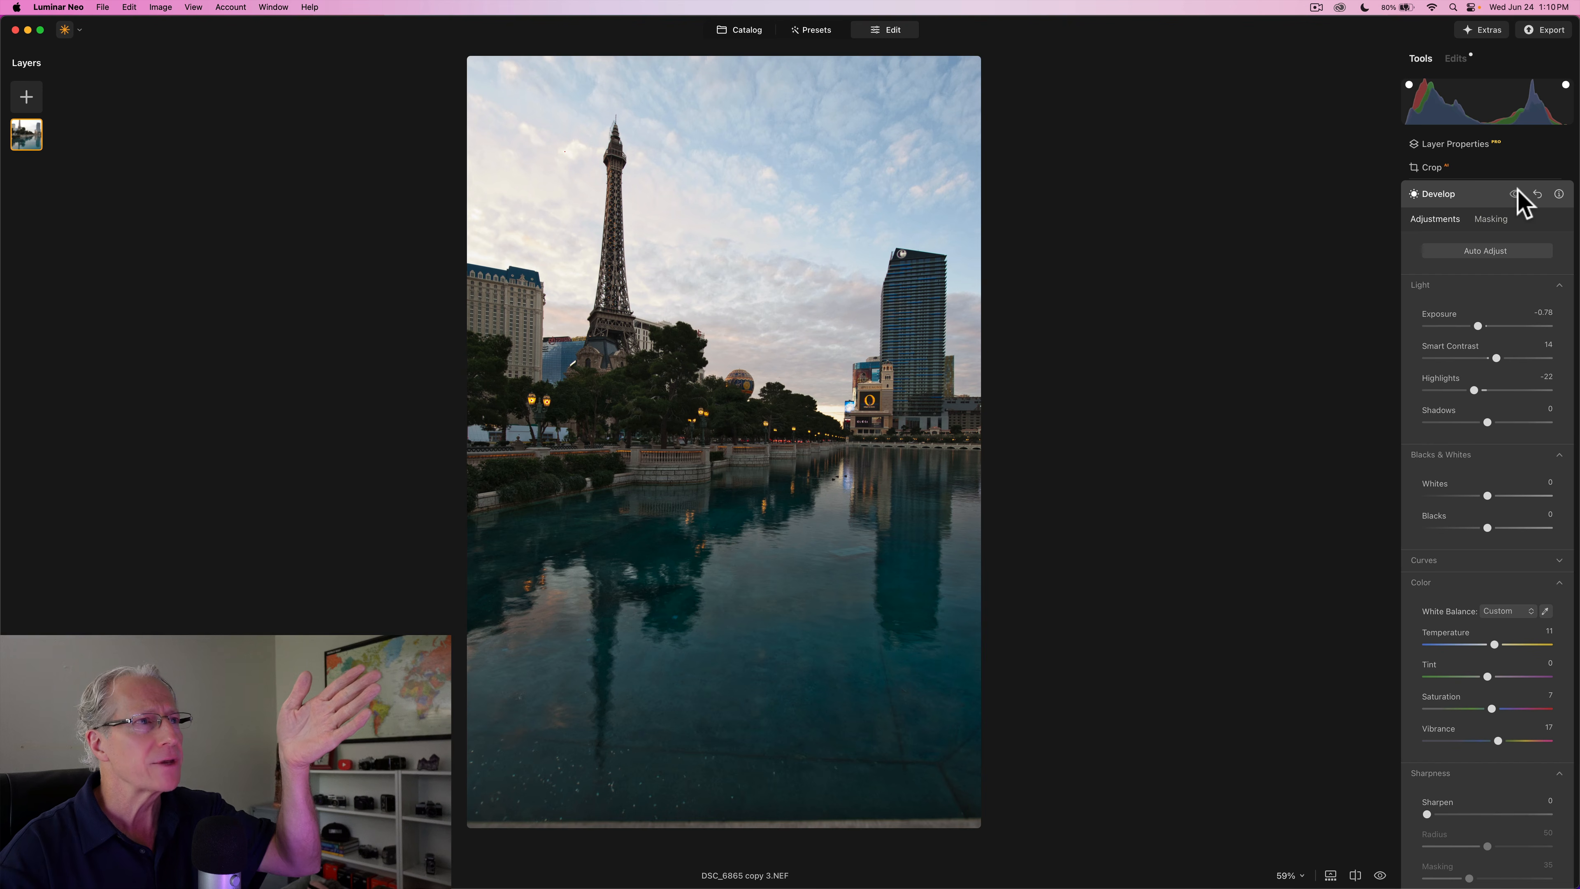
{"action": "left_click", "coordinate": [1516, 194]}
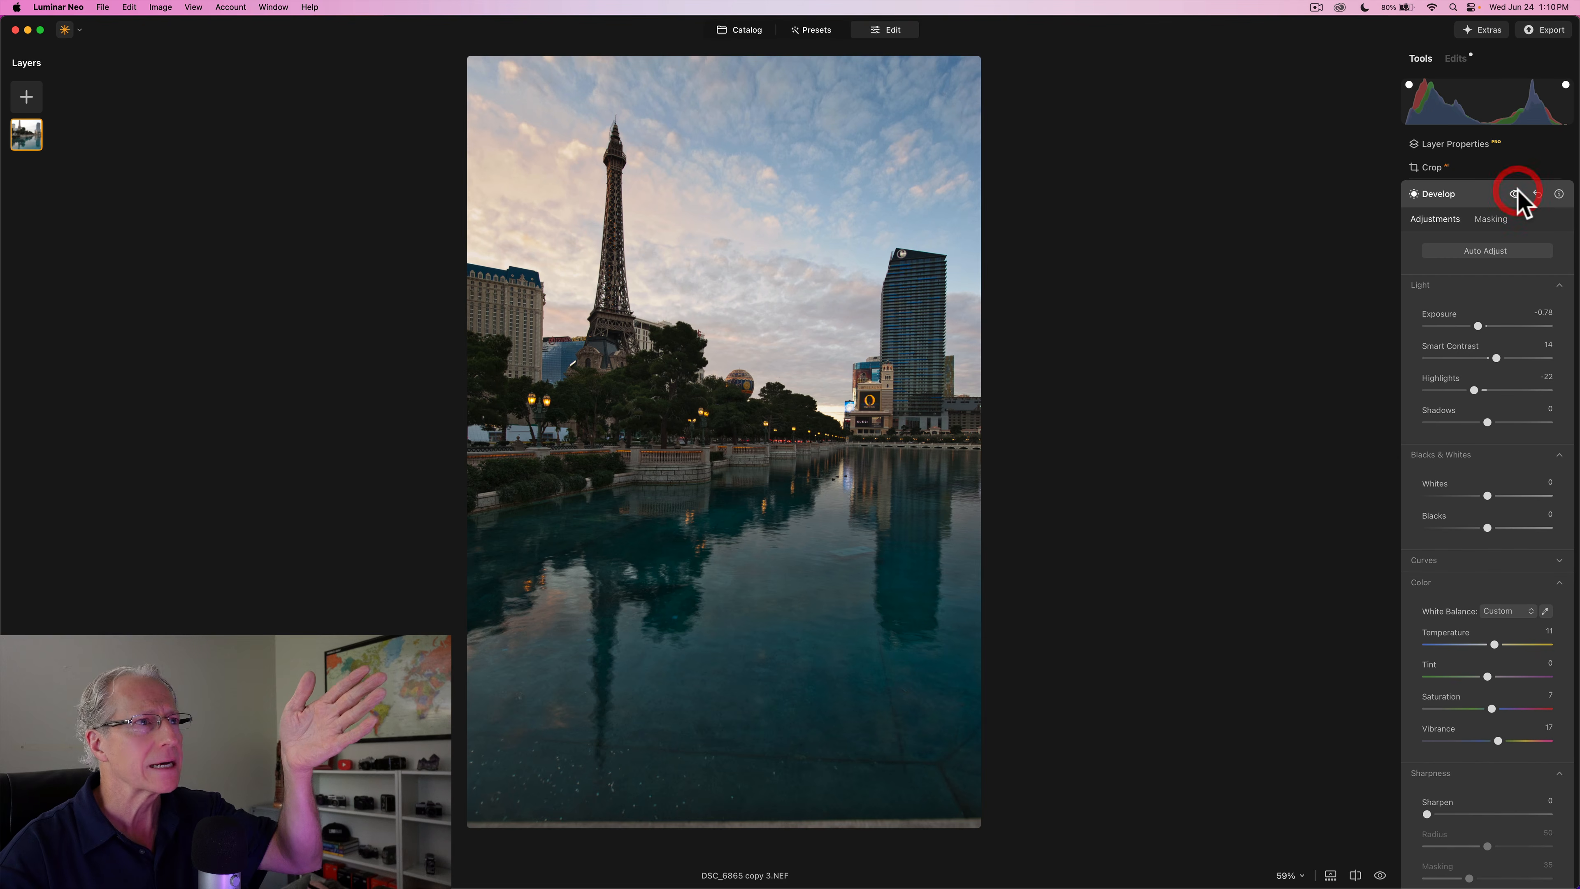
{"action": "left_click", "coordinate": [1535, 194]}
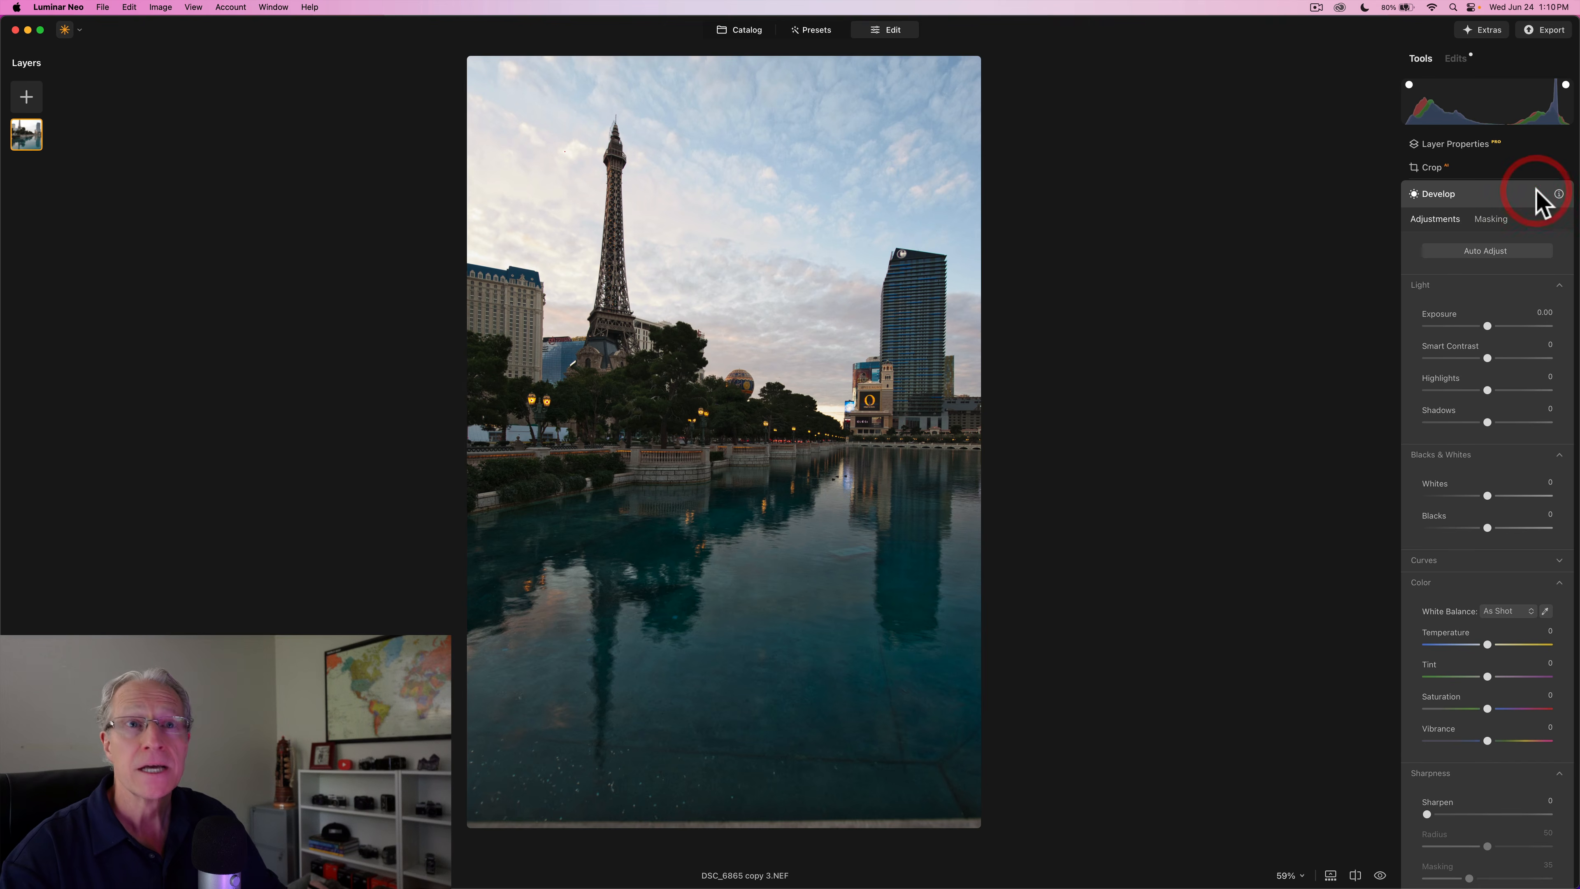
- Mask only the sky in the Develop tool with the AI mask's Sky selection
{"action": "left_click", "coordinate": [1496, 221]}
{"action": "left_click", "coordinate": [1429, 254]}
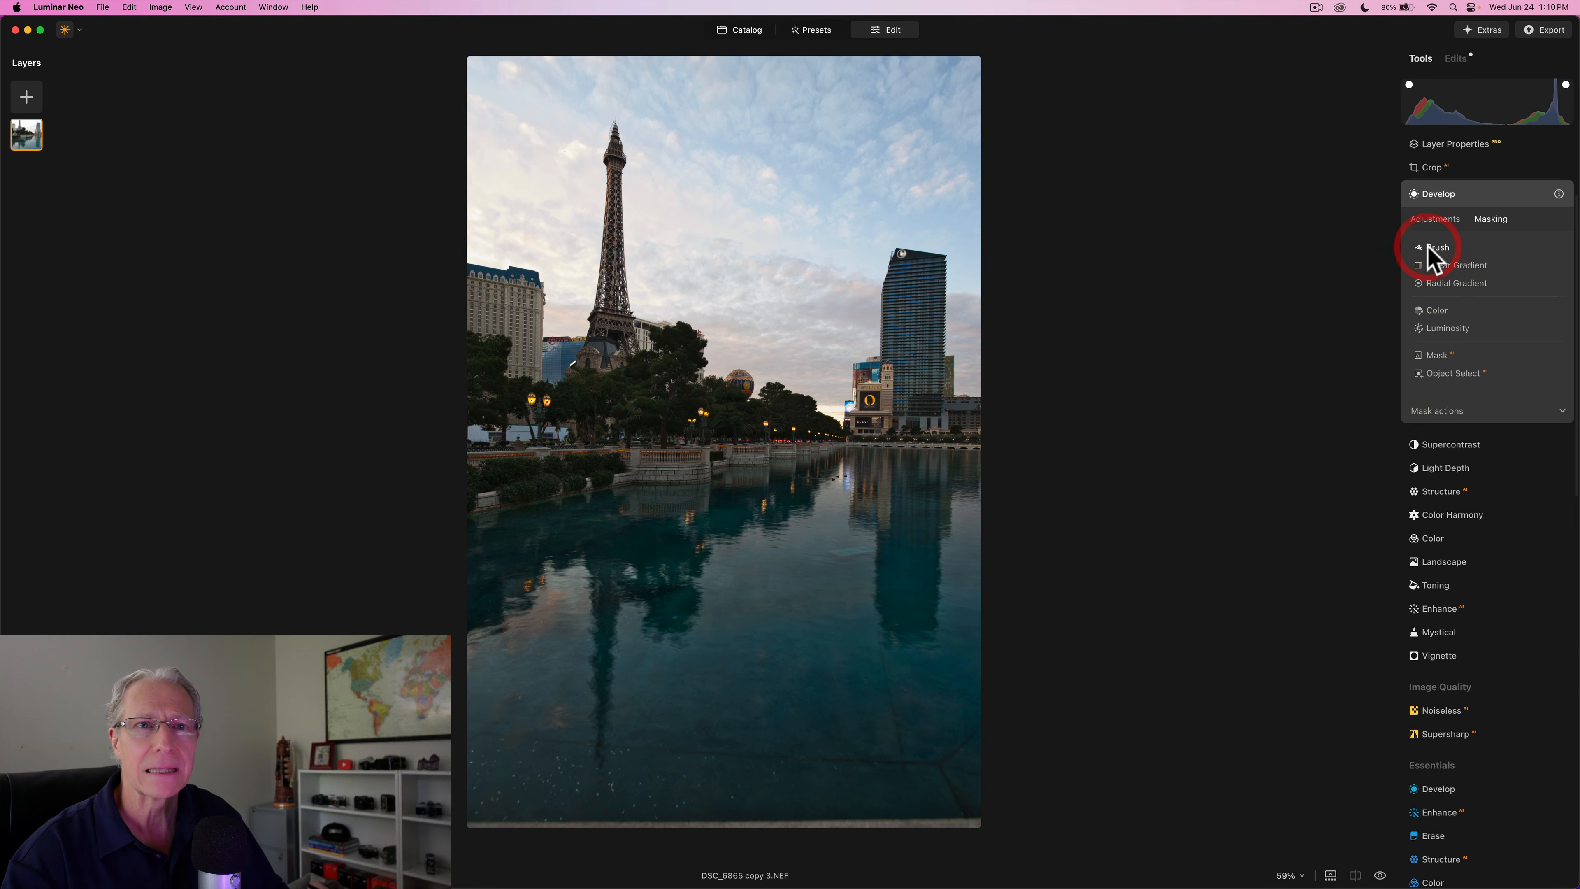
{"action": "left_click", "coordinate": [1437, 356]}
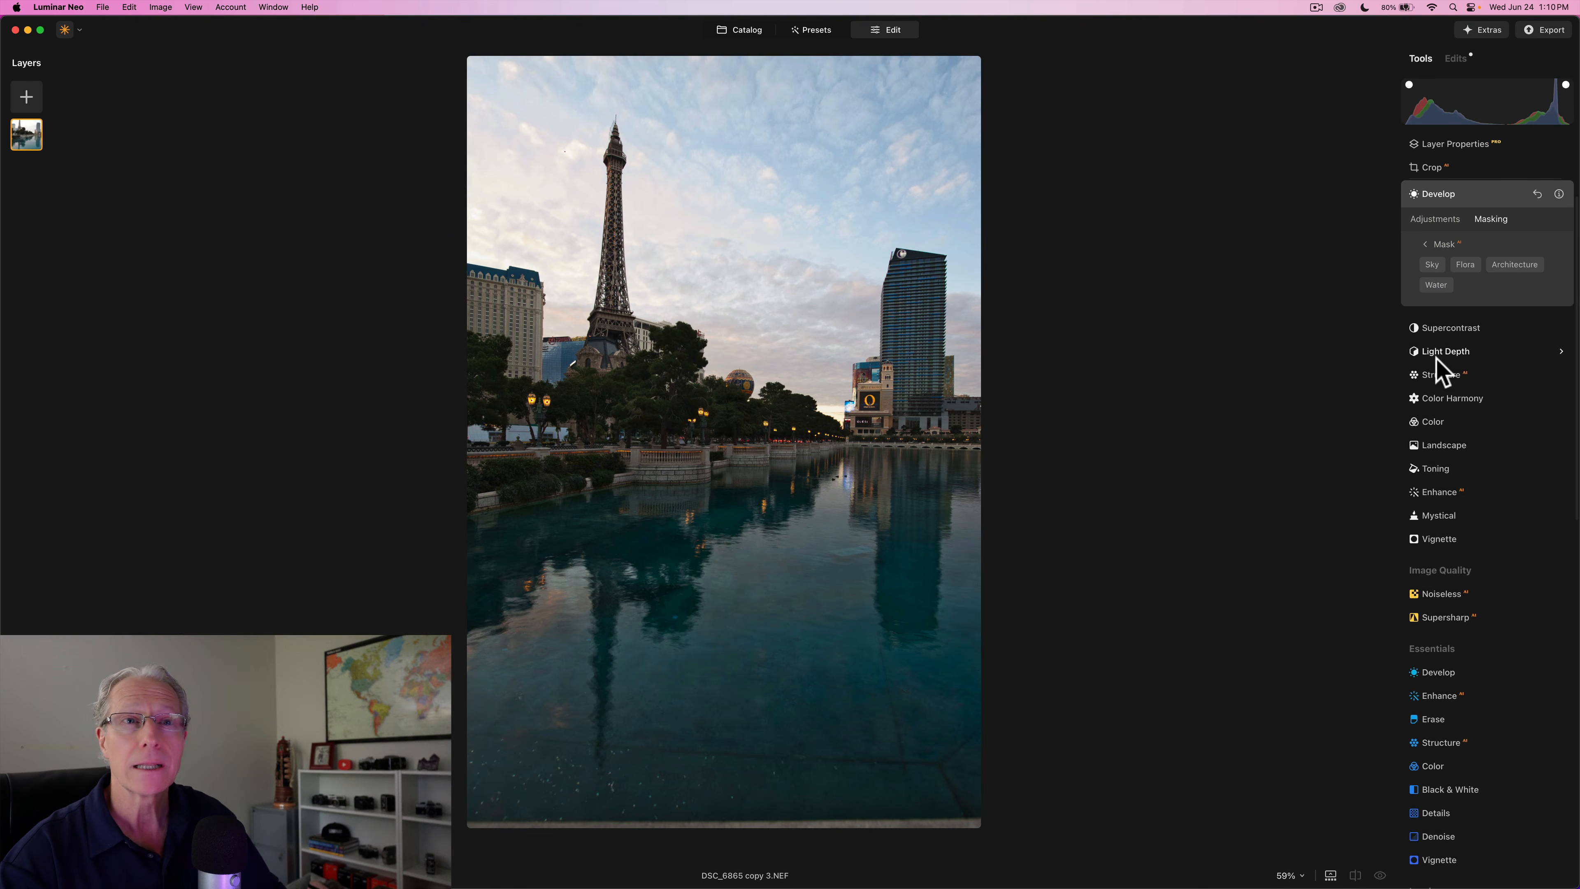
{"action": "left_click", "coordinate": [1429, 268]}
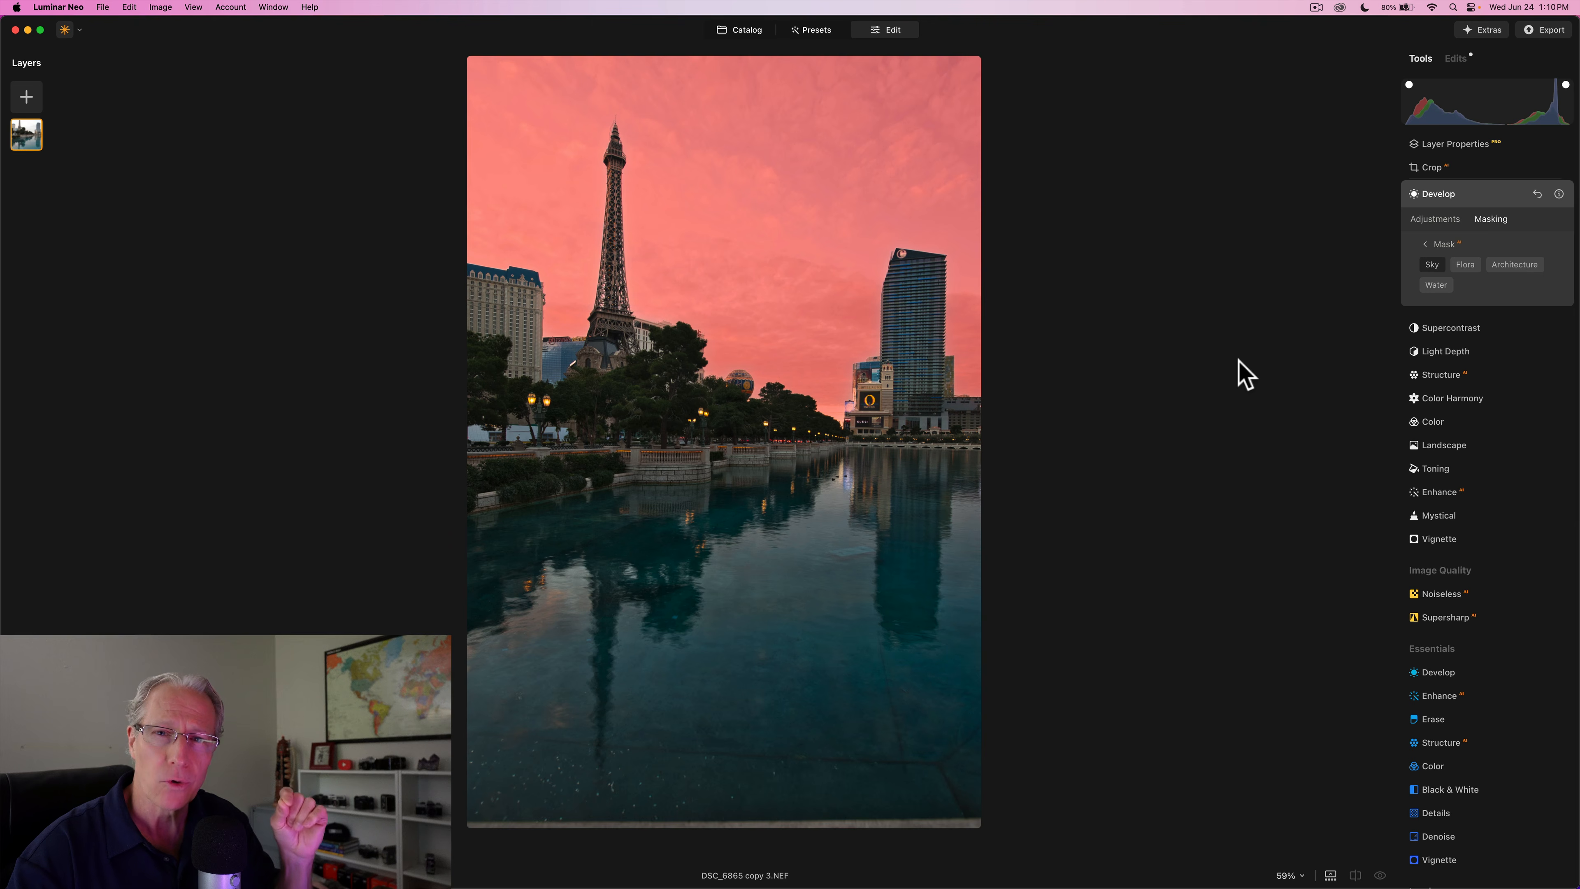
- Try darkening the masked sky to an extreme Exposure of -4.60 to examine the edges around the tower and buildings
{"action": "left_click", "coordinate": [1434, 219]}
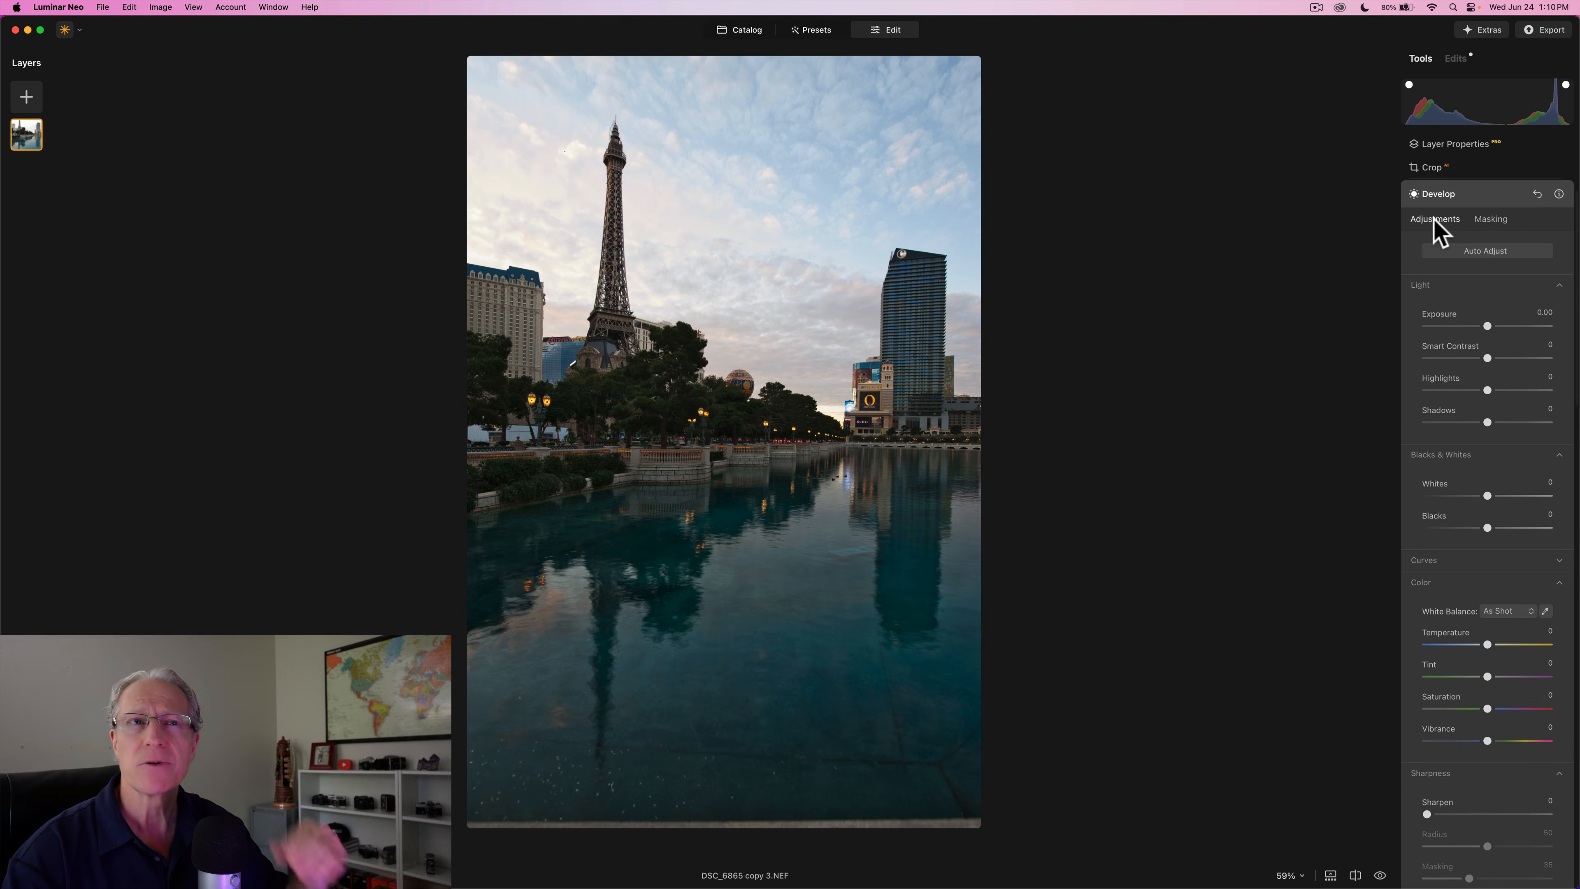
{"action": "left_click_drag", "start_coordinate": [1488, 327], "coordinate": [1481, 326]}
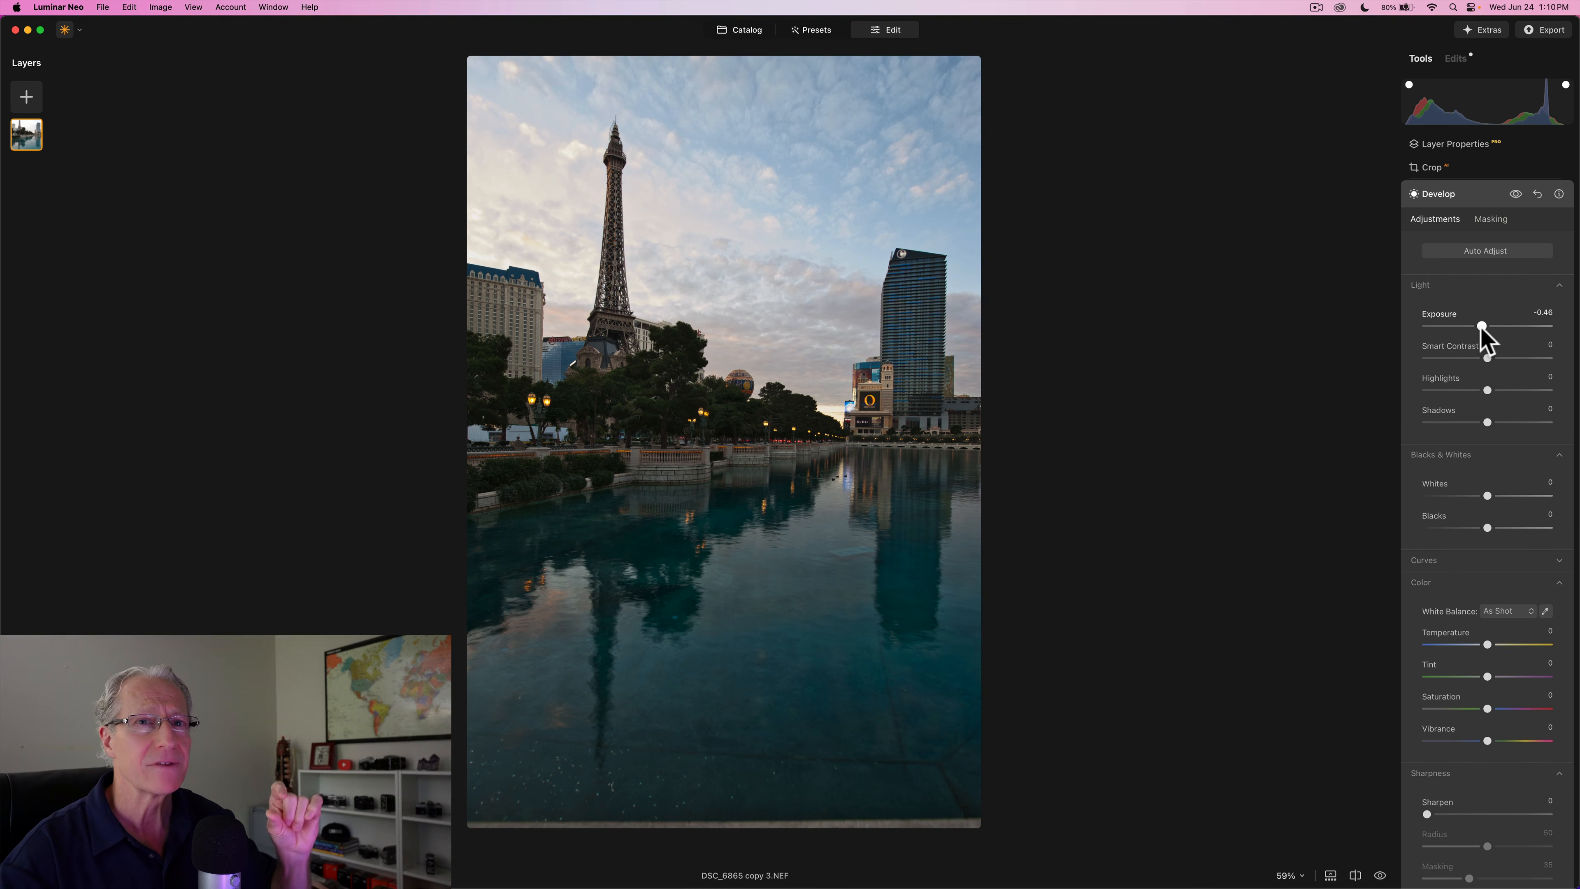
{"action": "left_click_drag", "start_coordinate": [1482, 327], "coordinate": [1439, 324]}
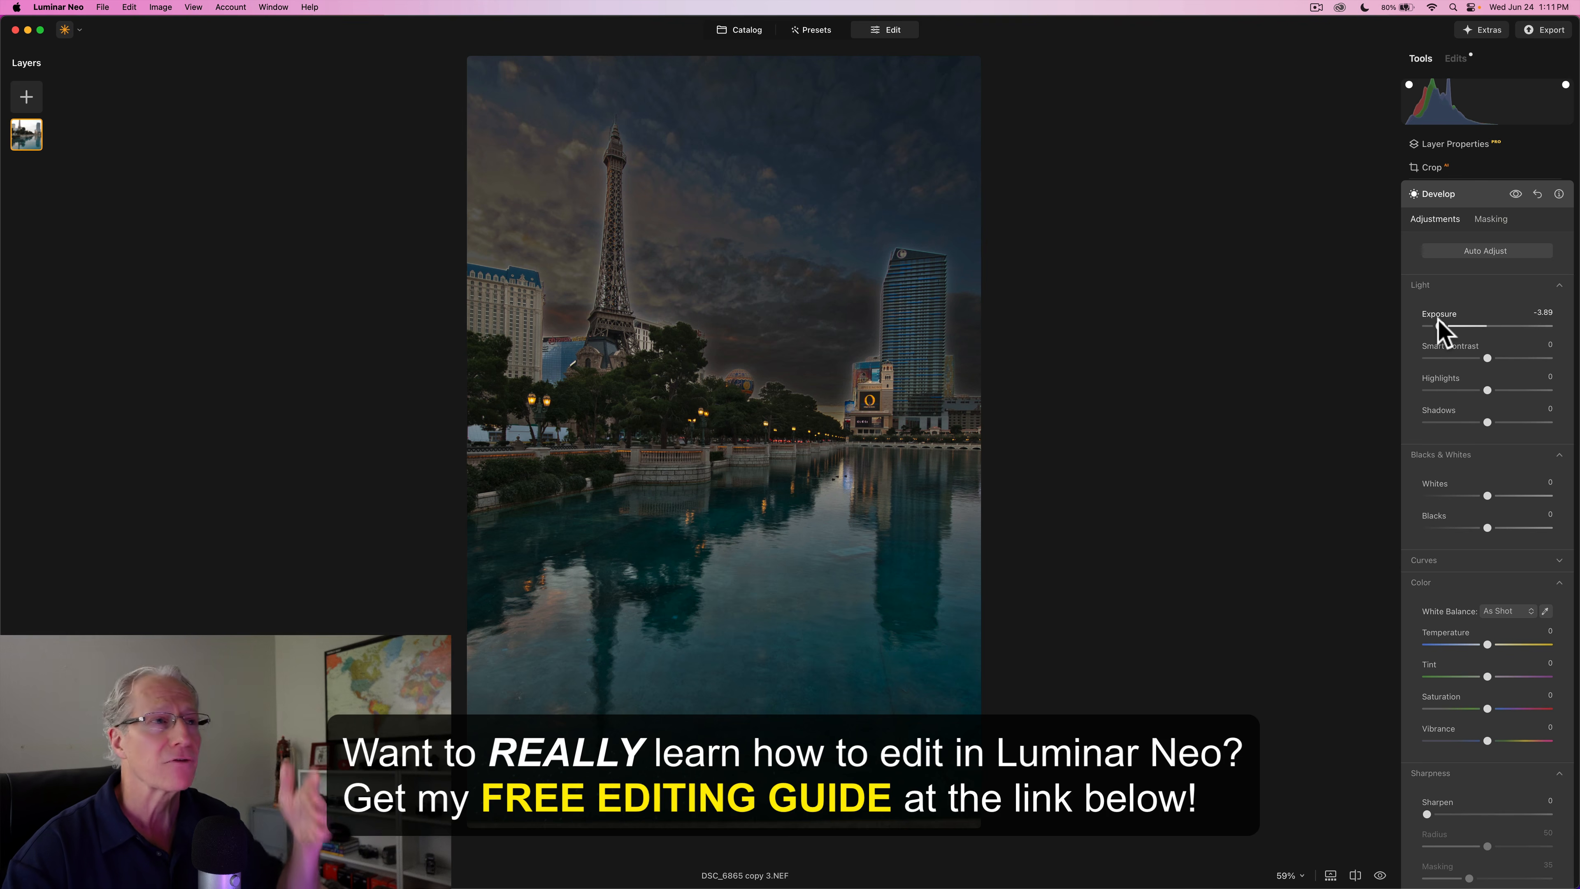
{"action": "mouse_move", "coordinate": [1461, 325]}
{"action": "left_mouse_down"}
{"action": "mouse_move", "coordinate": [1479, 325]}
{"action": "mouse_move", "coordinate": [1432, 325]}
{"action": "left_mouse_up"}
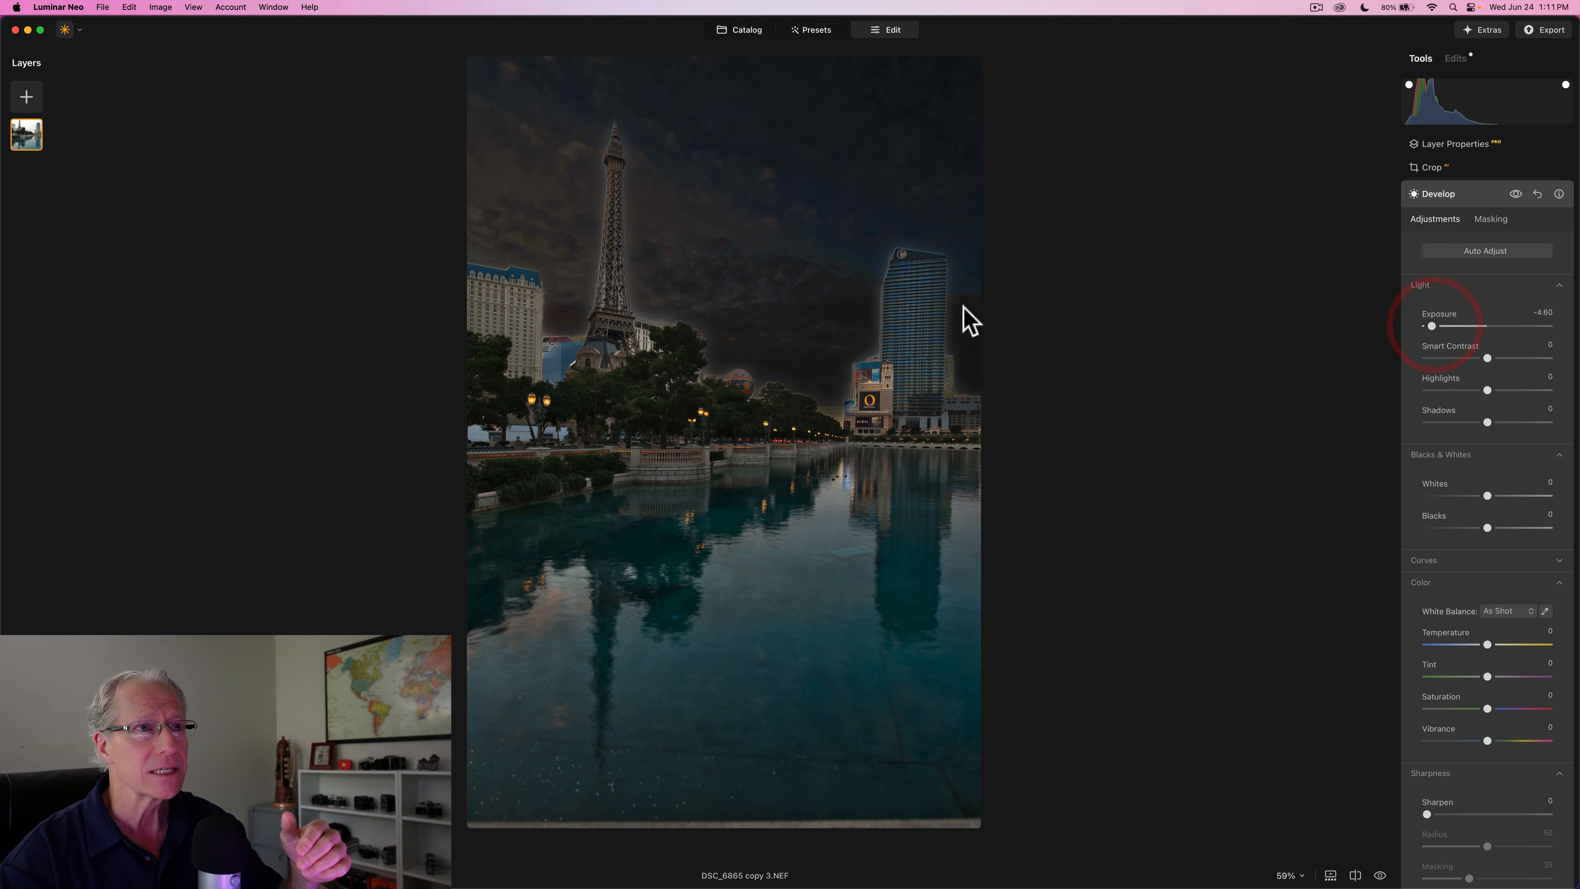
- Set the masked sky's Exposure to -0.71, Highlights to -37, Temperature to 8, Tint to 12, Saturation to 11 and Vibrance to 11
{"action": "left_click", "coordinate": [1470, 325]}
{"action": "left_click_drag", "start_coordinate": [1471, 326], "coordinate": [1475, 325]}
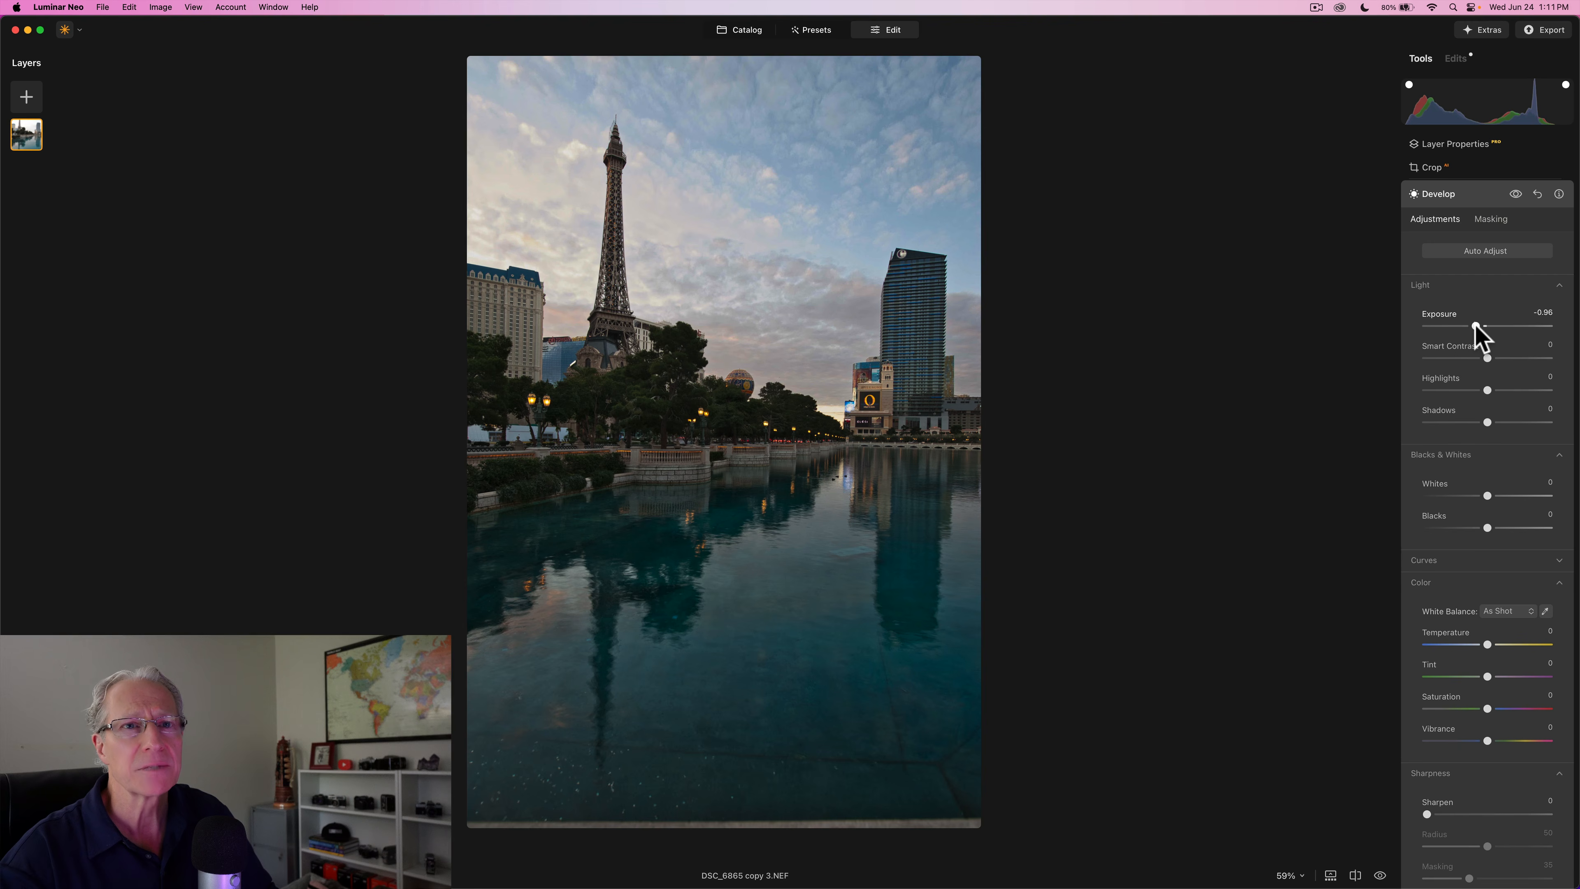
{"action": "left_click_drag", "start_coordinate": [1476, 325], "coordinate": [1479, 325]}
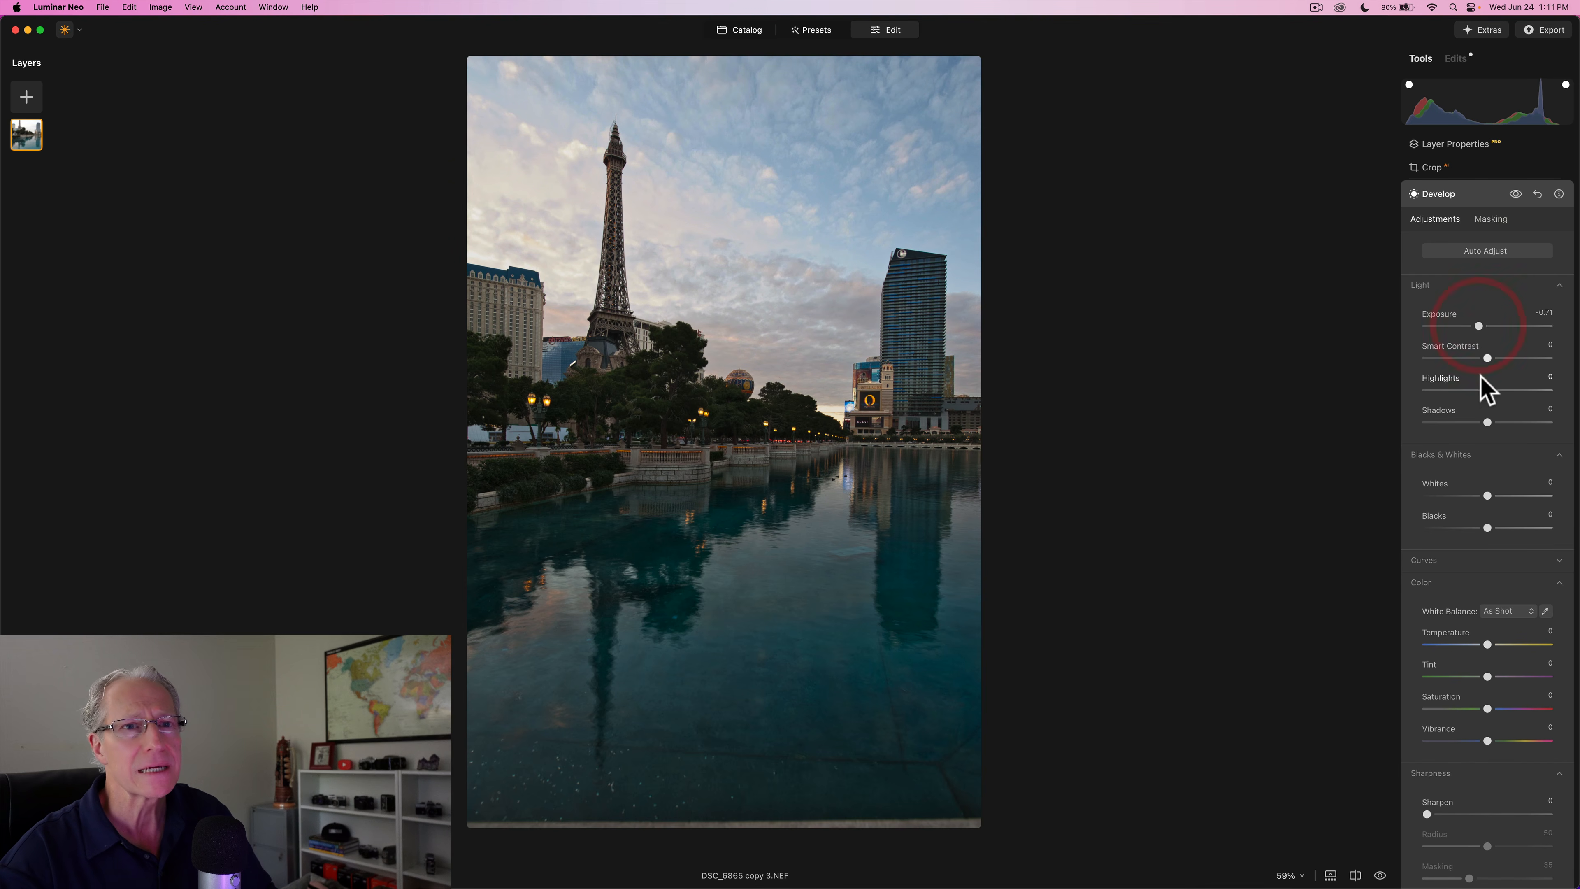
{"action": "left_click_drag", "start_coordinate": [1488, 390], "coordinate": [1464, 390]}
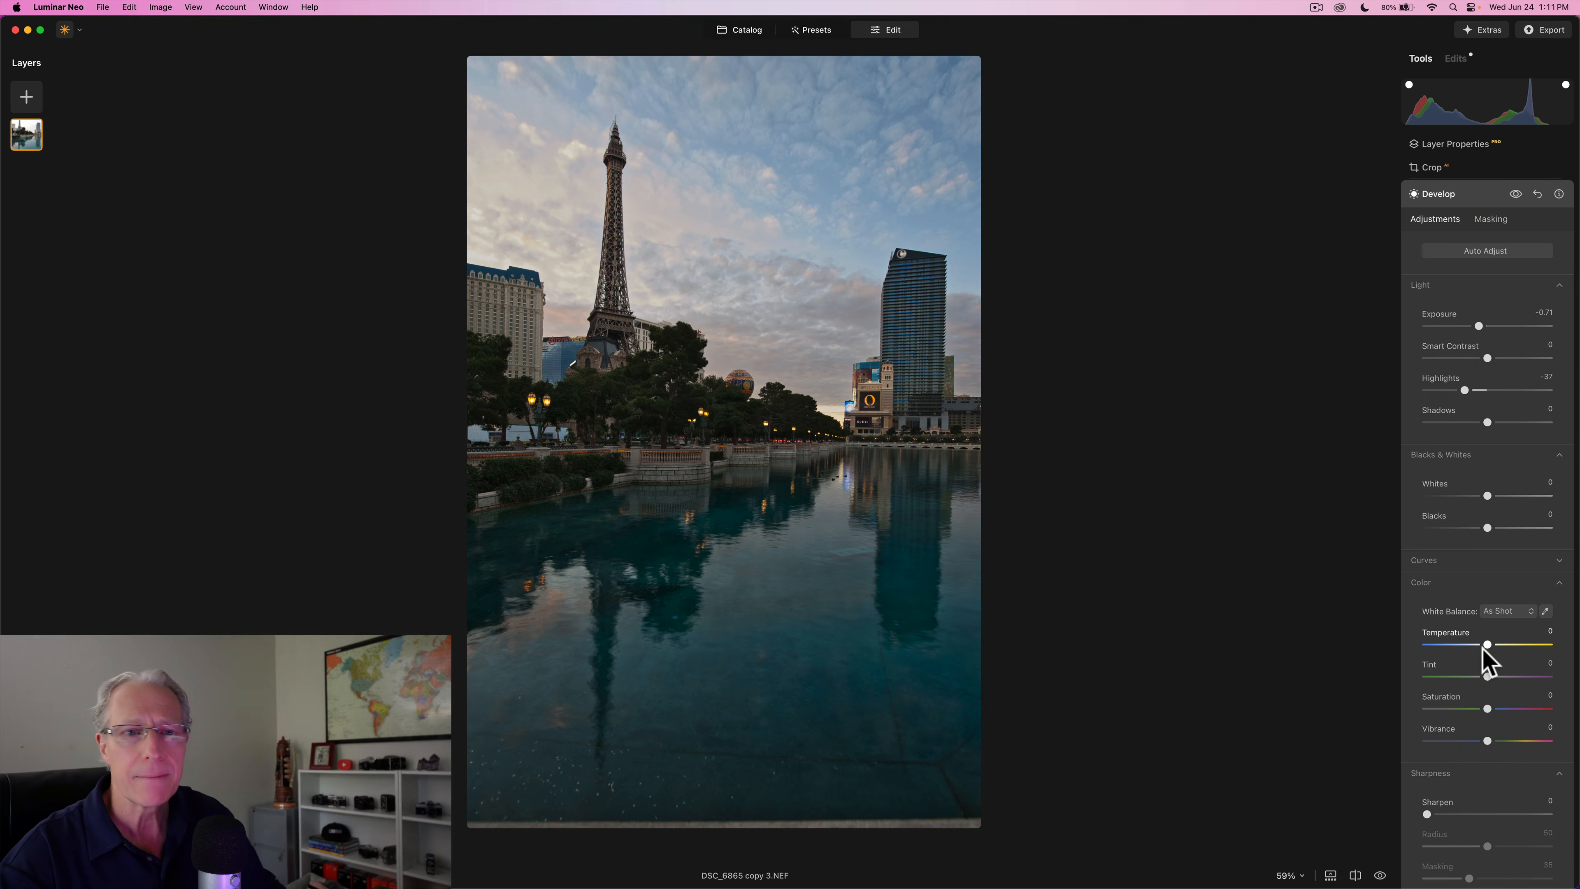
{"action": "left_click_drag", "start_coordinate": [1488, 645], "coordinate": [1495, 741]}
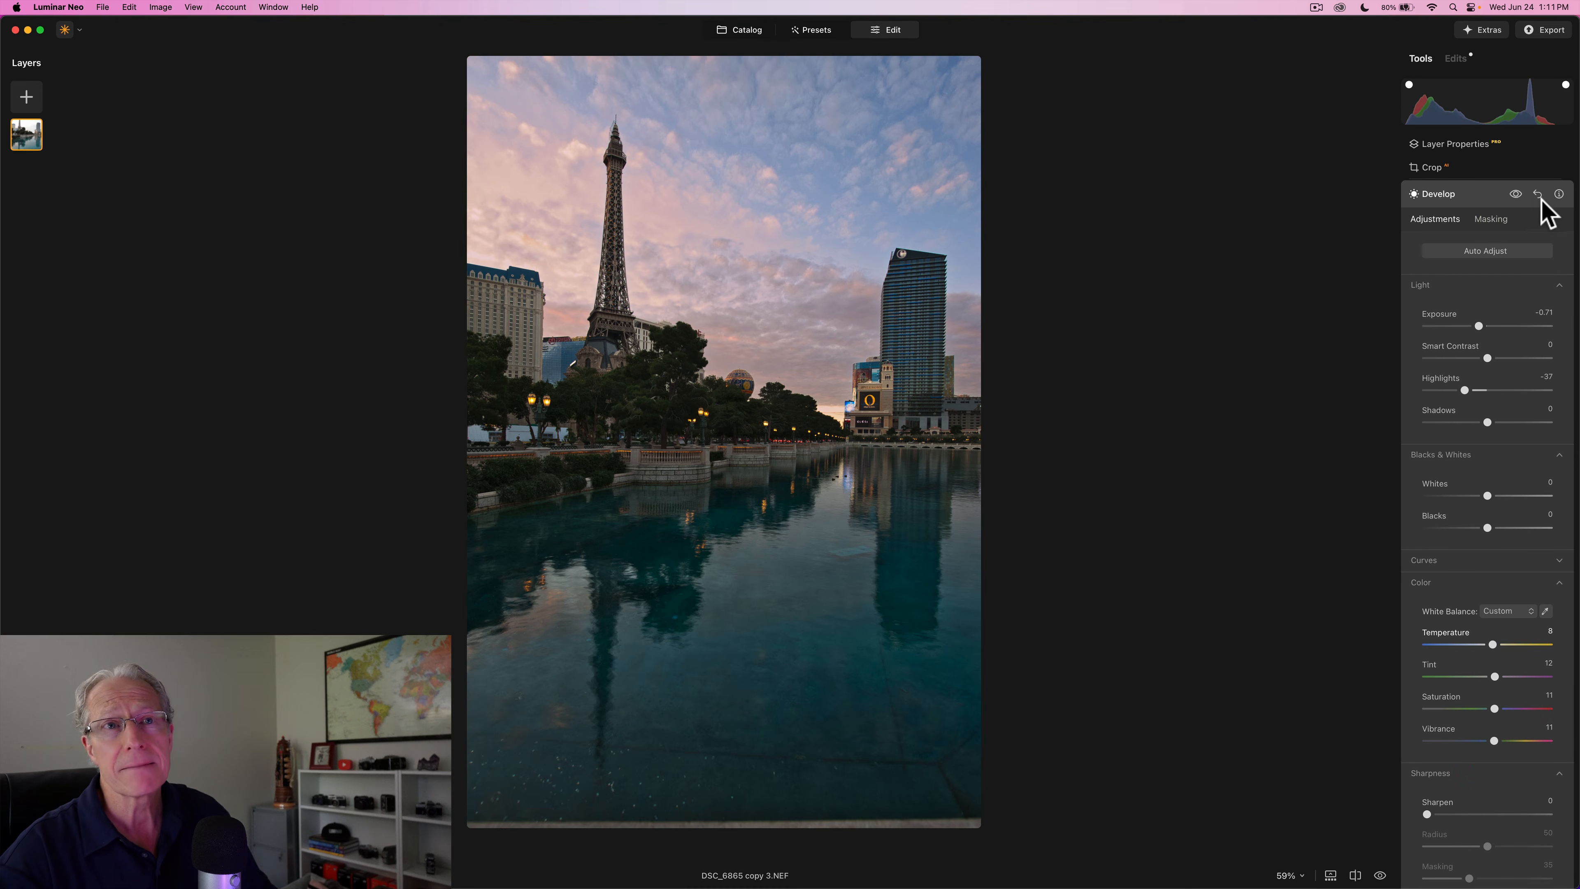
- Compare the photo with and without the sky-masked Develop adjustments
{"action": "left_click", "coordinate": [1516, 194]}
{"action": "left_click", "coordinate": [1516, 194]}
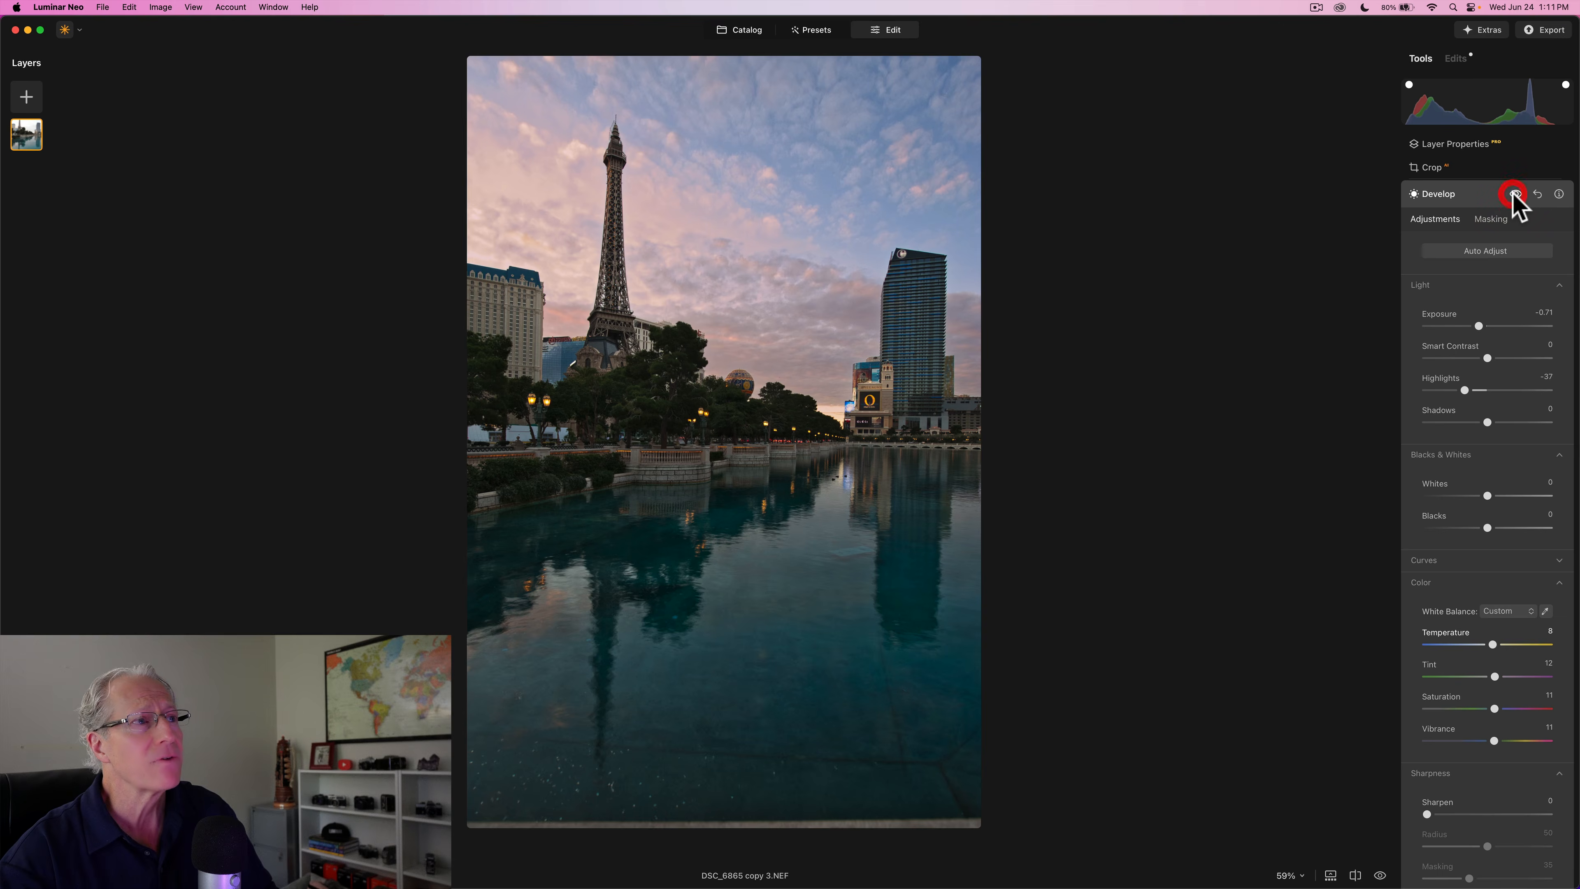
{"action": "left_click", "coordinate": [1516, 194]}
{"action": "left_click", "coordinate": [1516, 194]}
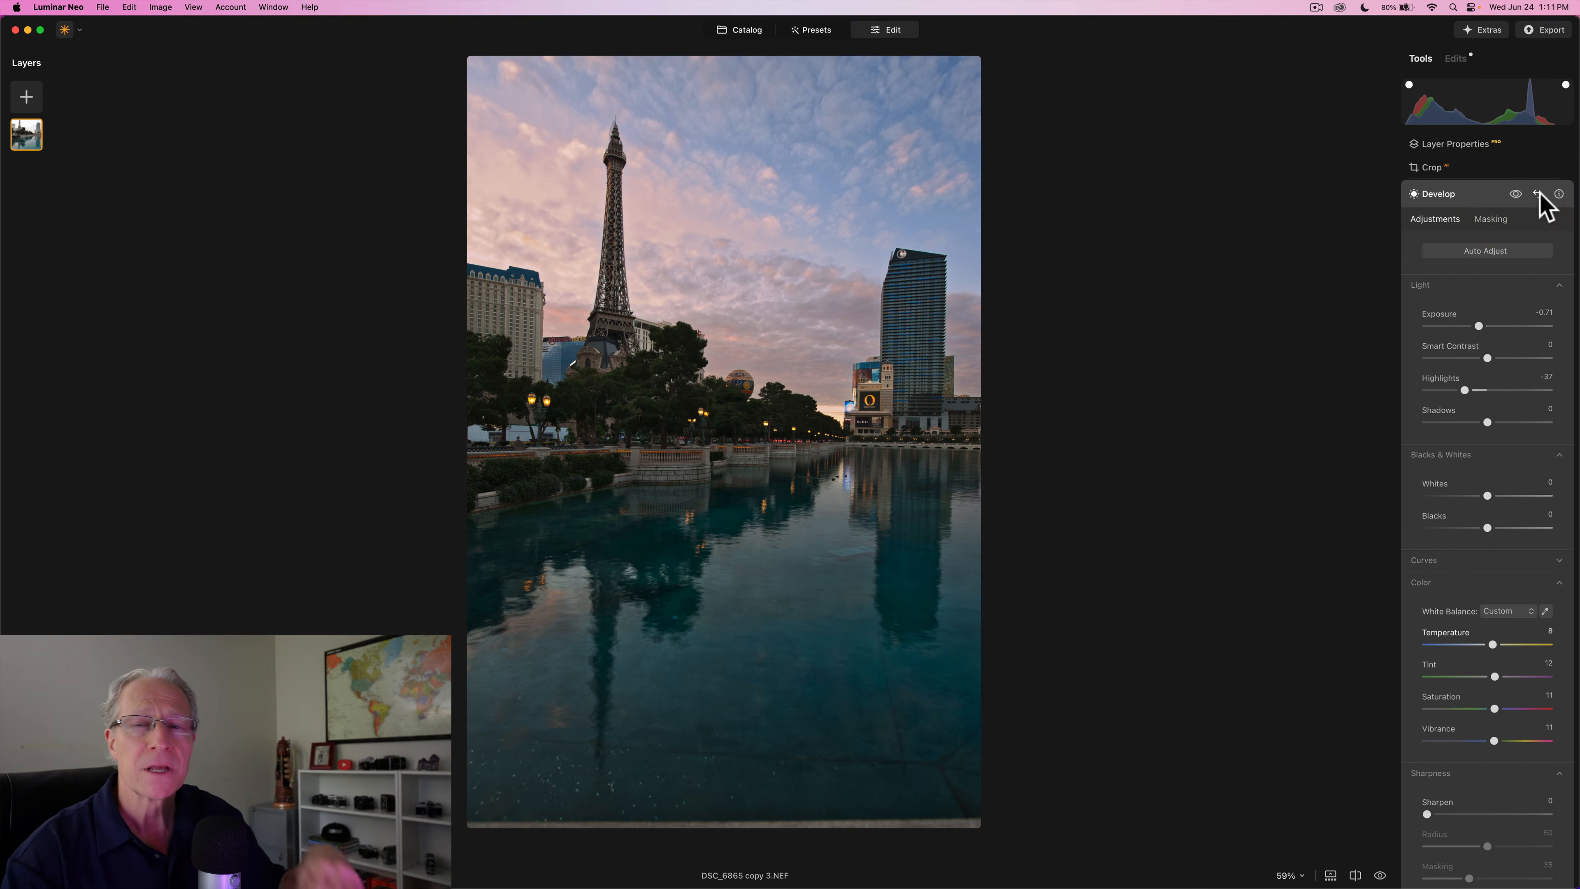
- Reset all sky-masked Develop adjustments and close the Develop tool
{"action": "left_click", "coordinate": [1538, 195]}
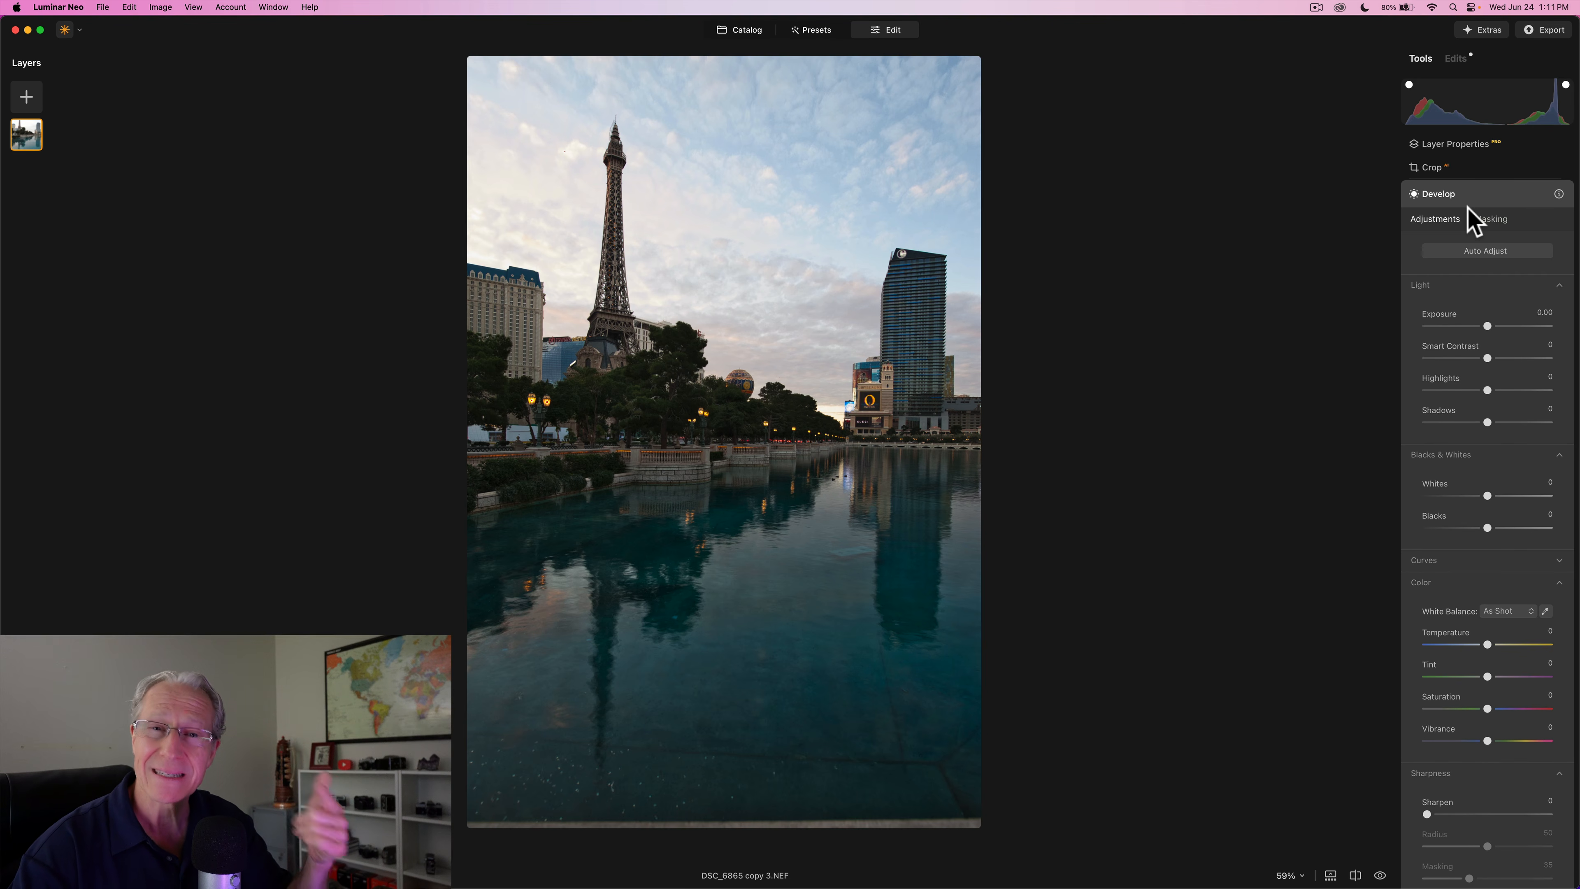
{"action": "left_click", "coordinate": [1458, 194]}
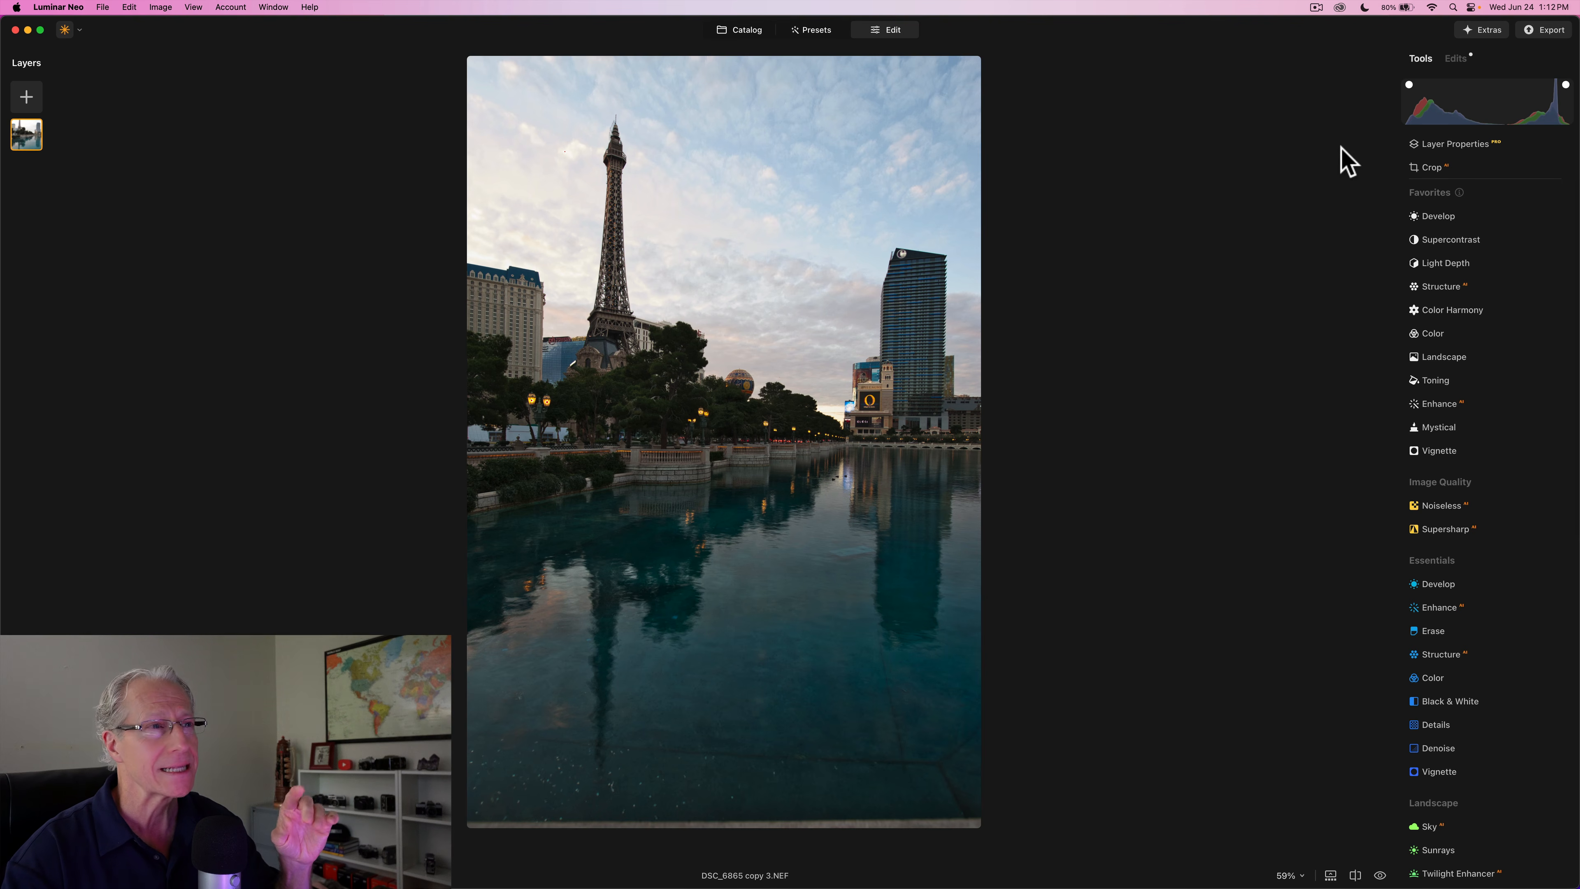
- Darken the blues with the Color tool by setting the HSL Blue luminance to -100
{"action": "left_click", "coordinate": [1428, 336]}
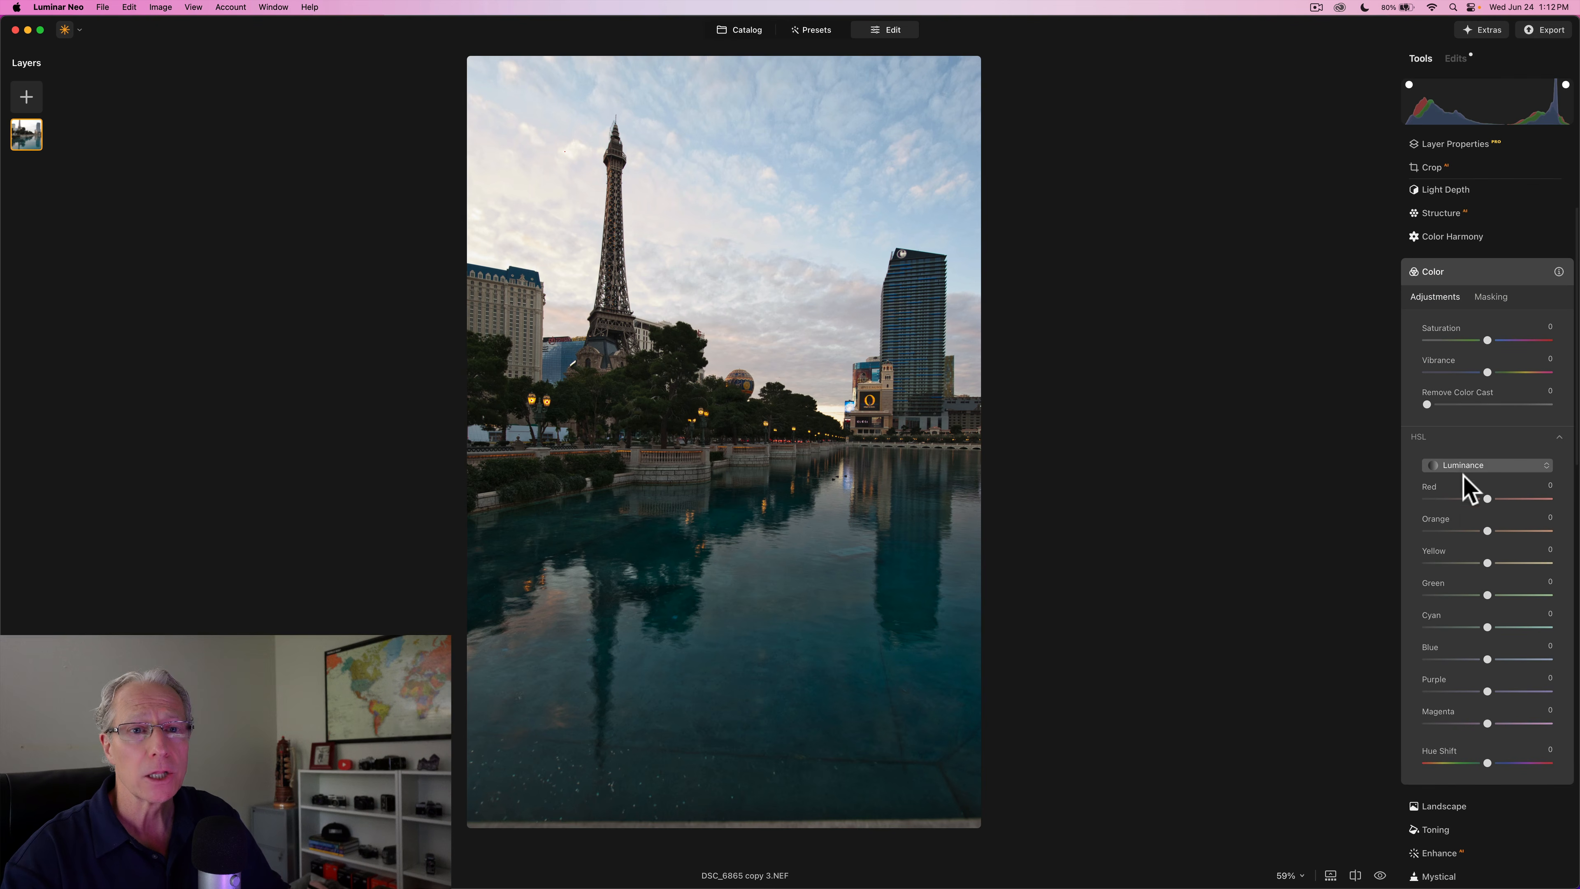
{"action": "scroll", "coordinate": [1481, 614], "scroll_direction": "down", "scroll_amount": 3}
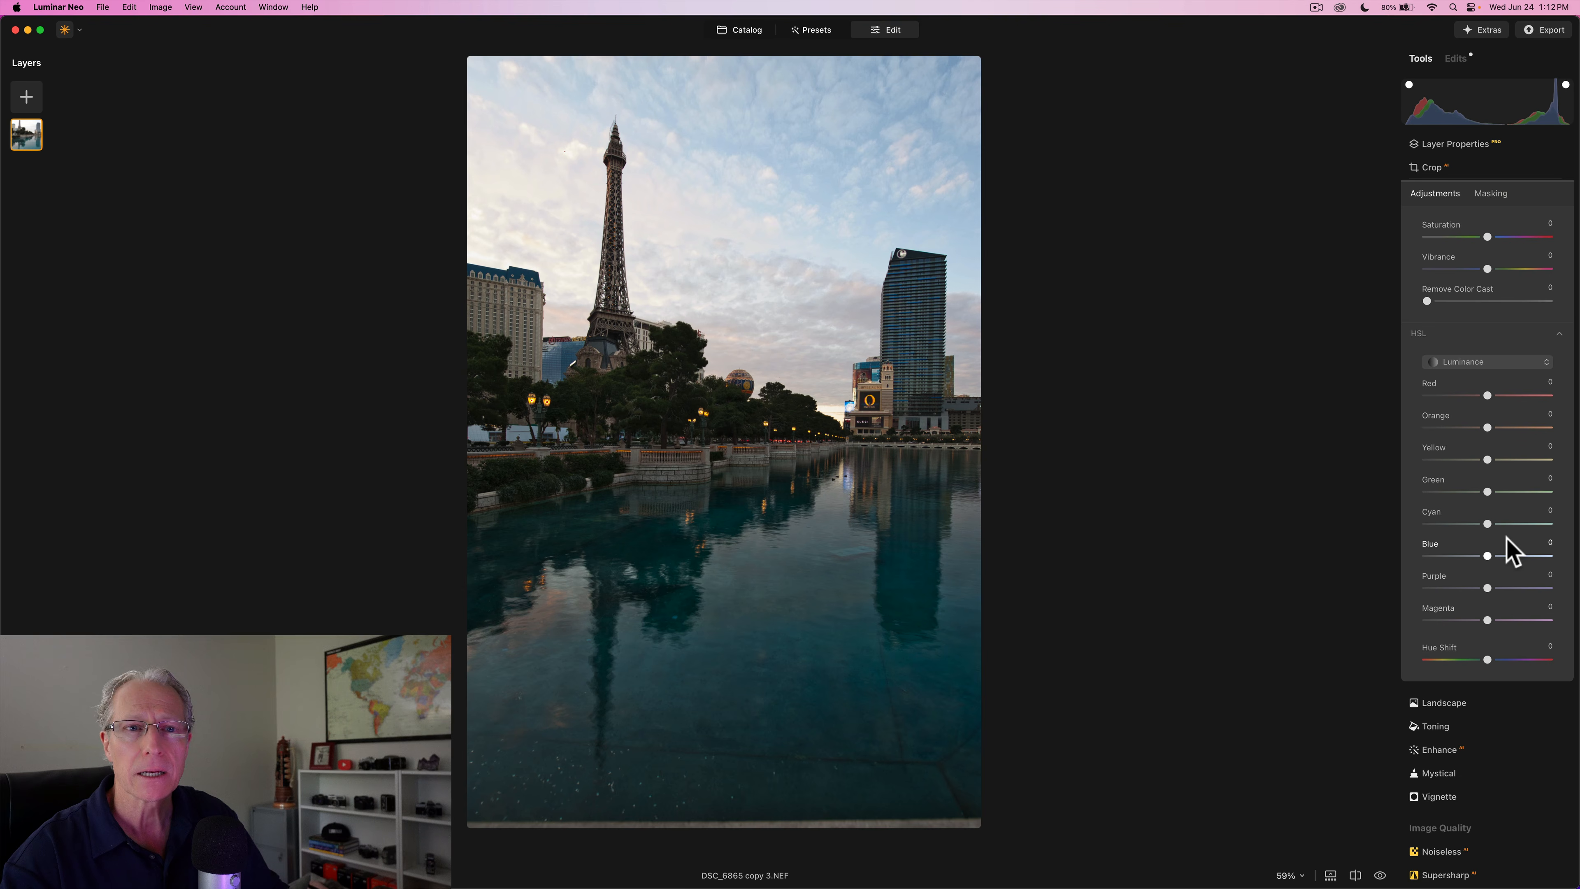
{"action": "left_click_drag", "start_coordinate": [1487, 556], "coordinate": [1425, 565]}
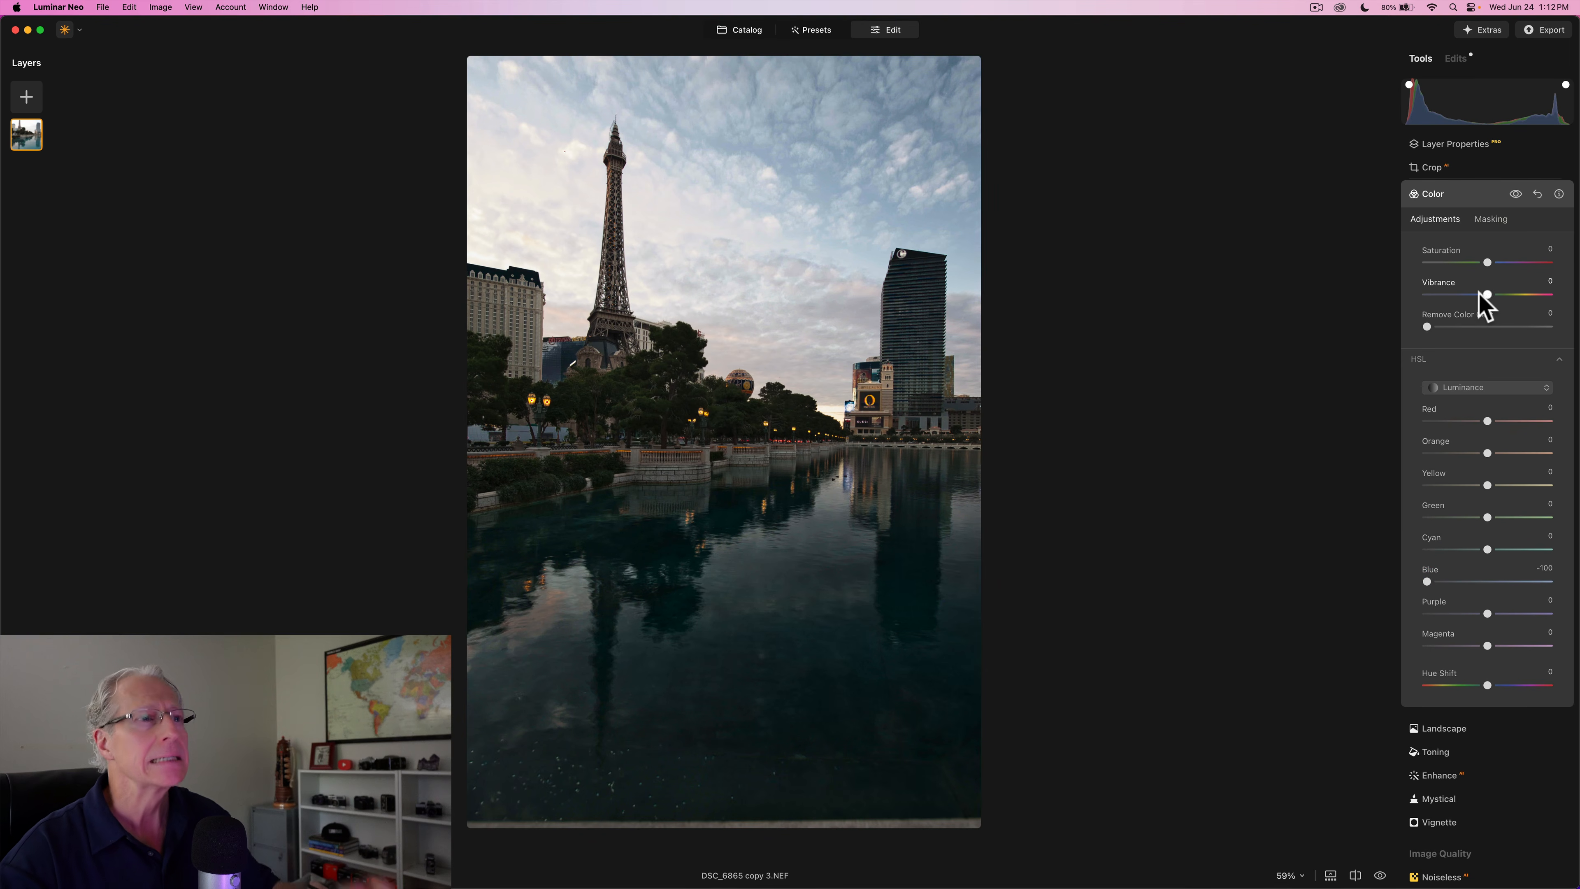
- Limit the Color adjustment to the sky with a linear gradient mask from the upper sky down to the treeline
{"action": "left_click", "coordinate": [1493, 219]}
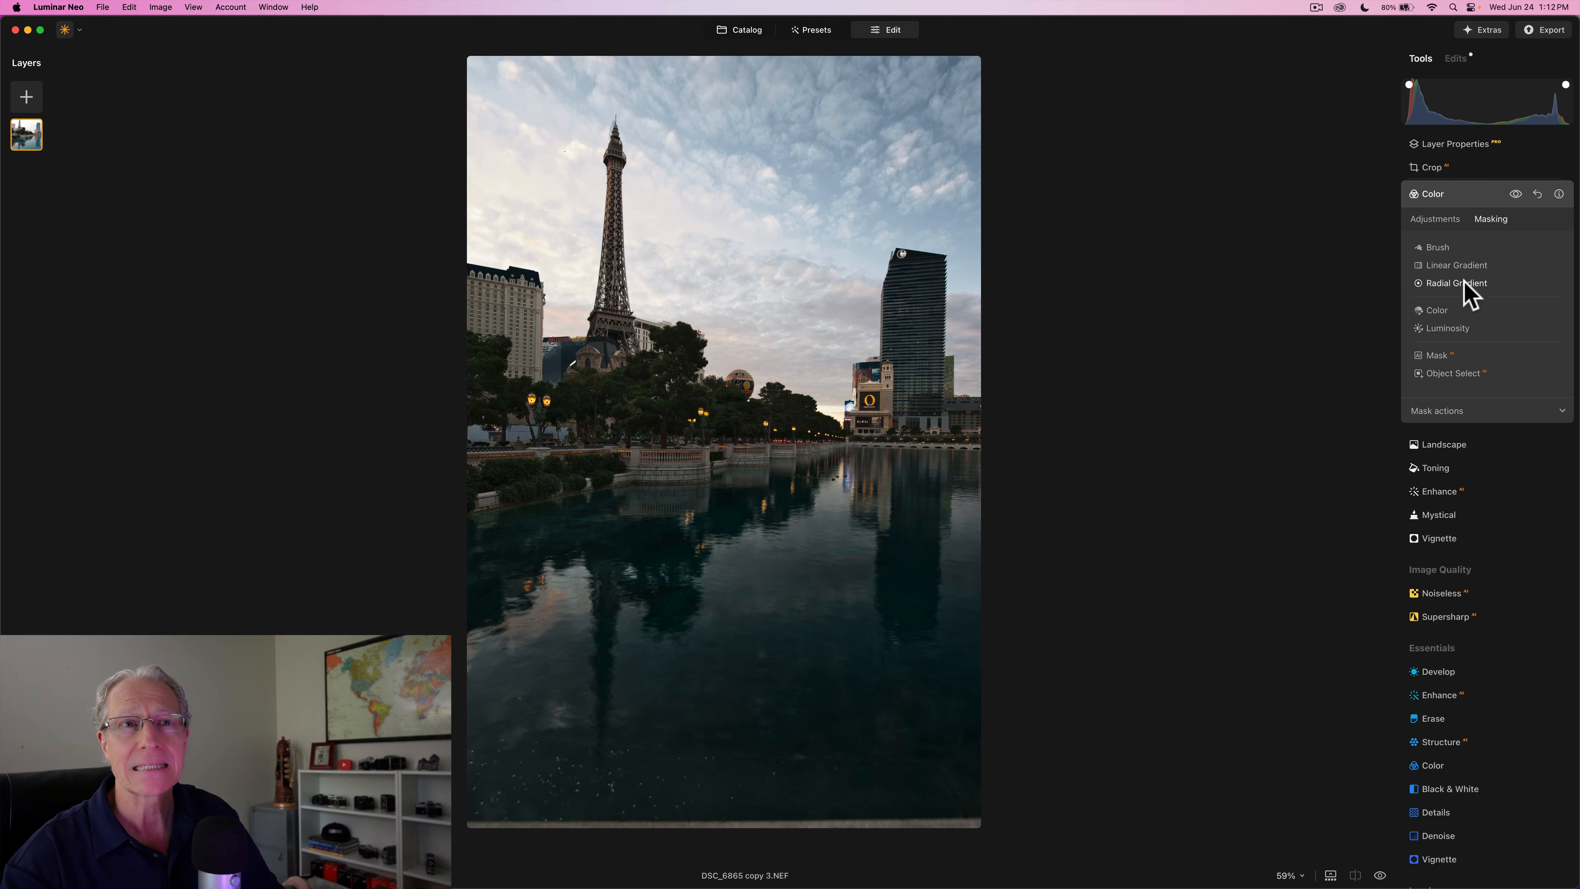
{"action": "left_click", "coordinate": [1467, 265]}
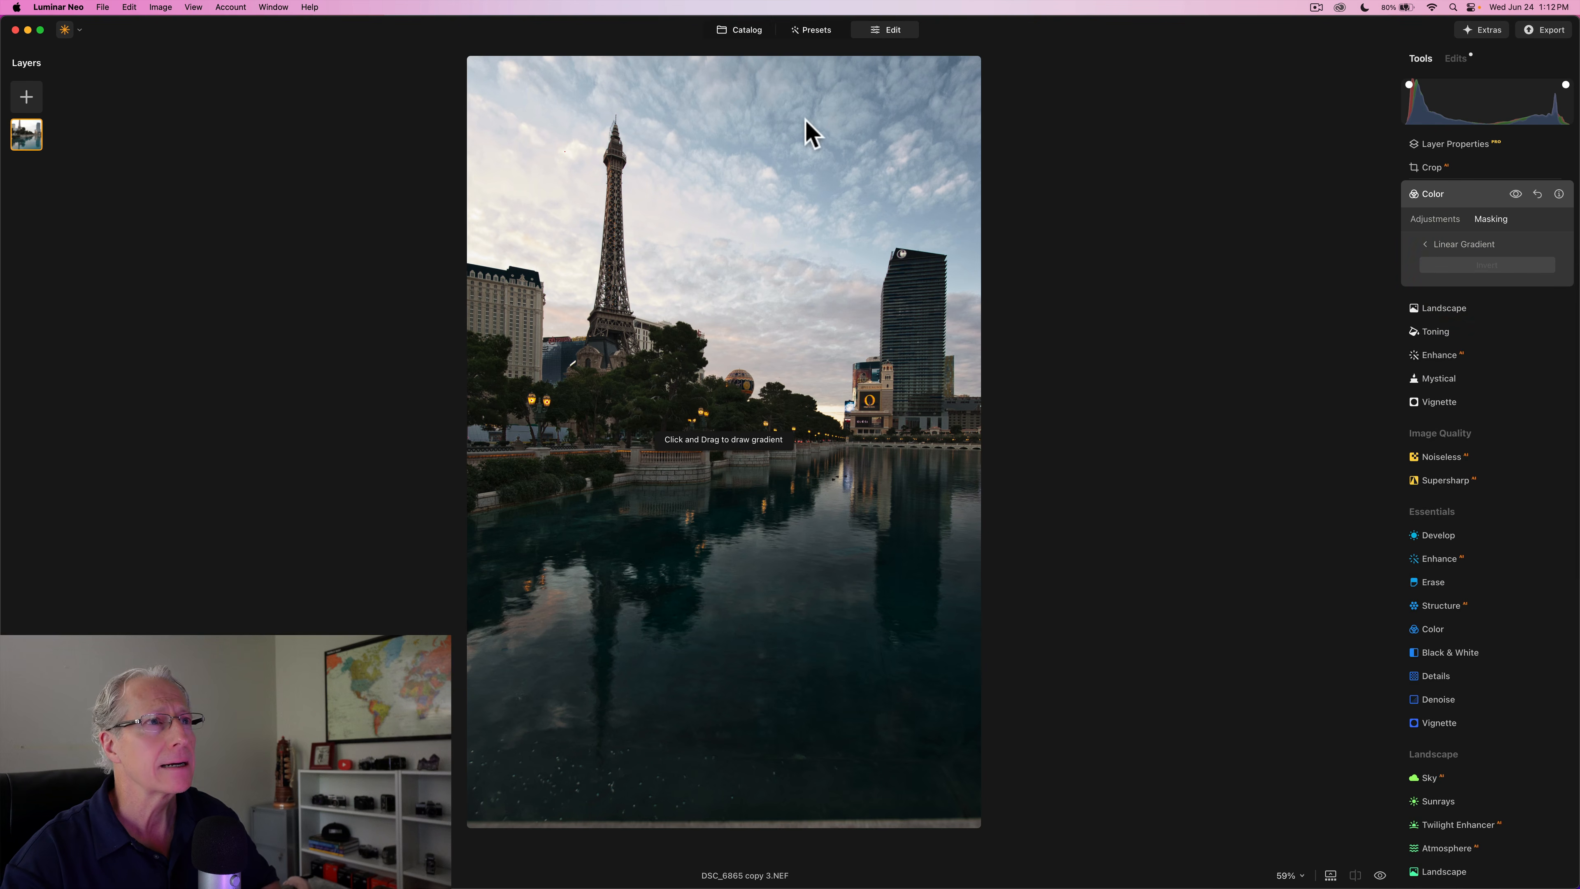
{"action": "left_click_drag", "start_coordinate": [804, 134], "coordinate": [699, 398]}
{"action": "left_click", "coordinate": [1429, 218]}
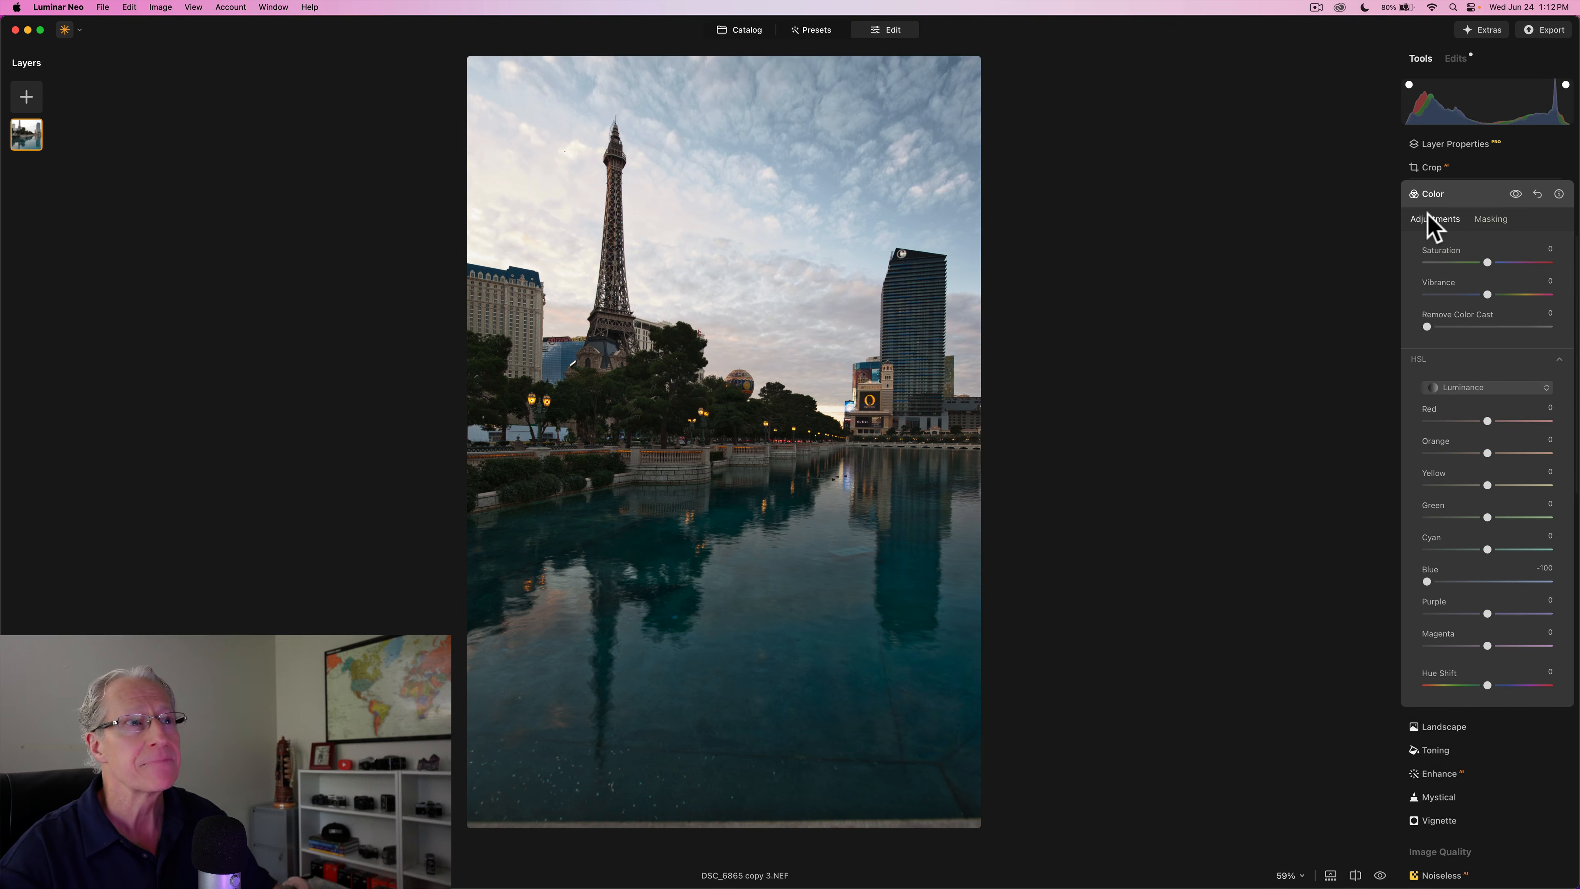
- Compare the photo with and without the masked Color effect, and ease the Blue luminance to -53
{"action": "left_click", "coordinate": [1516, 194]}
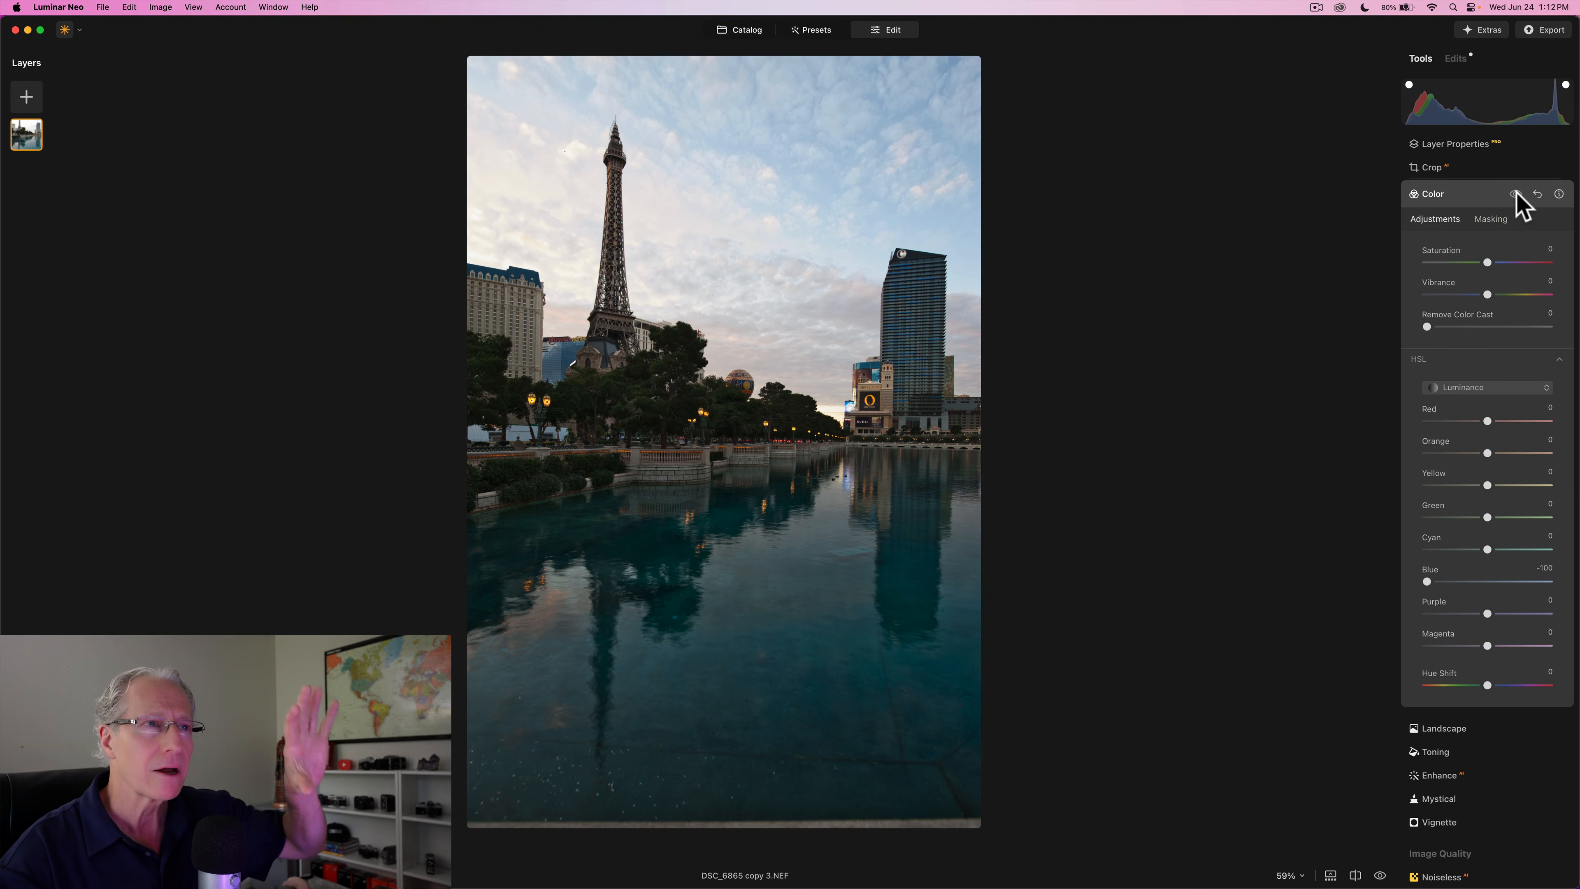
{"action": "left_click", "coordinate": [1516, 194]}
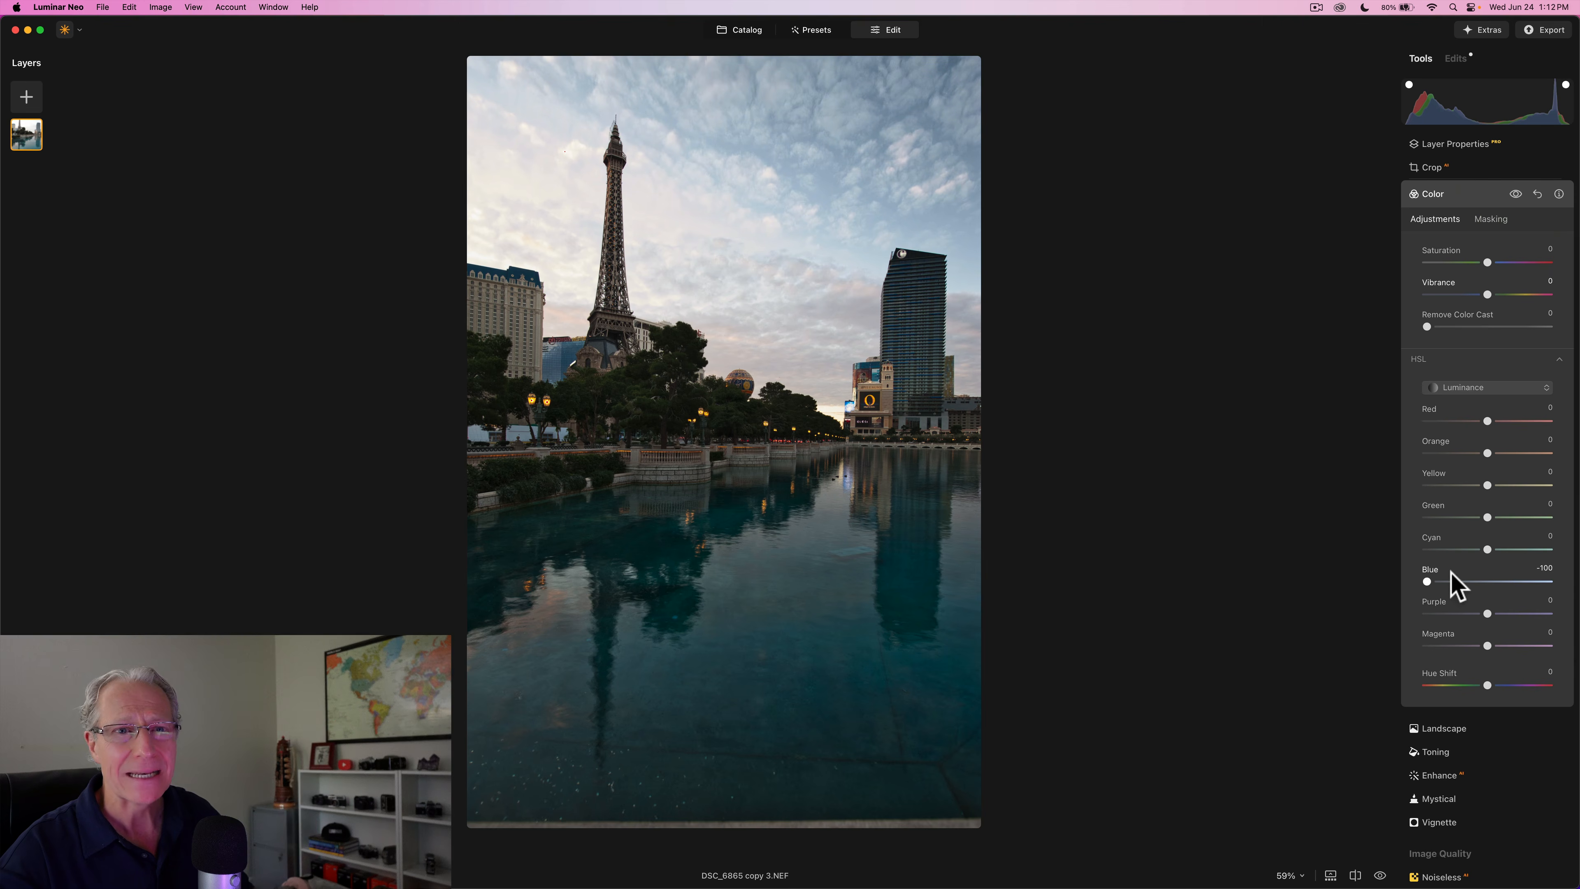
{"action": "left_click", "coordinate": [1456, 582]}
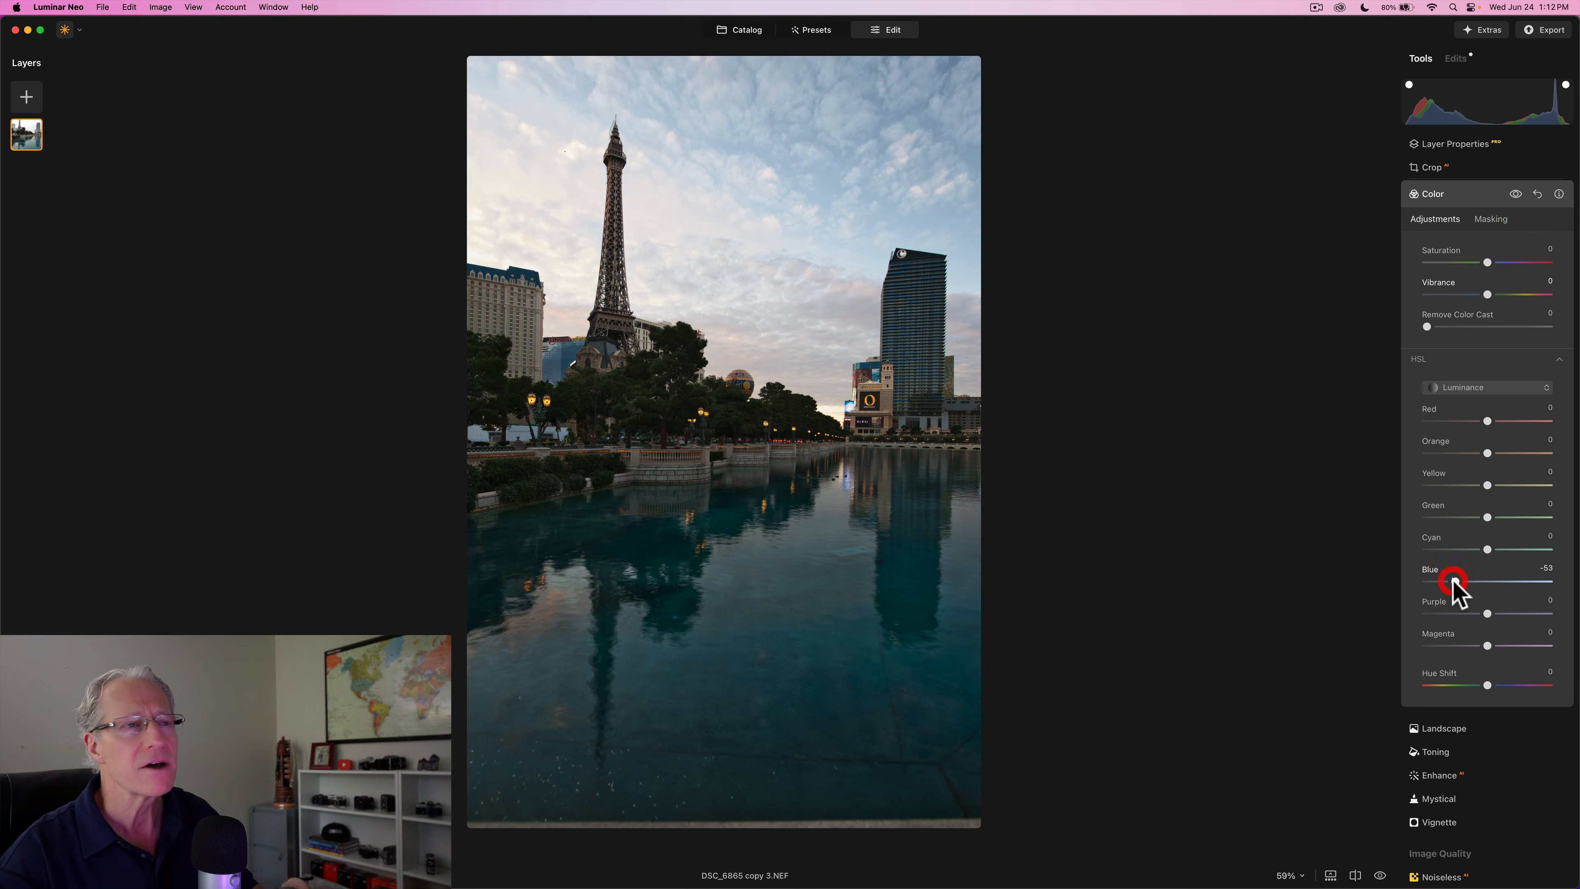
- Compare the sky repeatedly with the softened Blue luminance adjustment off and on
{"action": "left_click", "coordinate": [1516, 194]}
{"action": "left_click", "coordinate": [1516, 194]}
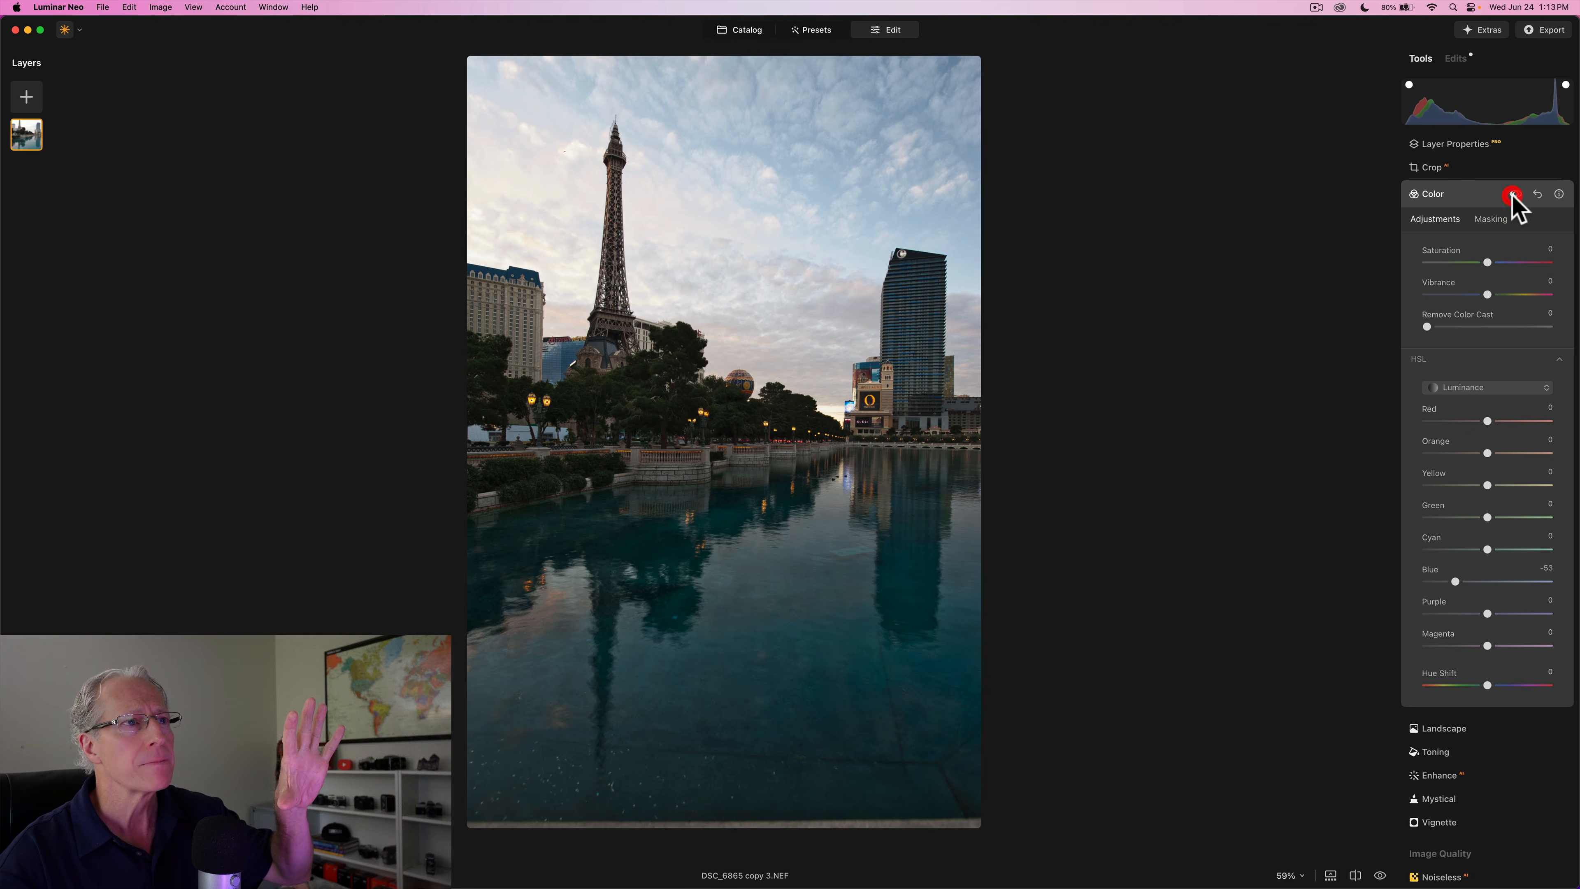
{"action": "left_click", "coordinate": [1516, 194]}
{"action": "left_click", "coordinate": [1516, 194]}
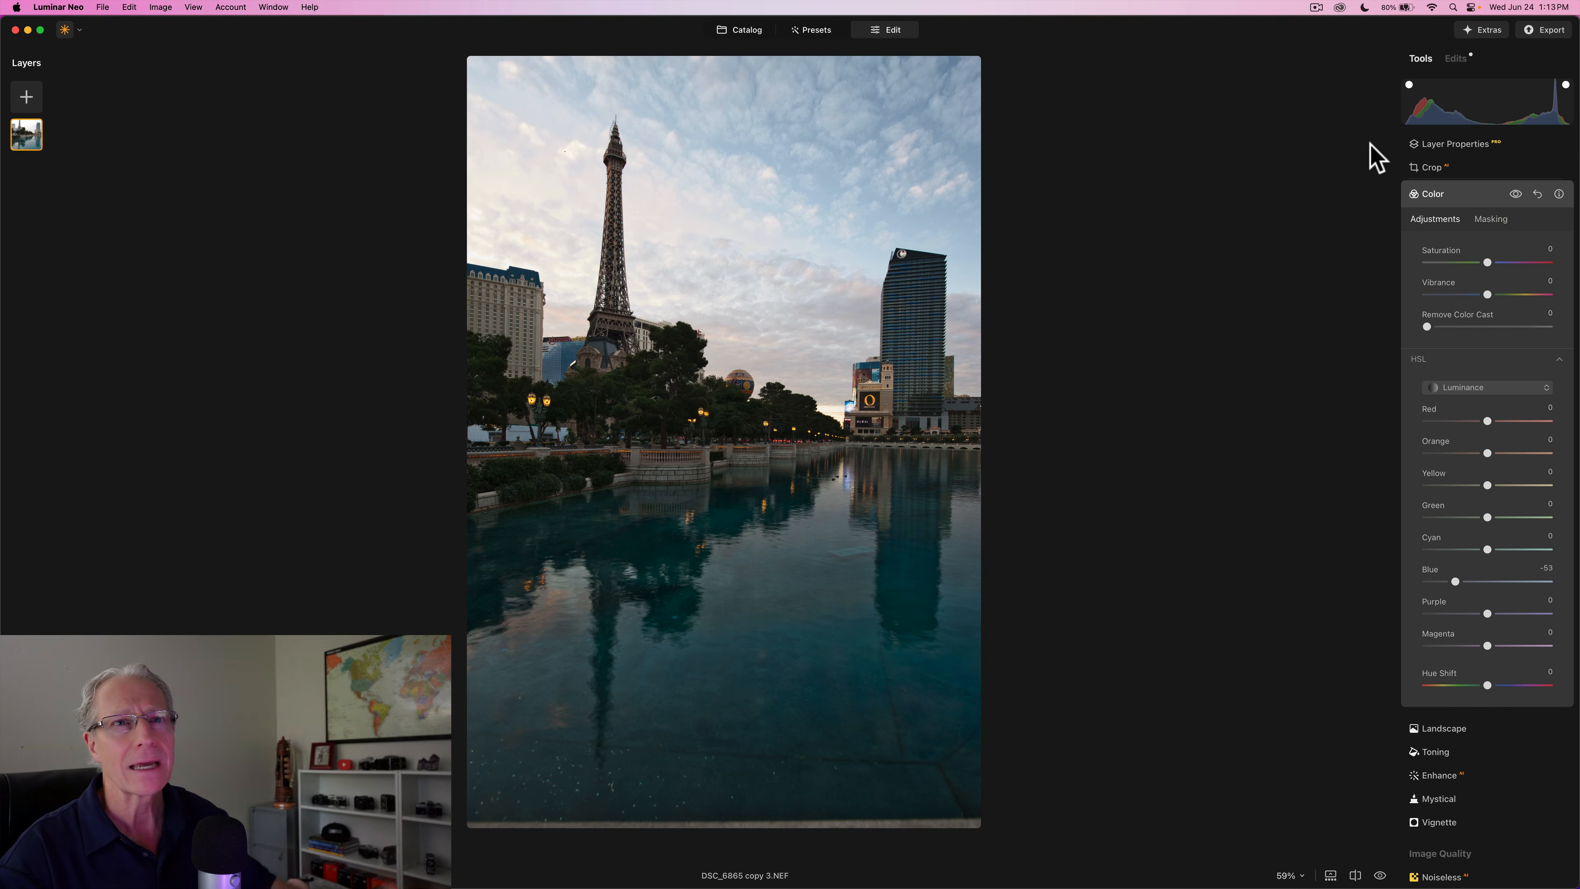
{"action": "left_click", "coordinate": [1516, 193]}
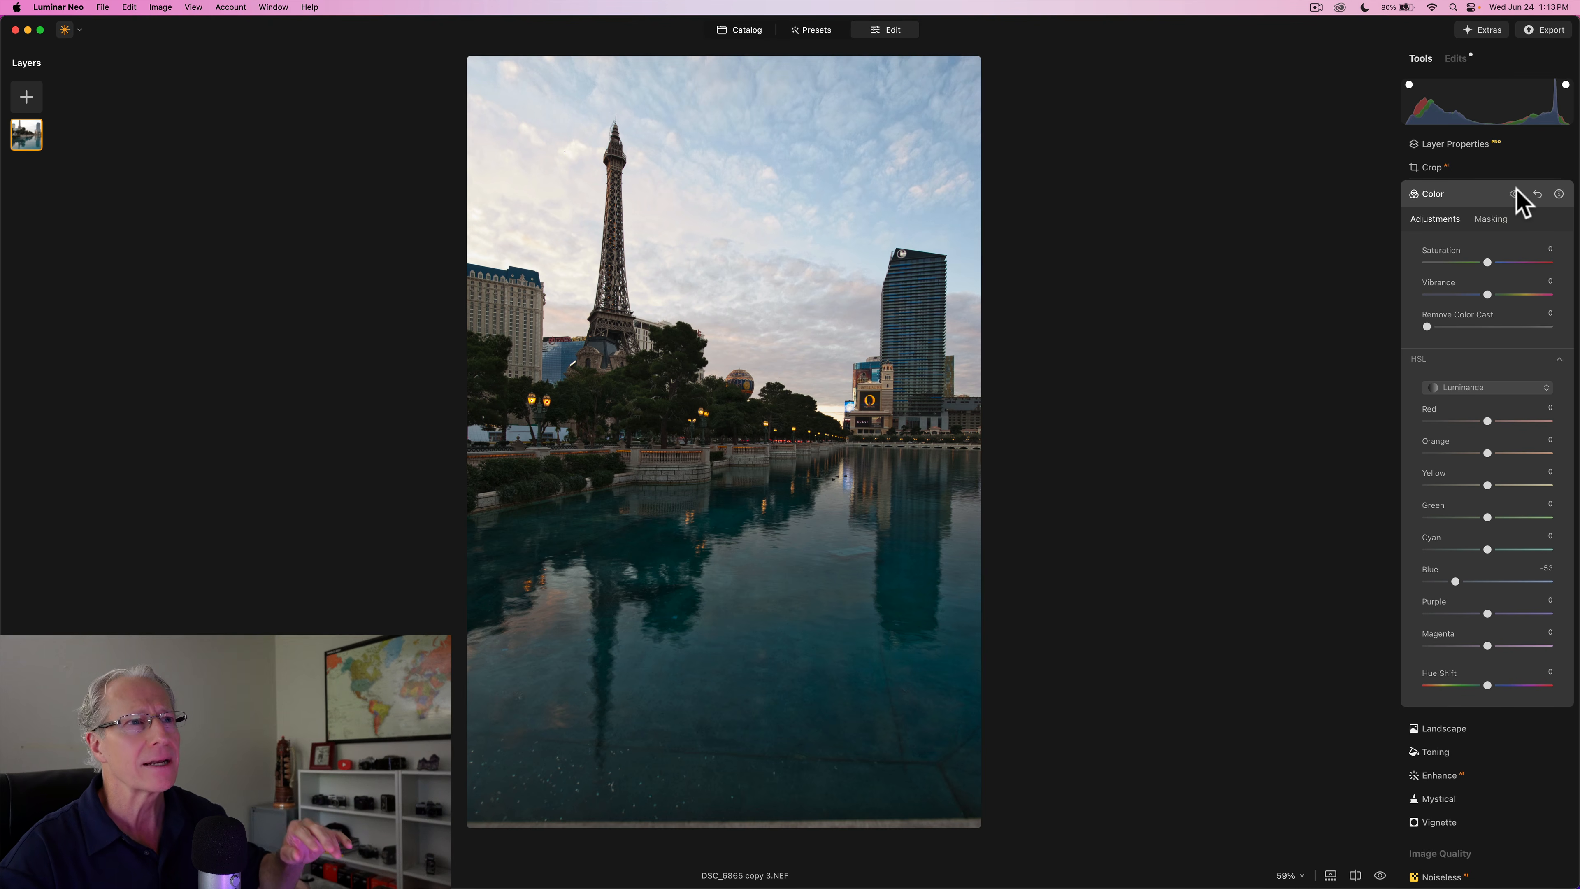
{"action": "left_click", "coordinate": [1516, 193]}
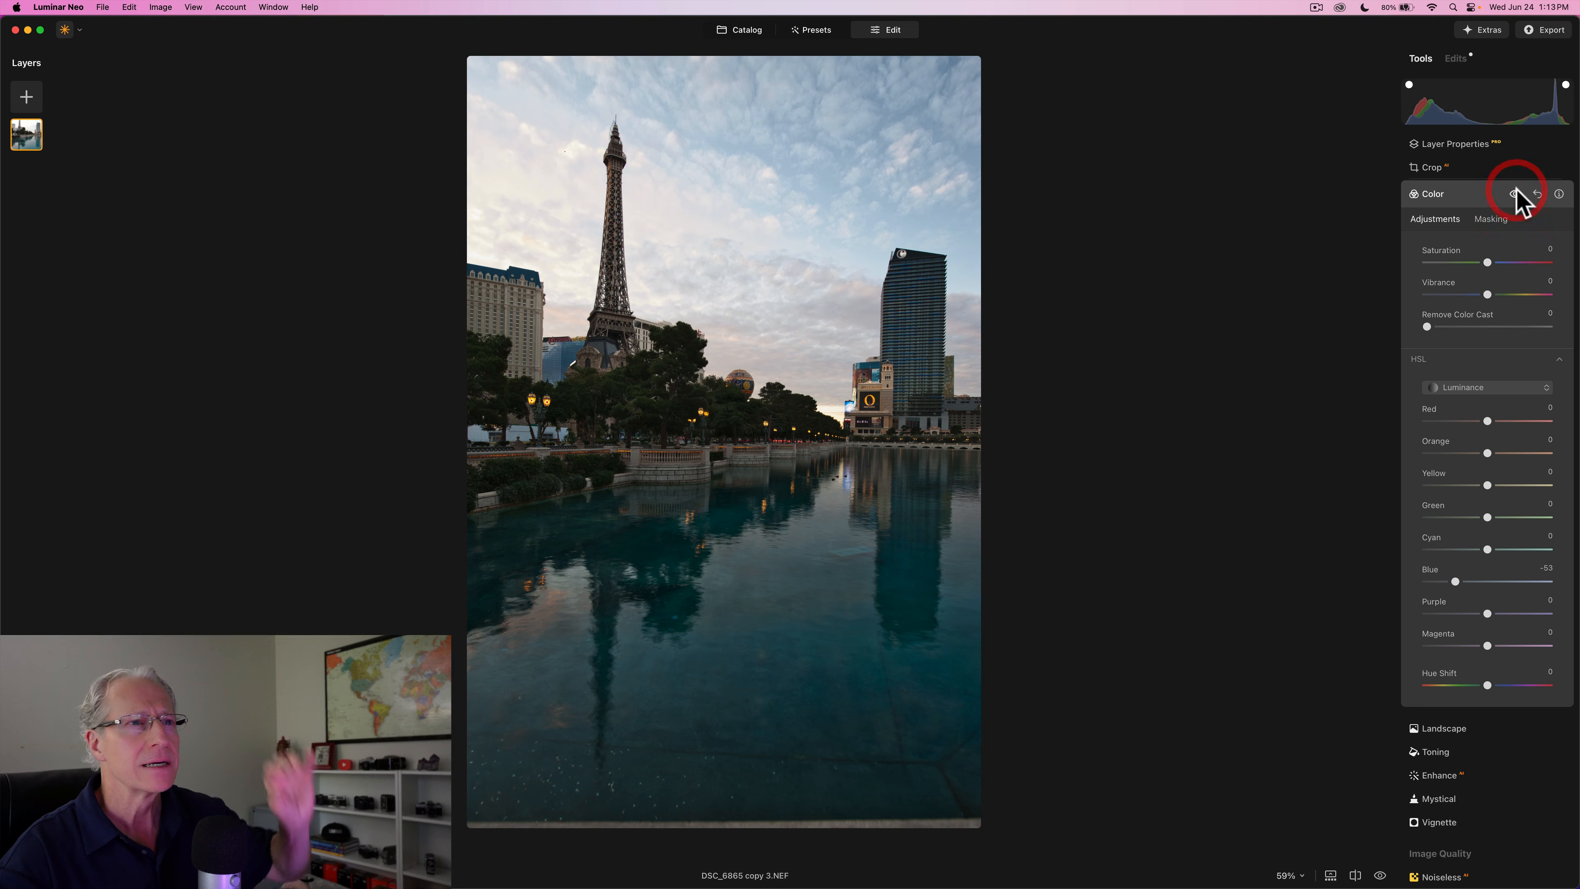
- Reset the Color adjustments and revert the photo to its original state in the catalog
{"action": "left_click", "coordinate": [1537, 194]}
{"action": "left_click", "coordinate": [1437, 192]}
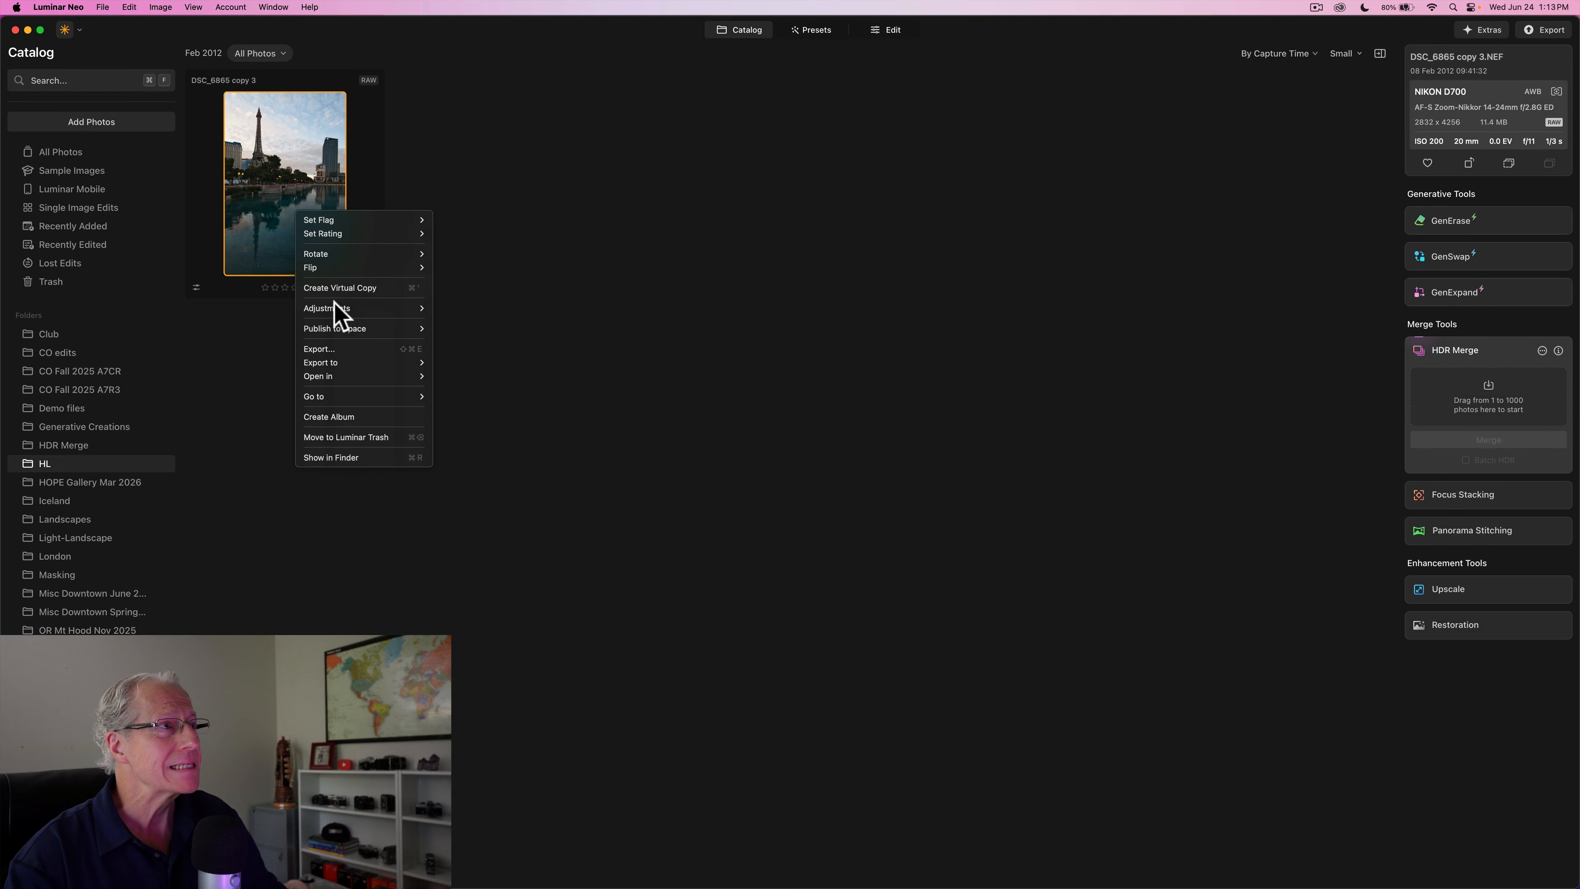
{"action": "mouse_move", "coordinate": [416, 311]}
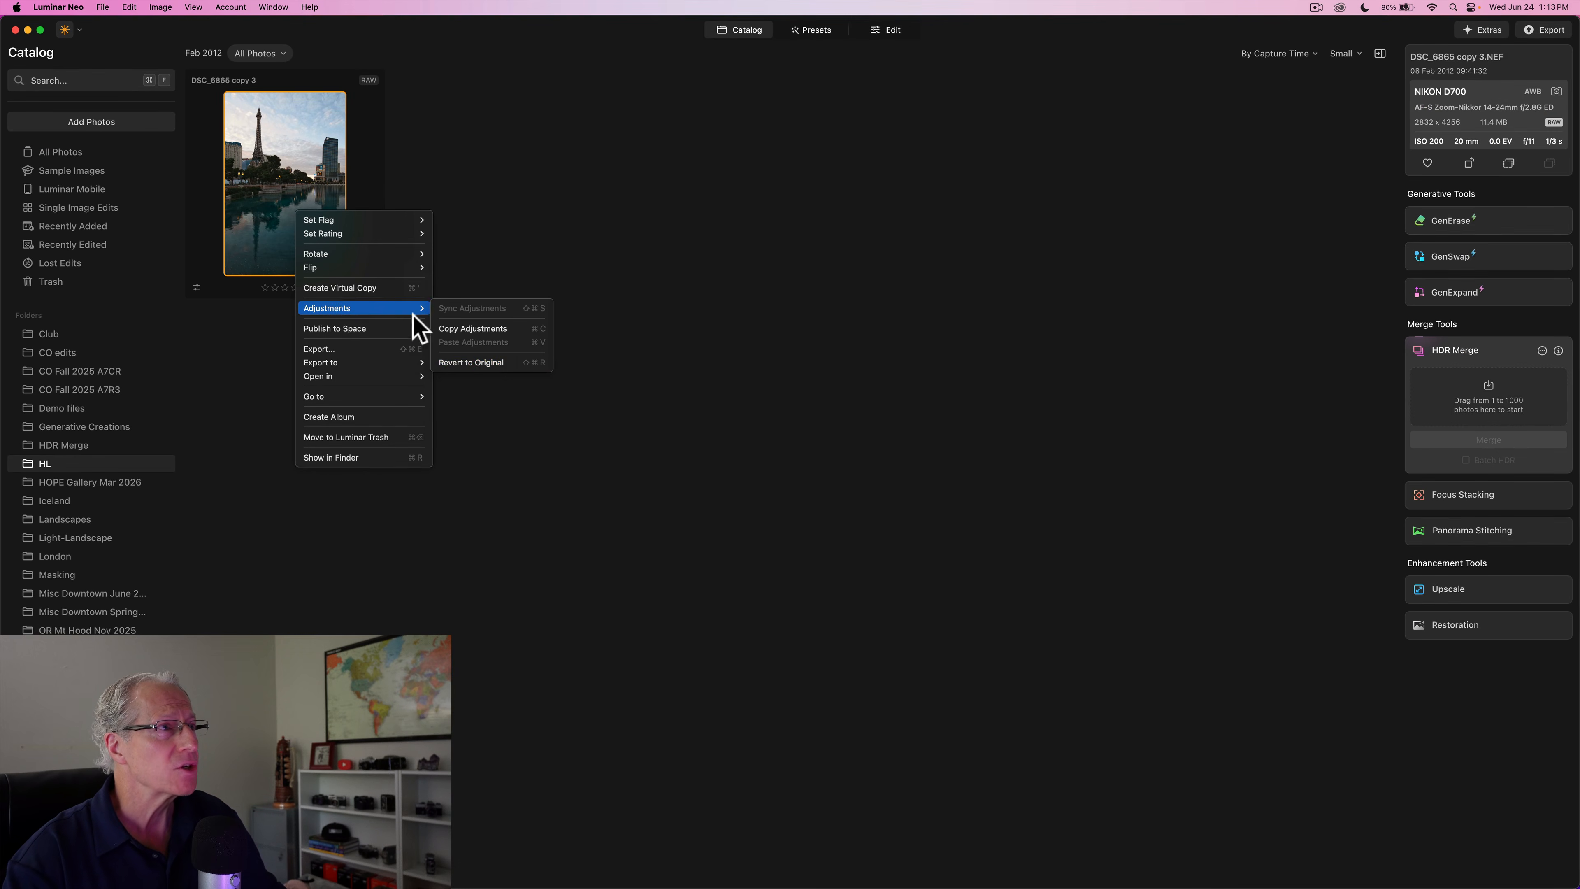
{"action": "left_click", "coordinate": [479, 363]}
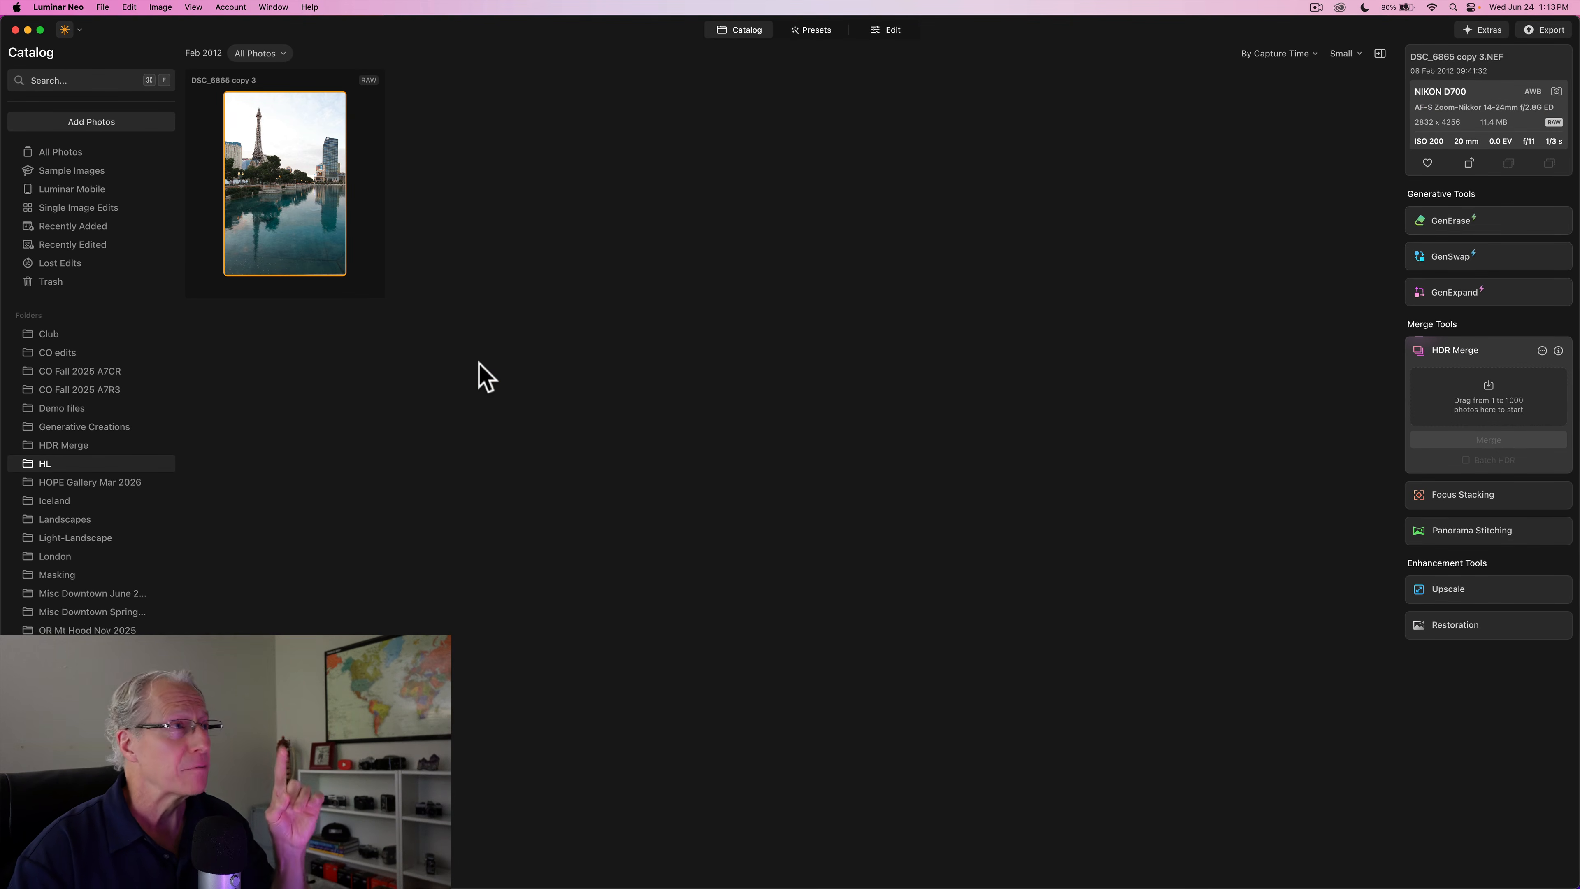
- Run HDR Merge on the single raw photo and open the merged image for editing
{"action": "left_click_drag", "start_coordinate": [644, 237], "coordinate": [1482, 431]}
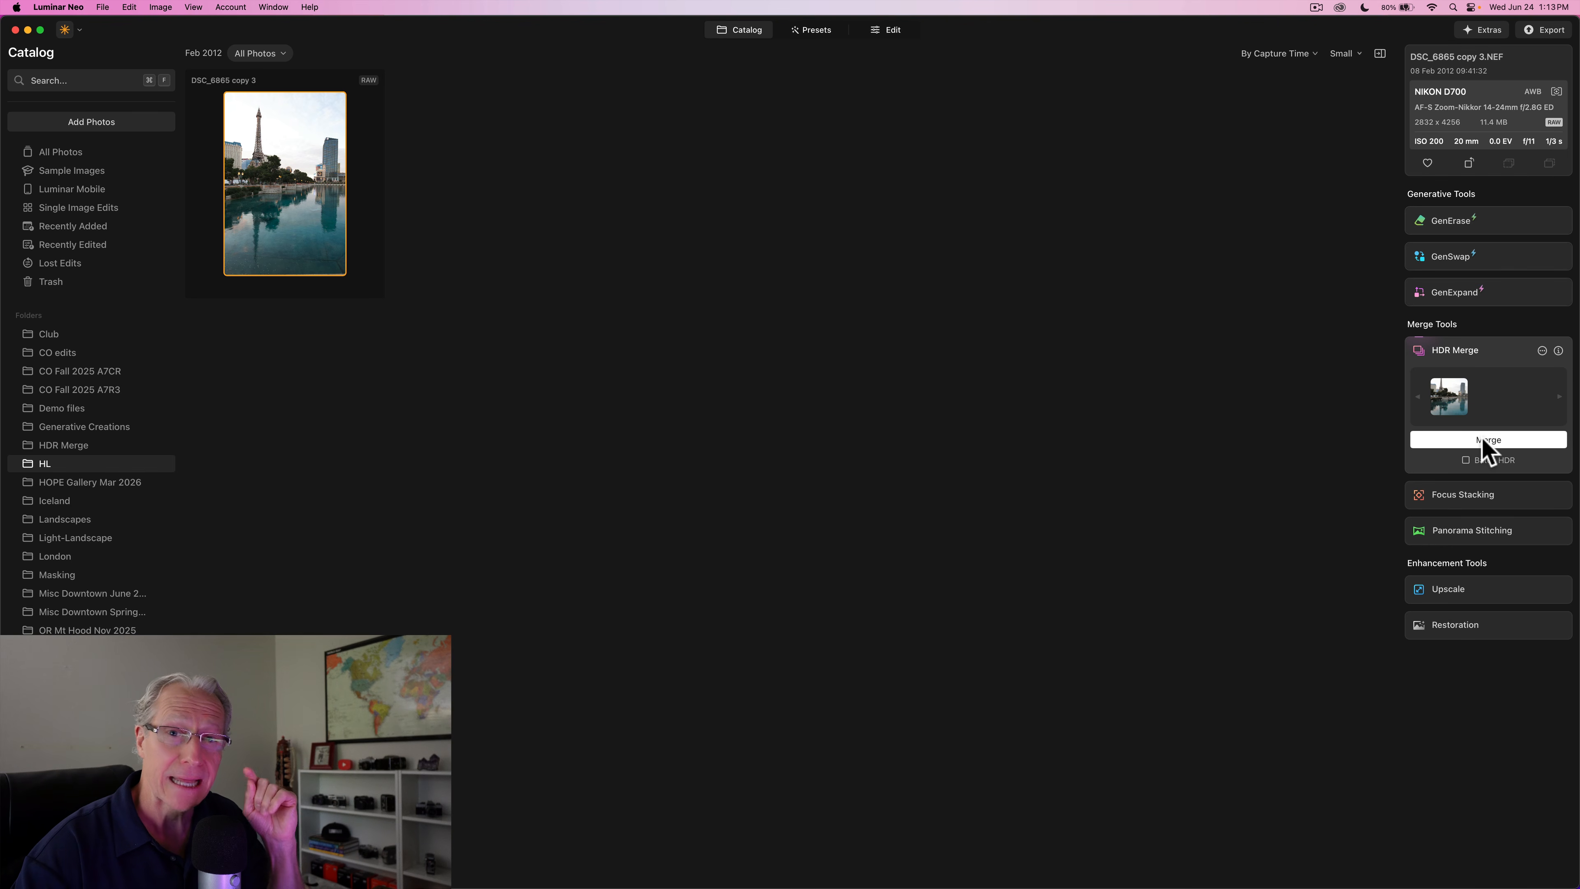
{"action": "left_click", "coordinate": [1486, 441]}
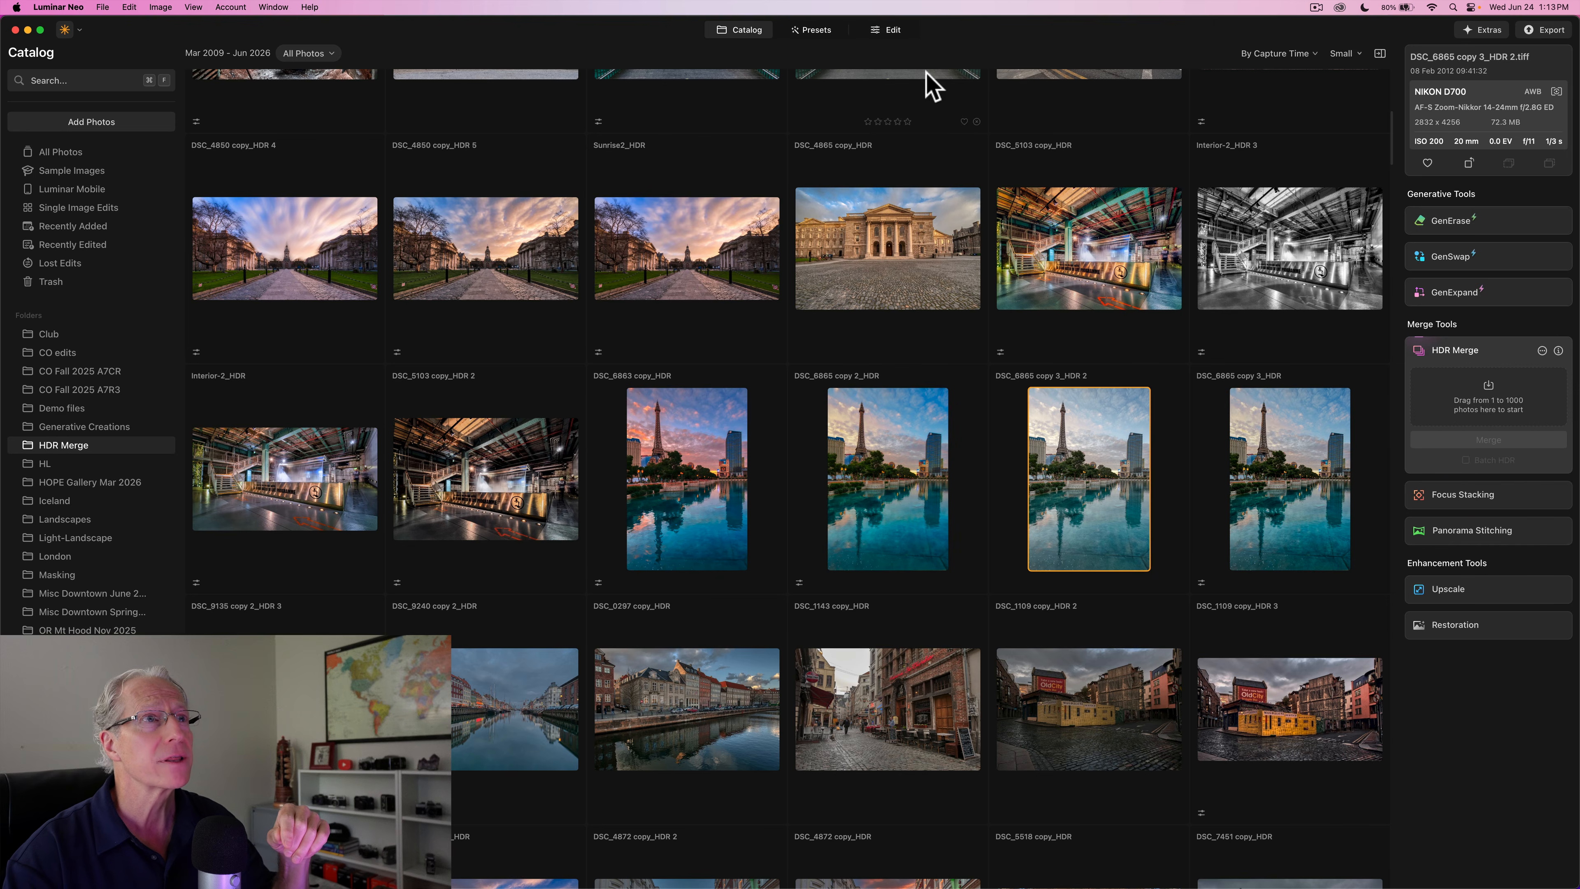
{"action": "left_click", "coordinate": [888, 31]}
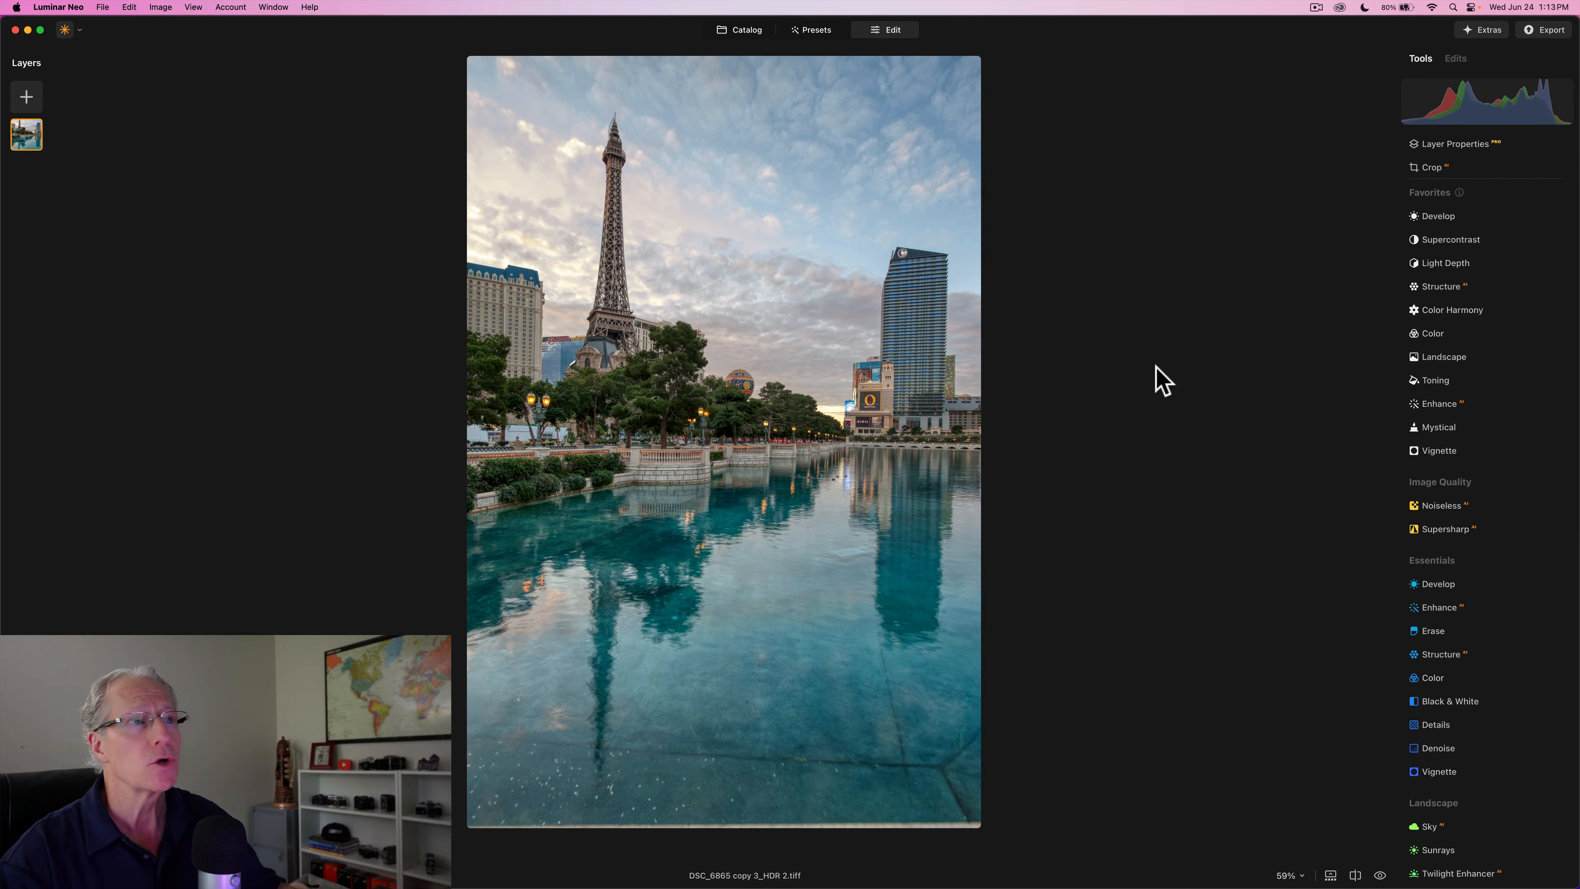
- Check clipping on the merged image in Develop, and set Highlights to -31, Whites to 31, Smart Contrast to 31 and Exposure to -0.79
{"action": "left_click", "coordinate": [1437, 216]}
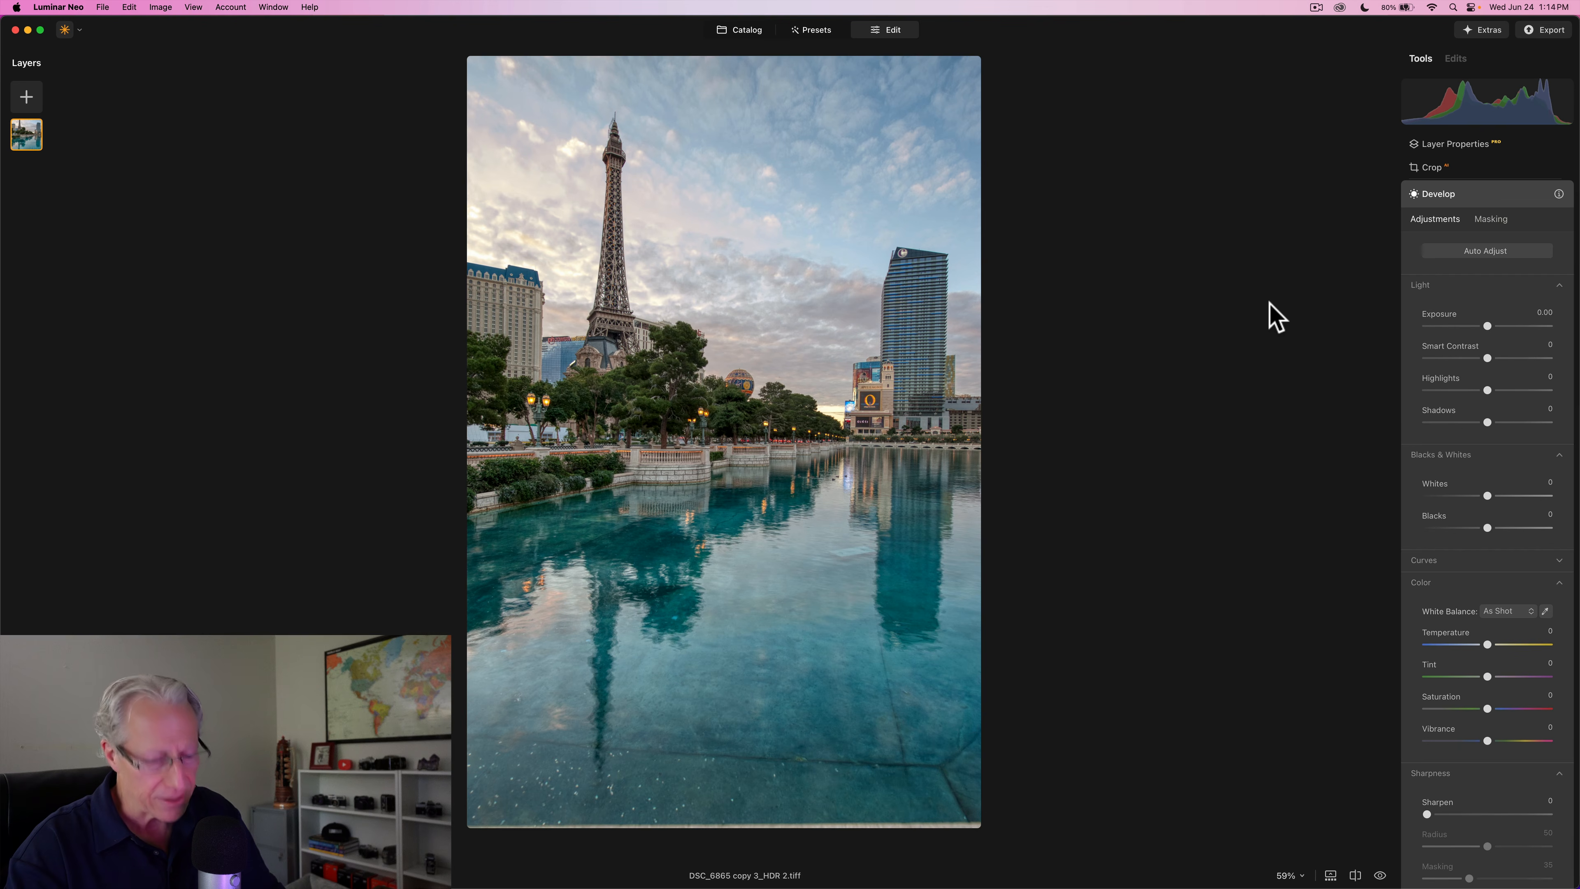
{"action": "key", "text": "j"}
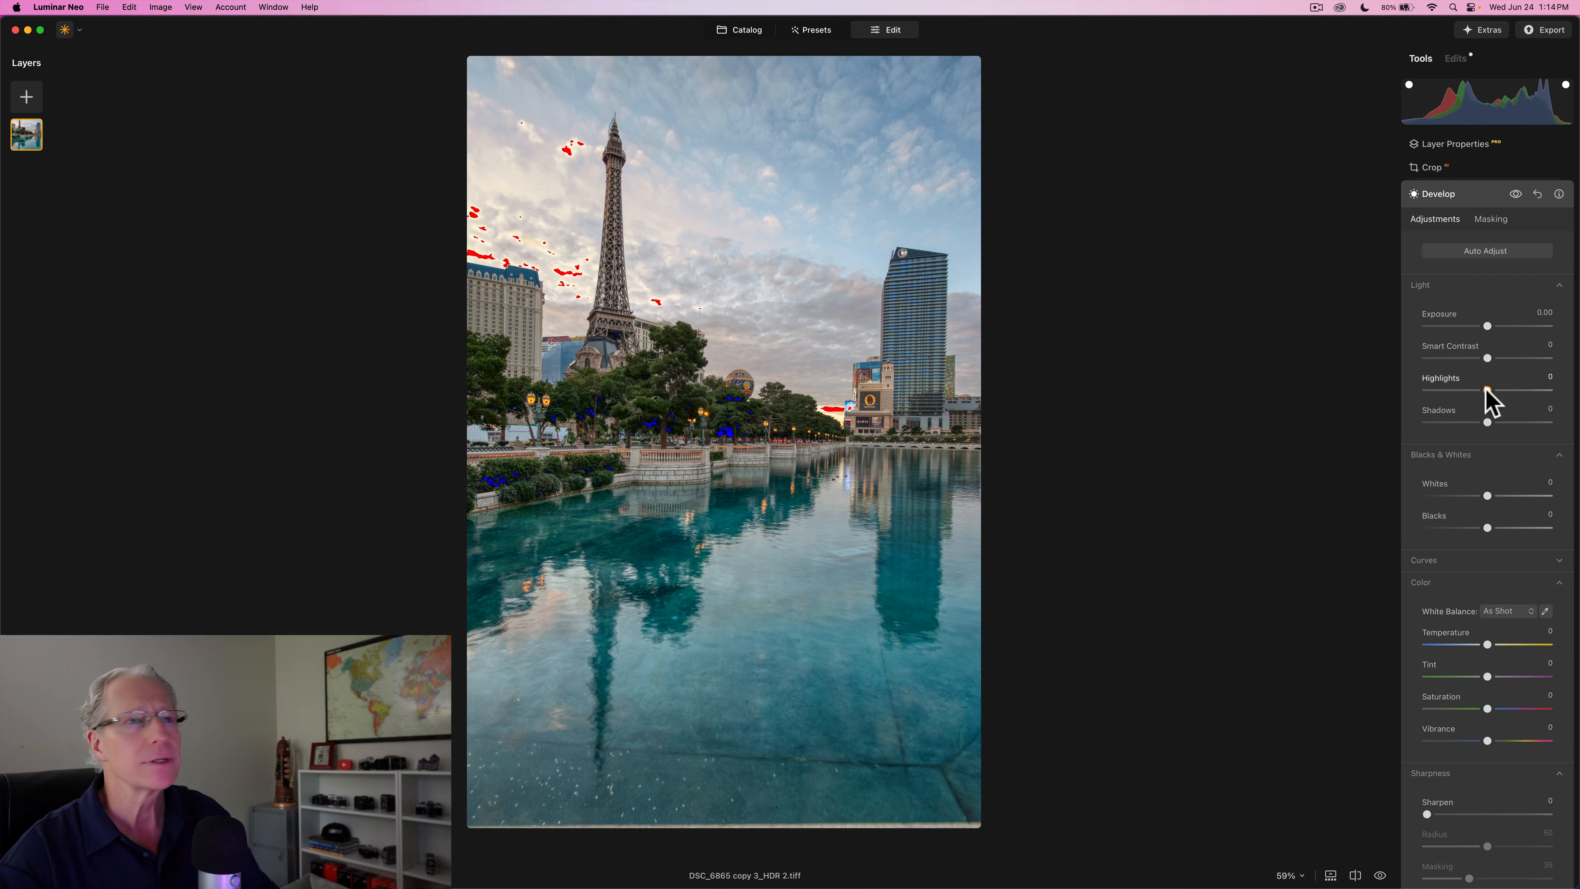
{"action": "left_click_drag", "start_coordinate": [1488, 390], "coordinate": [1468, 389]}
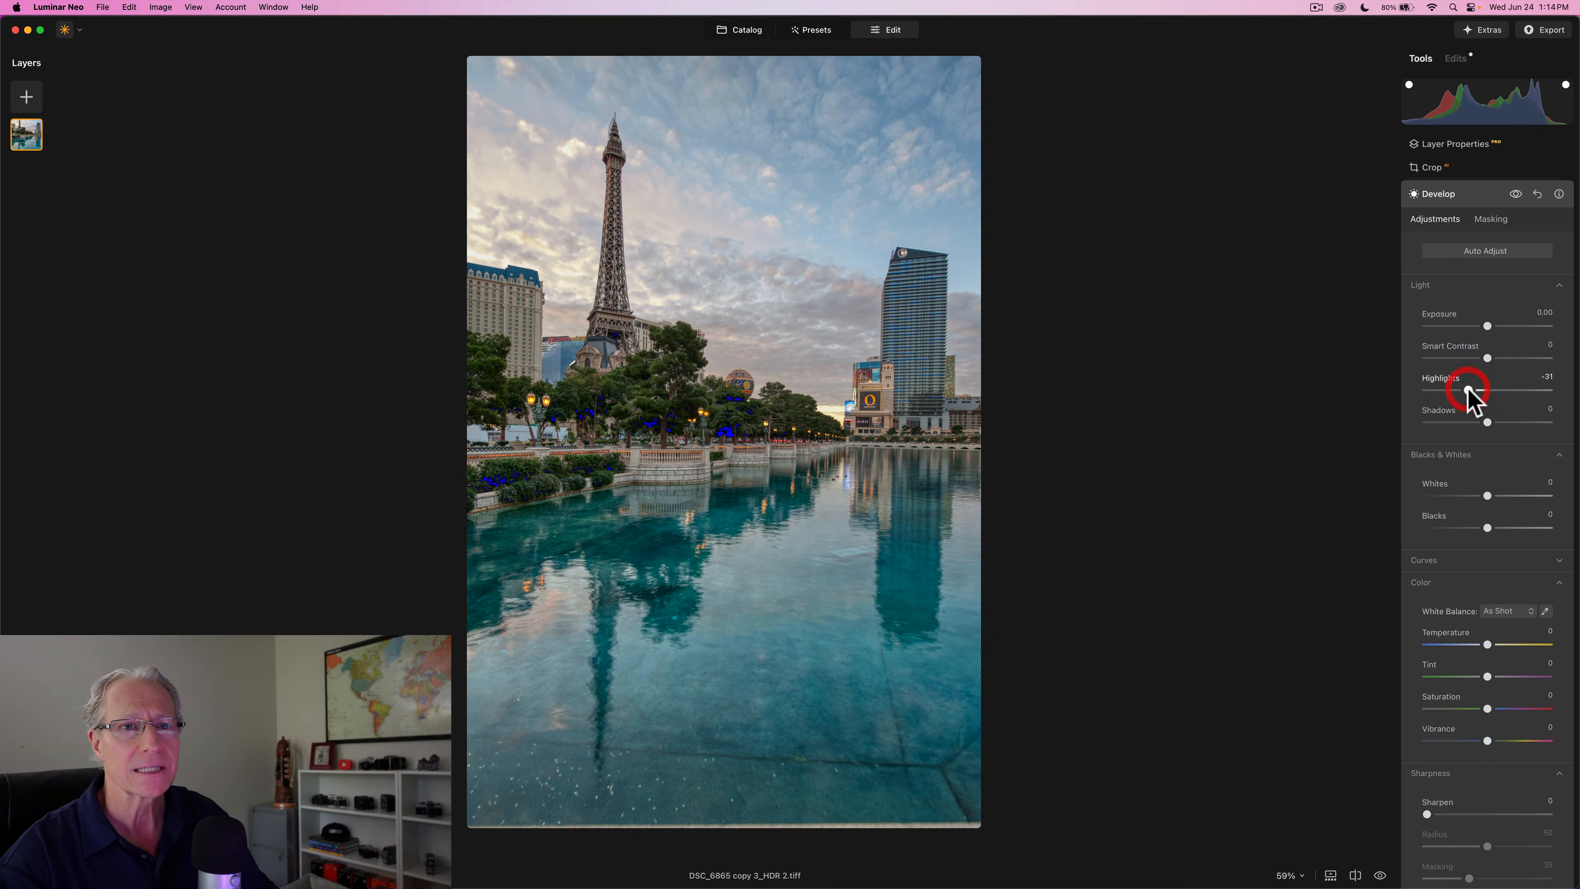
{"action": "left_click_drag", "start_coordinate": [1488, 496], "coordinate": [1506, 496]}
{"action": "left_click_drag", "start_coordinate": [1492, 358], "coordinate": [1477, 325]}
{"action": "left_click", "coordinate": [1476, 325]}
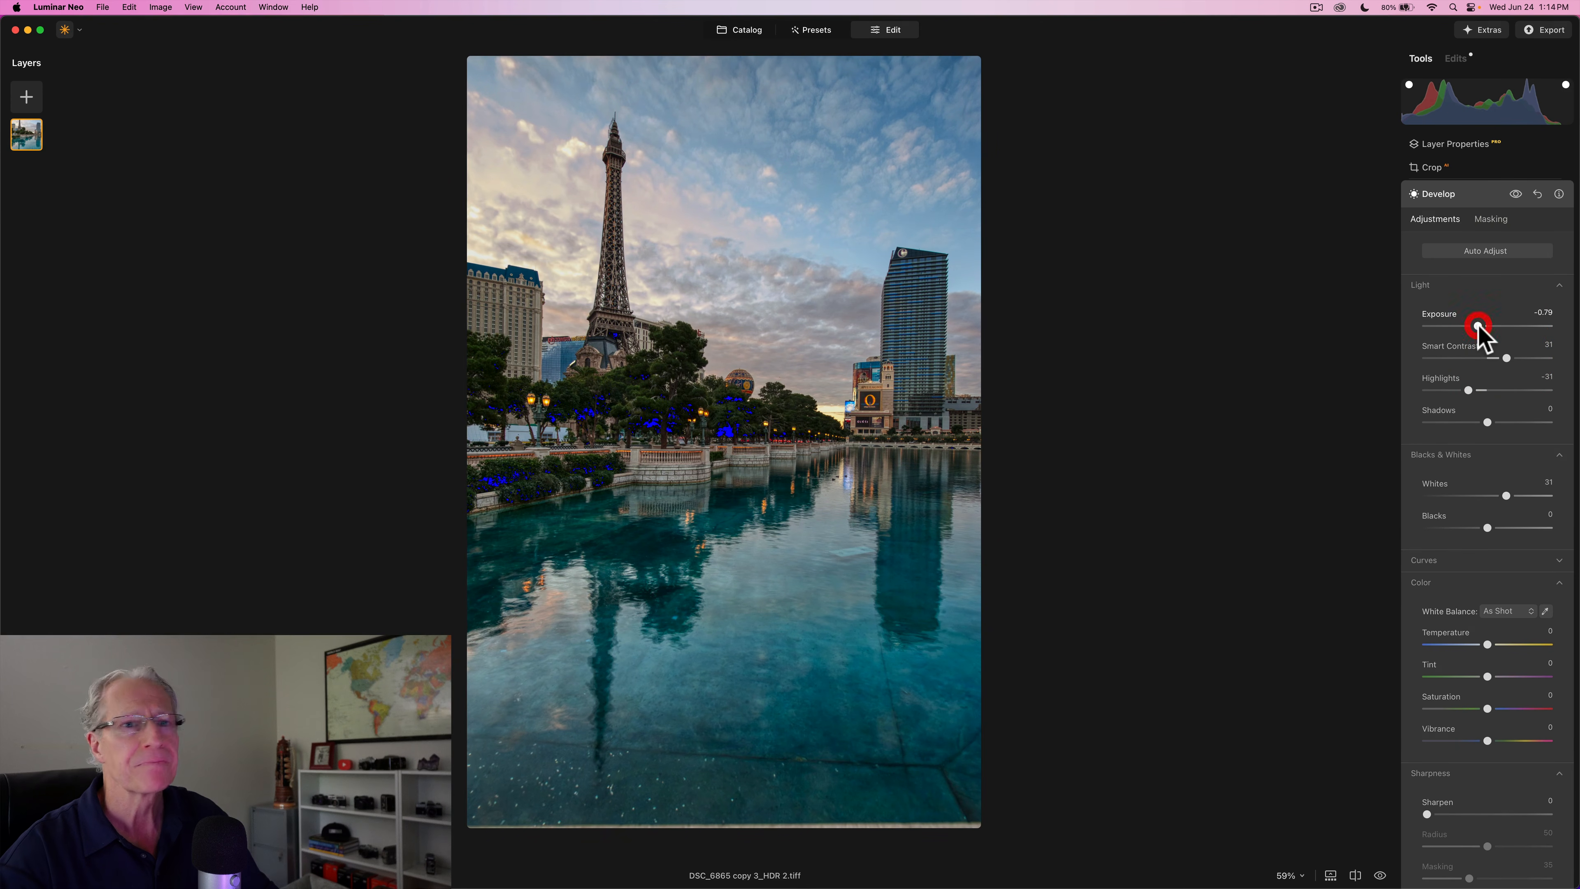
- Set Saturation to 18, Vibrance to 15, Tint to 11 and Temperature to 9, and compare before and after
{"action": "left_click_drag", "start_coordinate": [1486, 709], "coordinate": [1496, 740]}
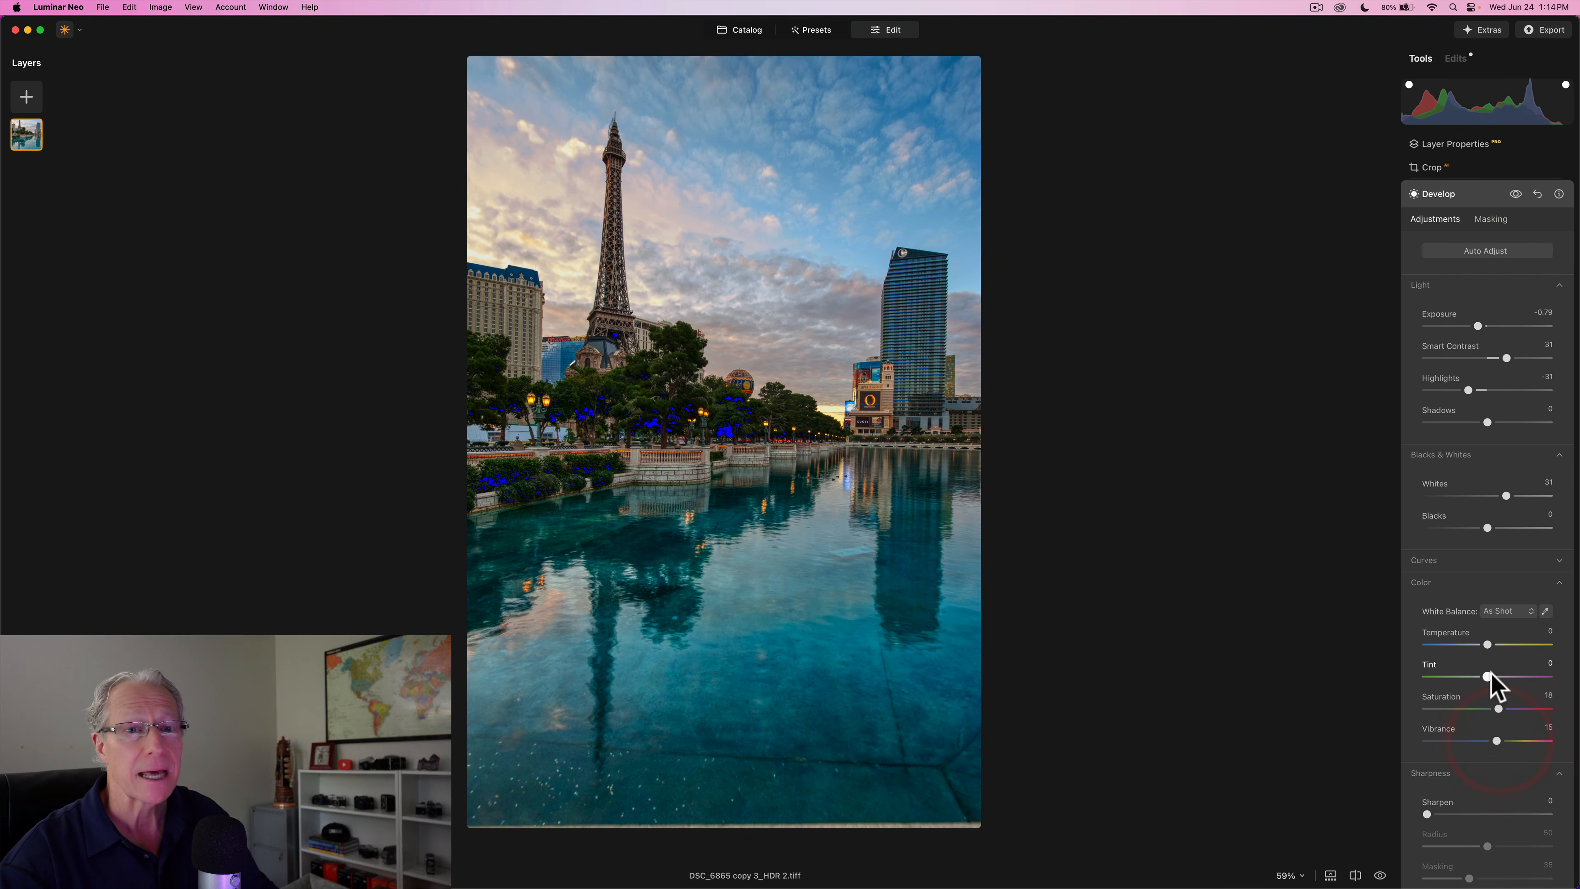
{"action": "left_click_drag", "start_coordinate": [1487, 676], "coordinate": [1494, 646]}
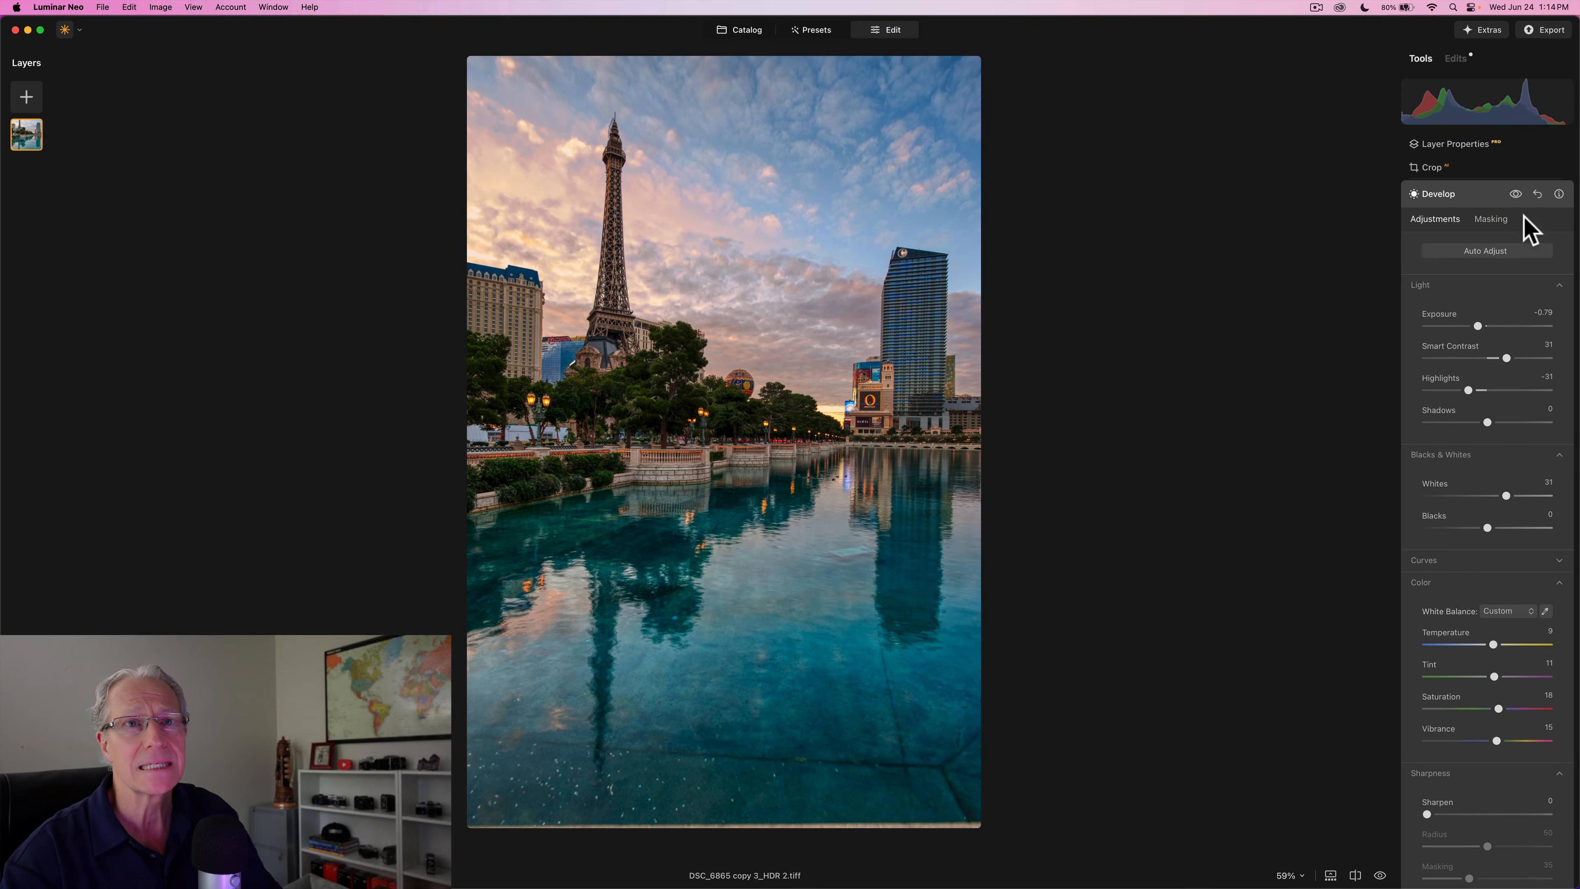
{"action": "left_click", "coordinate": [1516, 194]}
{"action": "left_click", "coordinate": [1515, 194]}
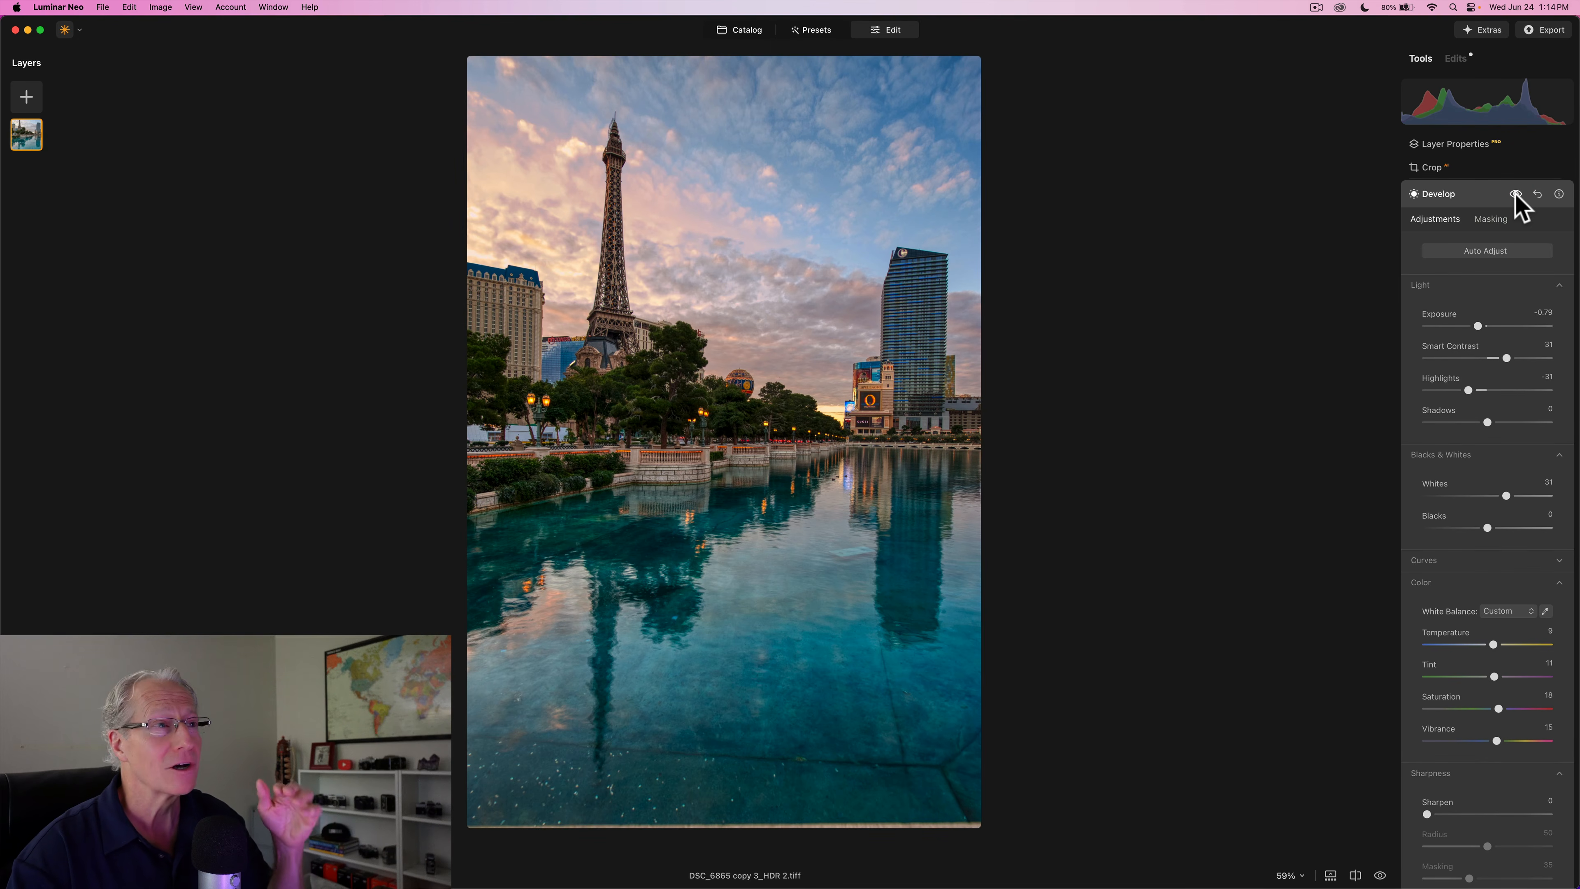
- Try raising Shadows to 42 with the clipping warnings shown, and reset the Shadows value
{"action": "key", "text": "j"}
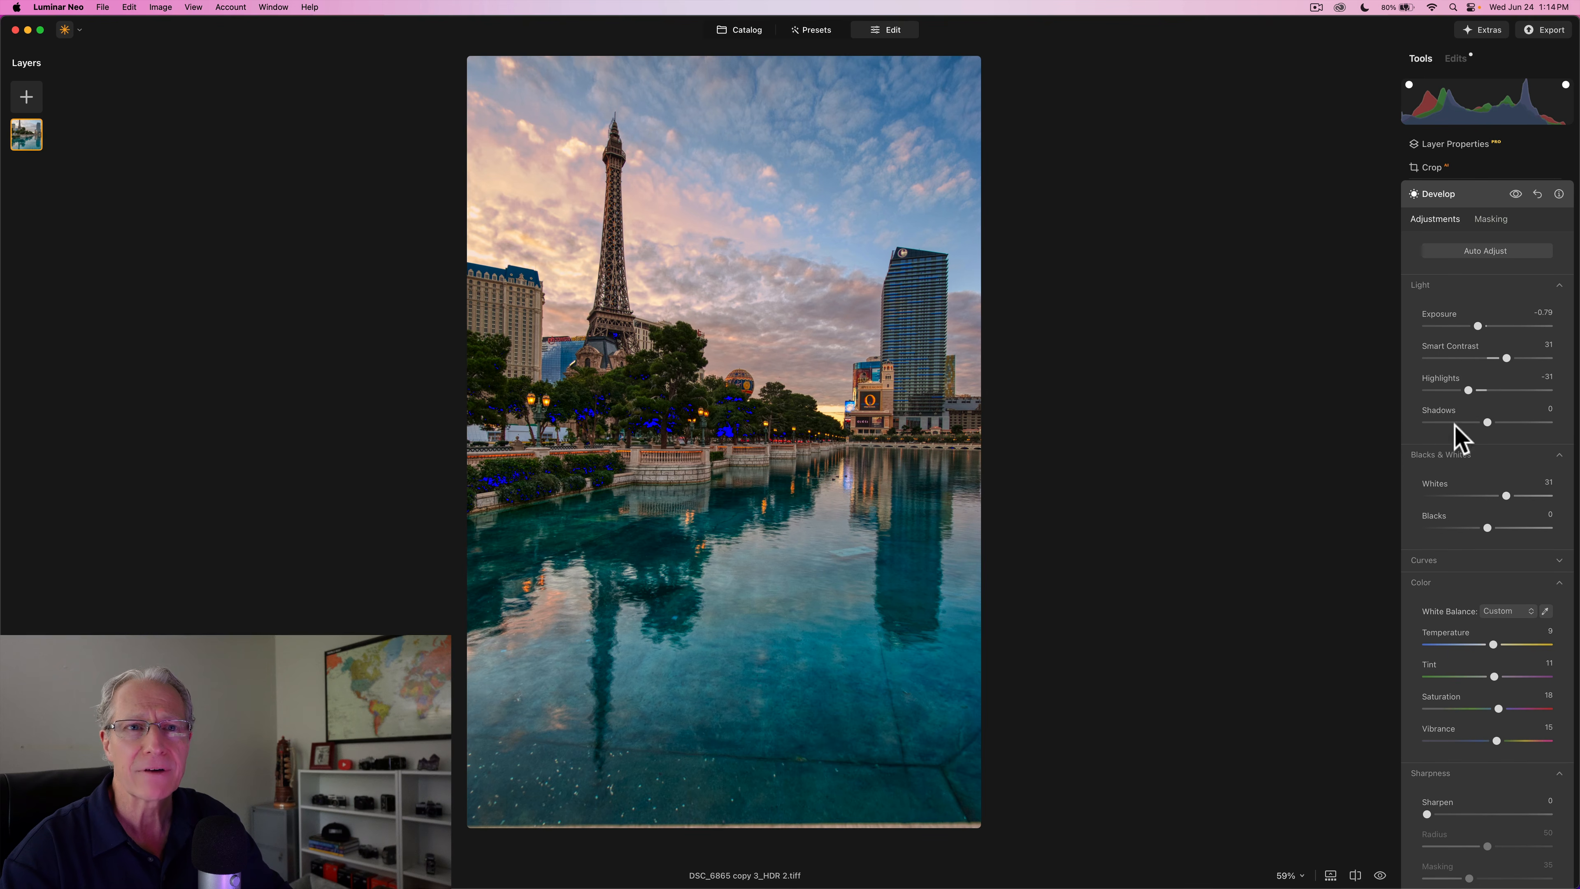
{"action": "left_click_drag", "start_coordinate": [1488, 423], "coordinate": [1515, 423]}
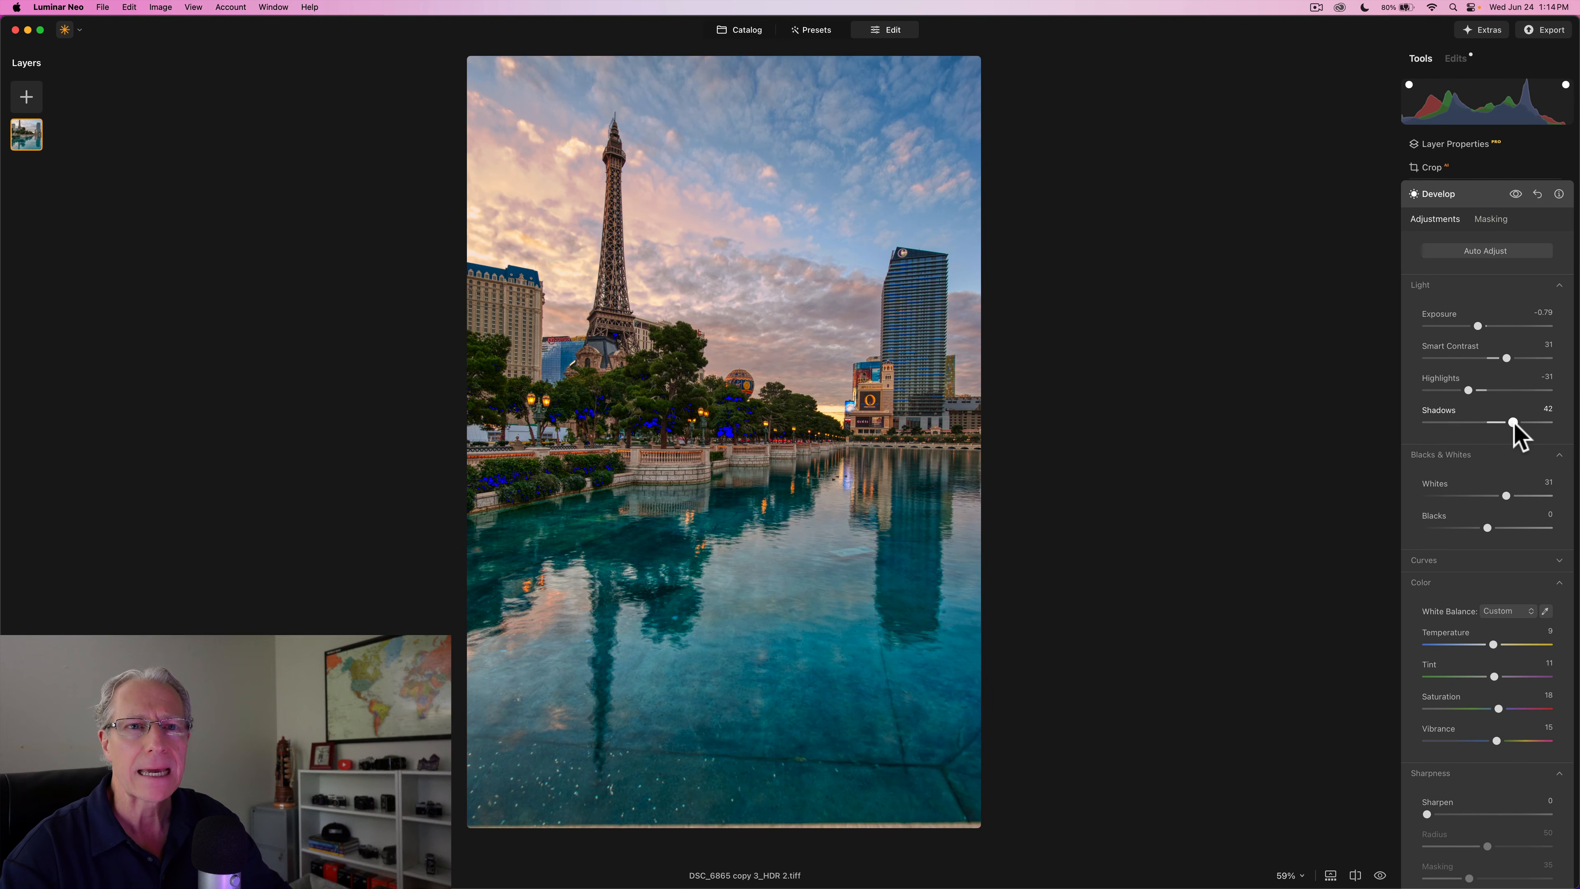
{"action": "double_click", "coordinate": [1515, 423]}
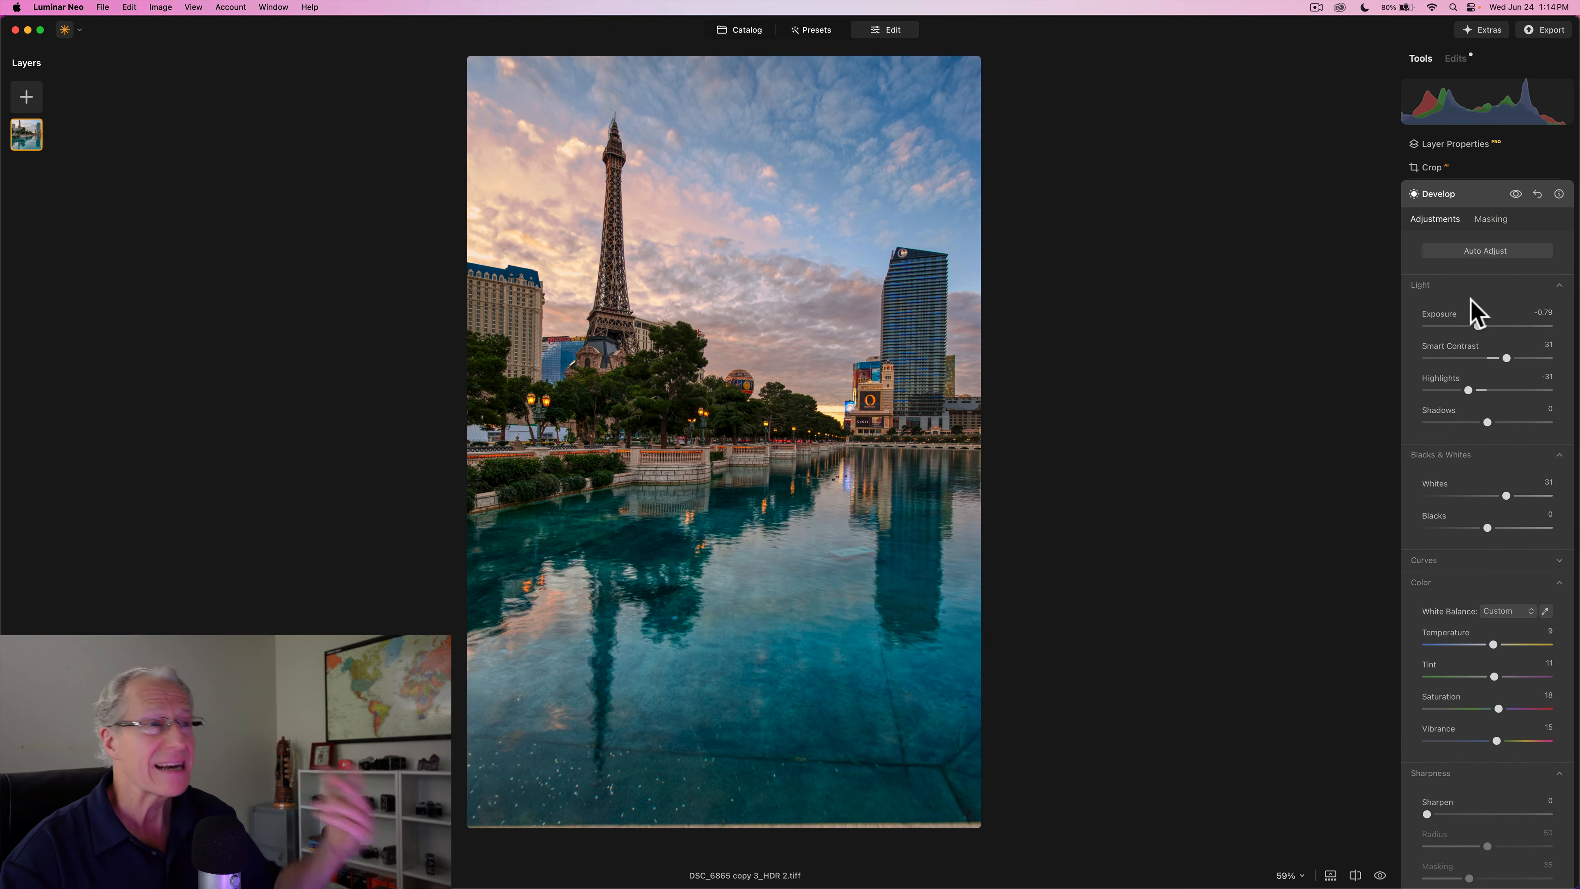
- Compare the HDR-merged photo with and without the Develop adjustments
{"action": "left_click", "coordinate": [1514, 192]}
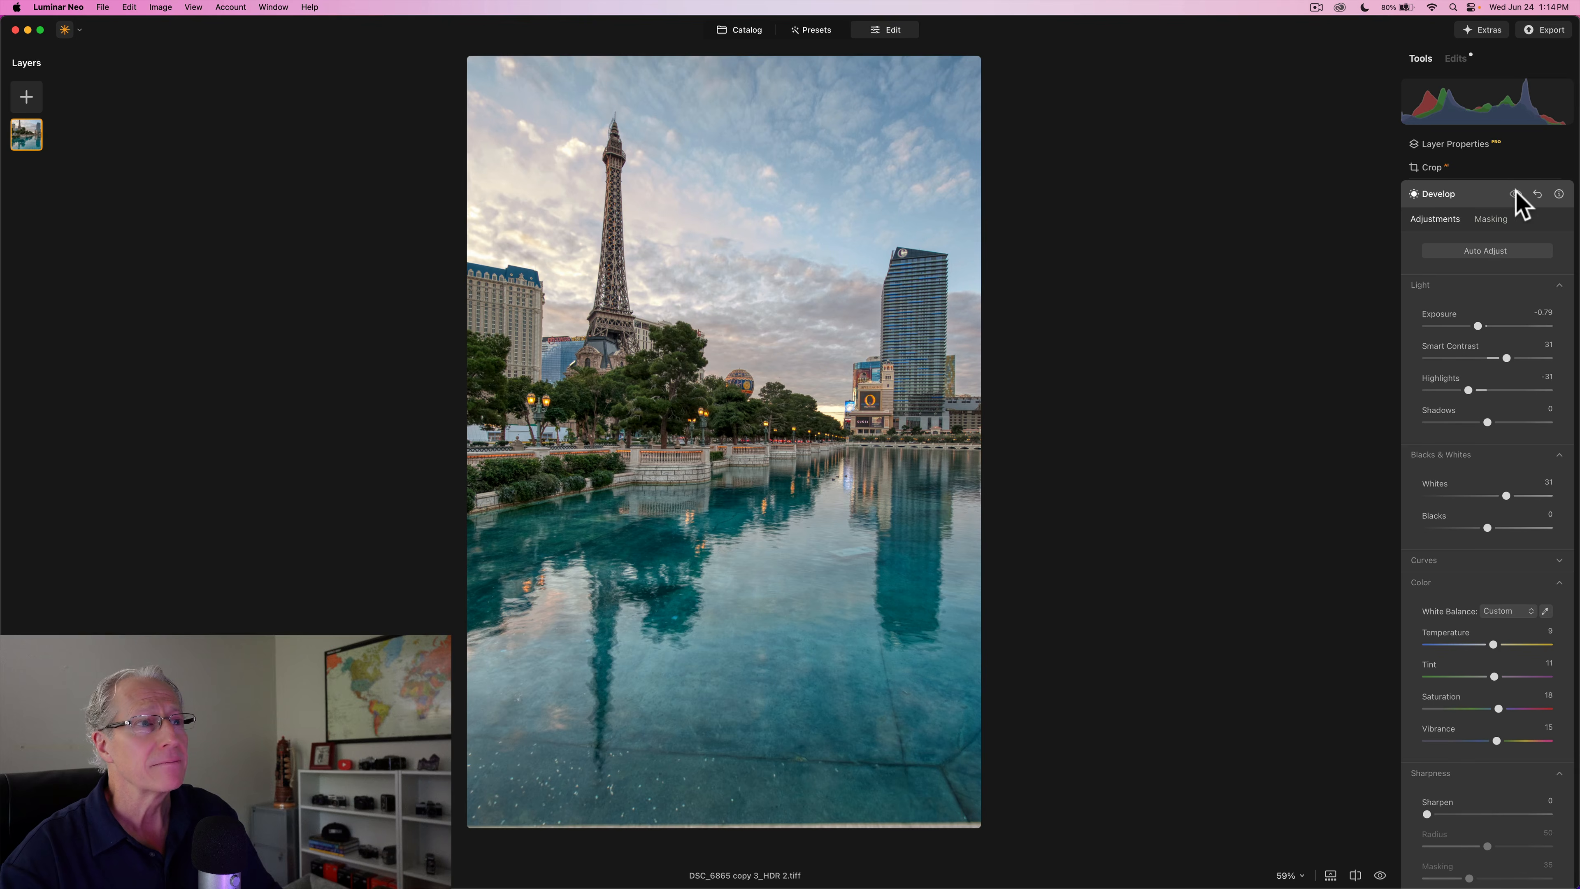
{"action": "left_click", "coordinate": [1514, 193]}
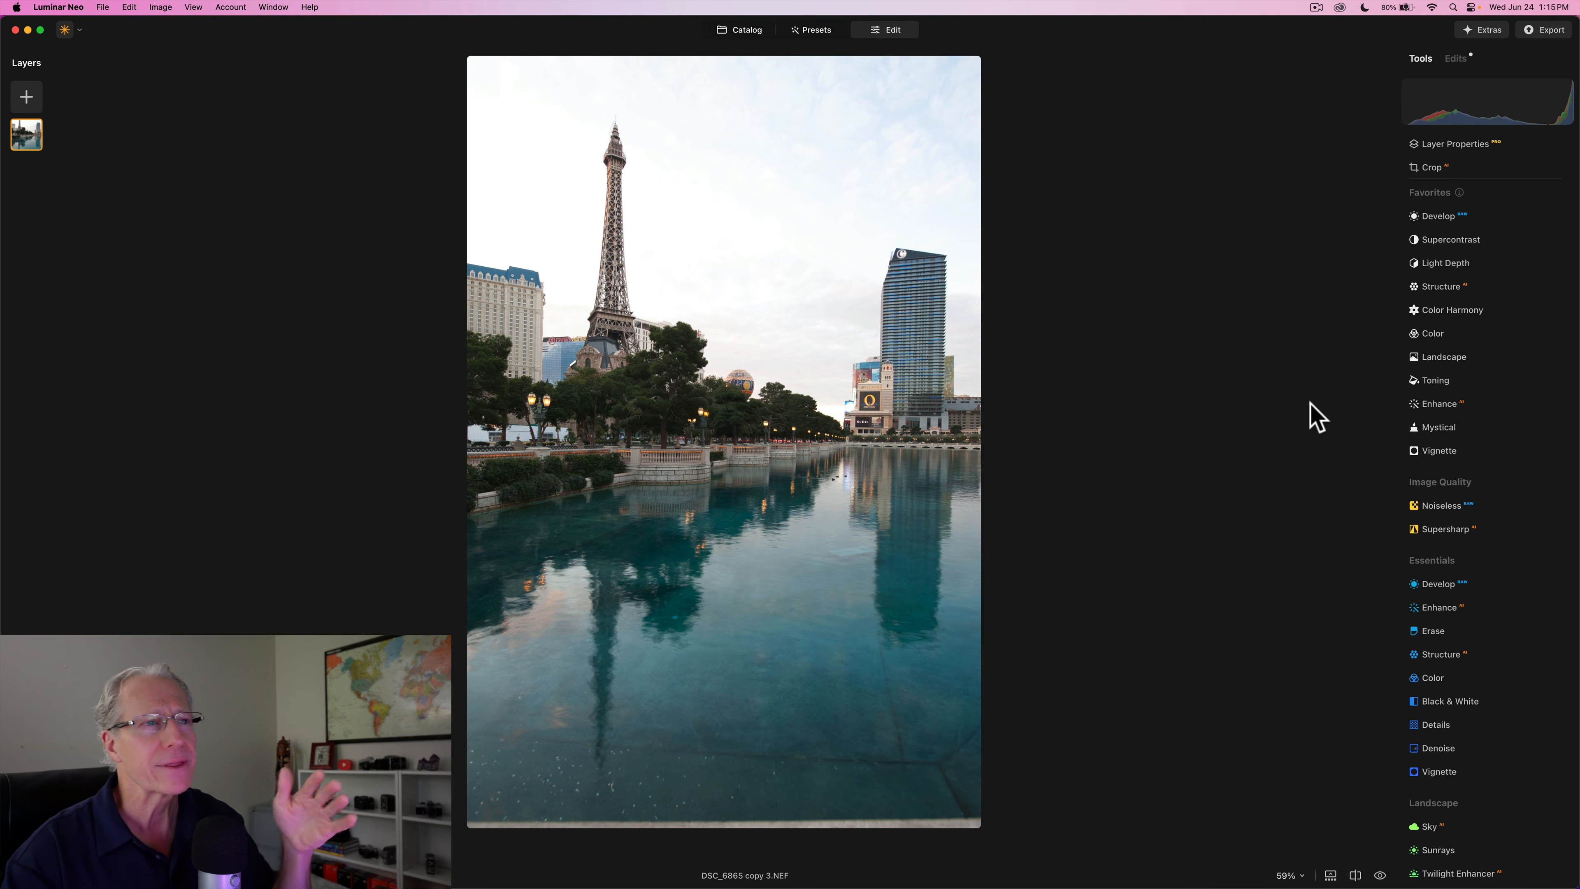
- Open the Sky replacement tool and show the Custom sky collection
{"action": "scroll", "coordinate": [1465, 582], "scroll_direction": "down", "scroll_amount": 5}
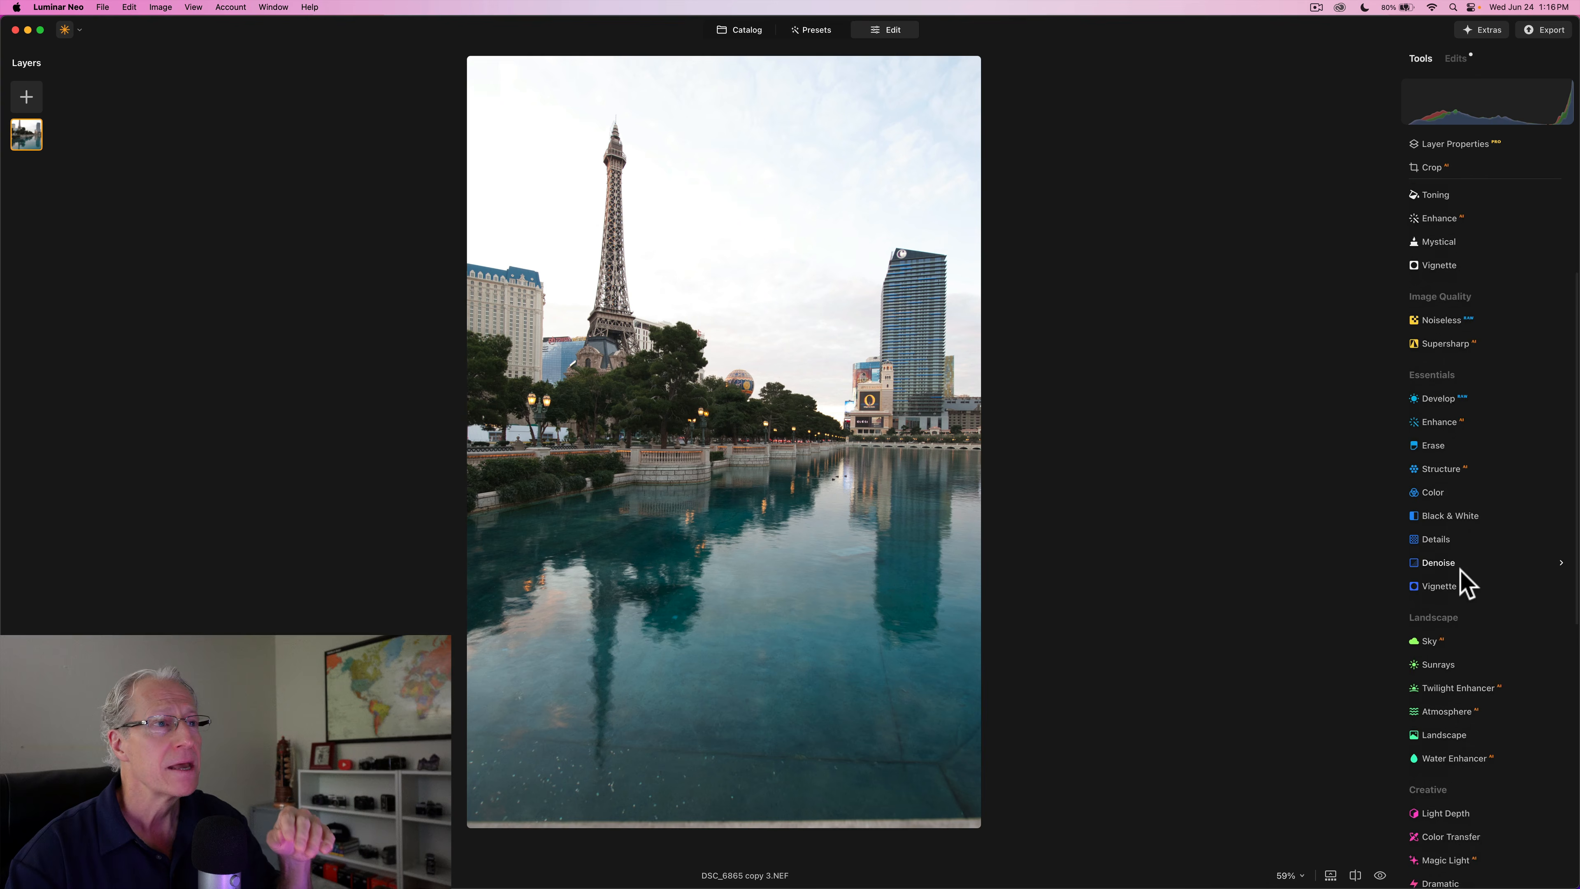
{"action": "scroll", "coordinate": [1465, 582], "scroll_direction": "down", "scroll_amount": 4}
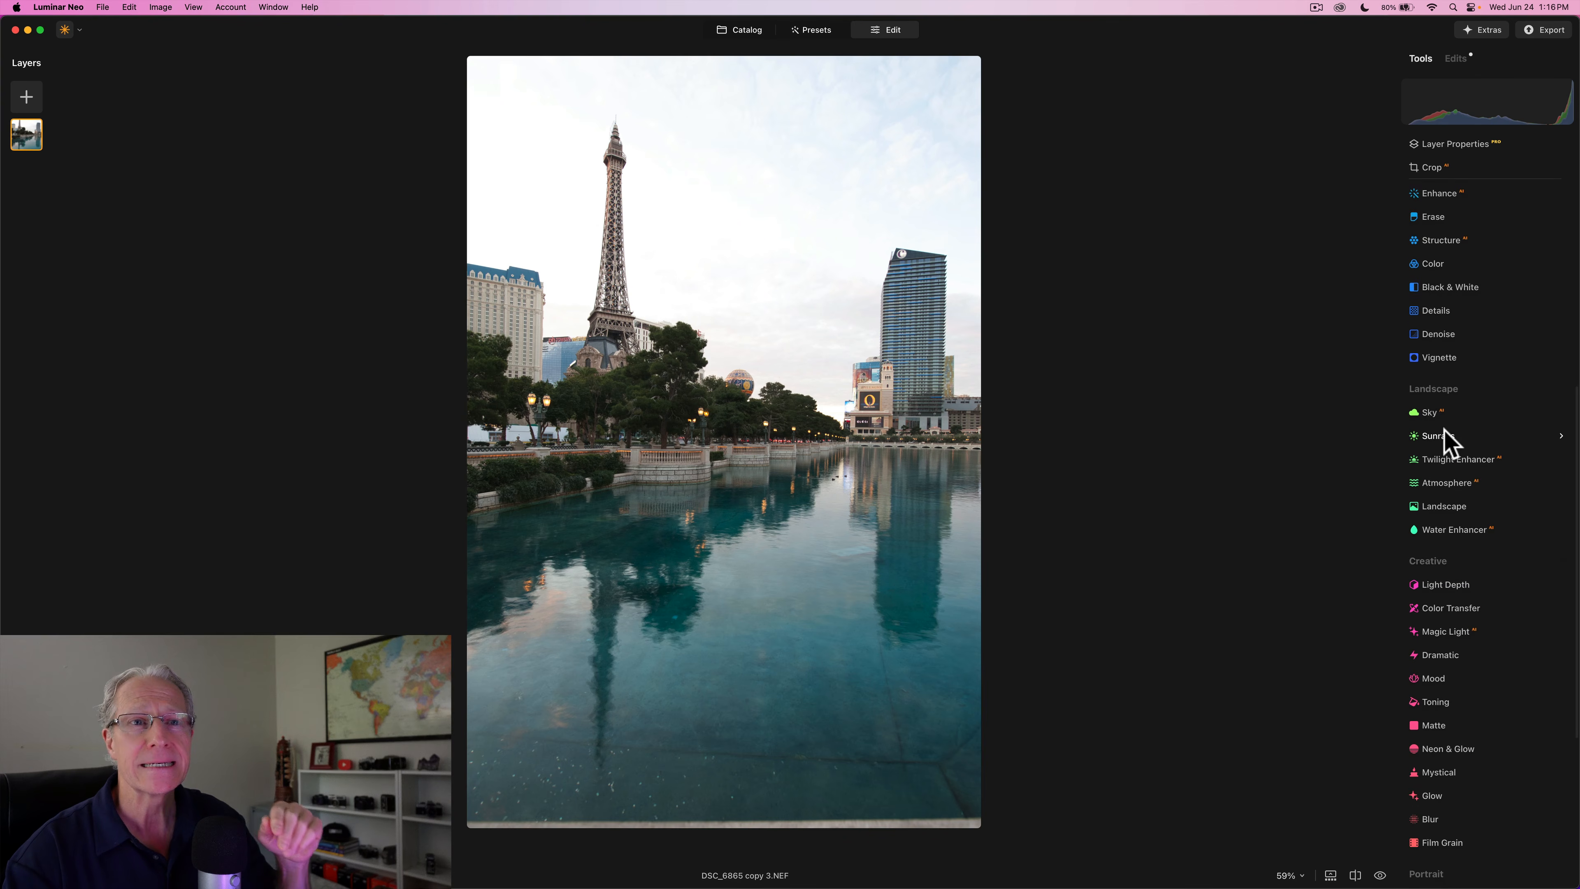
{"action": "left_click", "coordinate": [1431, 412]}
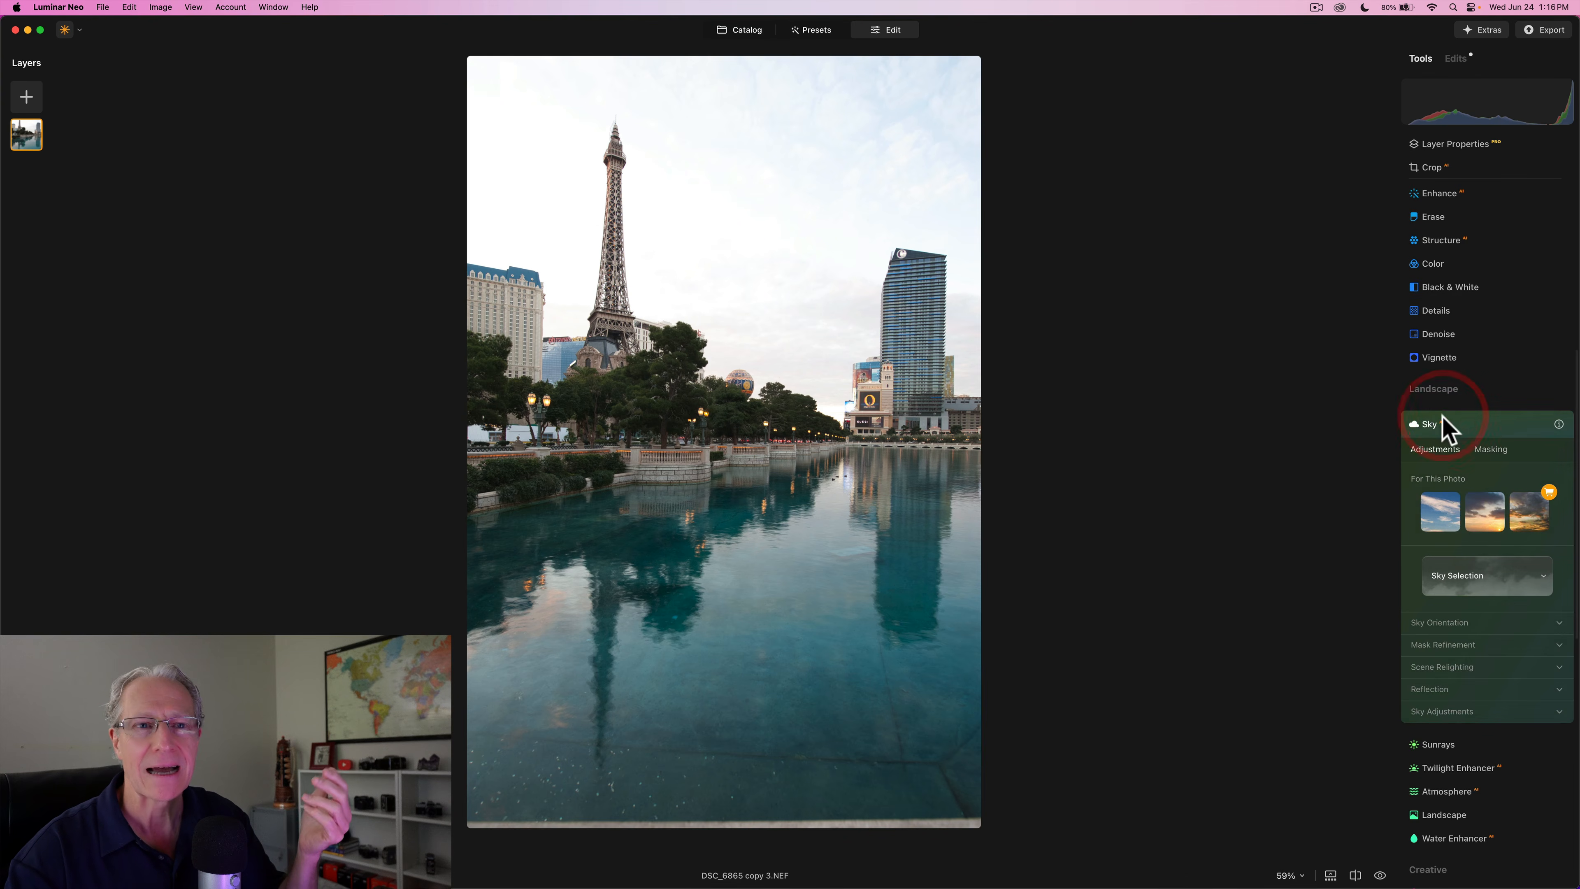
{"action": "scroll", "coordinate": [1449, 436], "scroll_direction": "down", "scroll_amount": 2}
{"action": "left_click", "coordinate": [1465, 490]}
{"action": "scroll", "coordinate": [1467, 498], "scroll_direction": "down", "scroll_amount": 1}
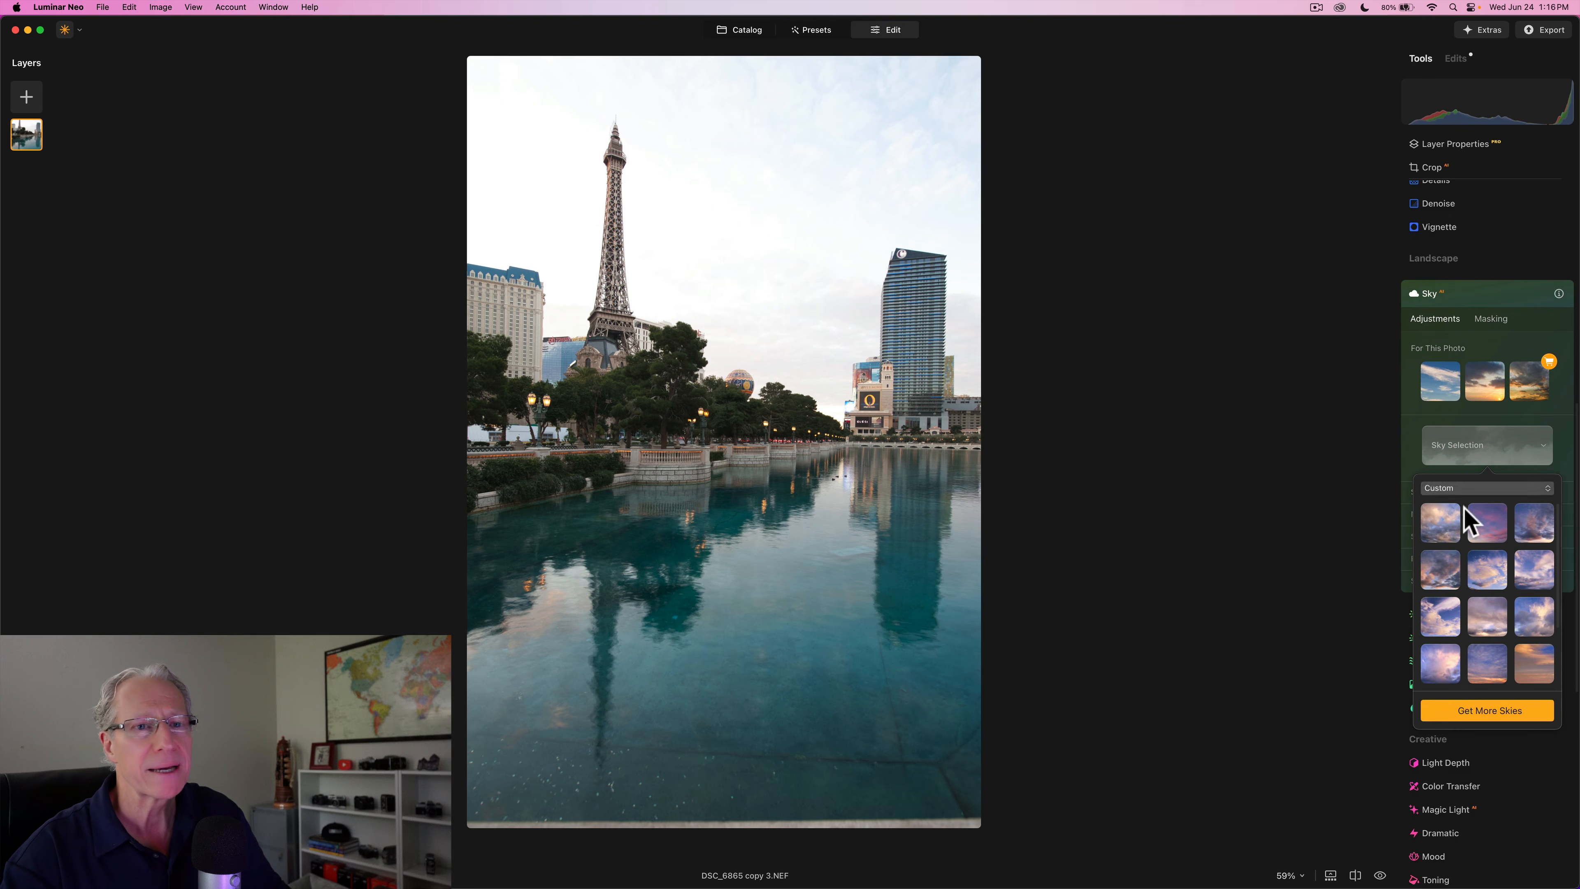
- Try several dramatic replacement skies from the Custom collection, including Drama-Sky-14, Drama-Sky-7, Drama-Sky-4 and Drama-Sky-3
{"action": "left_click", "coordinate": [1448, 539]}
{"action": "scroll", "coordinate": [1450, 541], "scroll_direction": "down", "scroll_amount": 1}
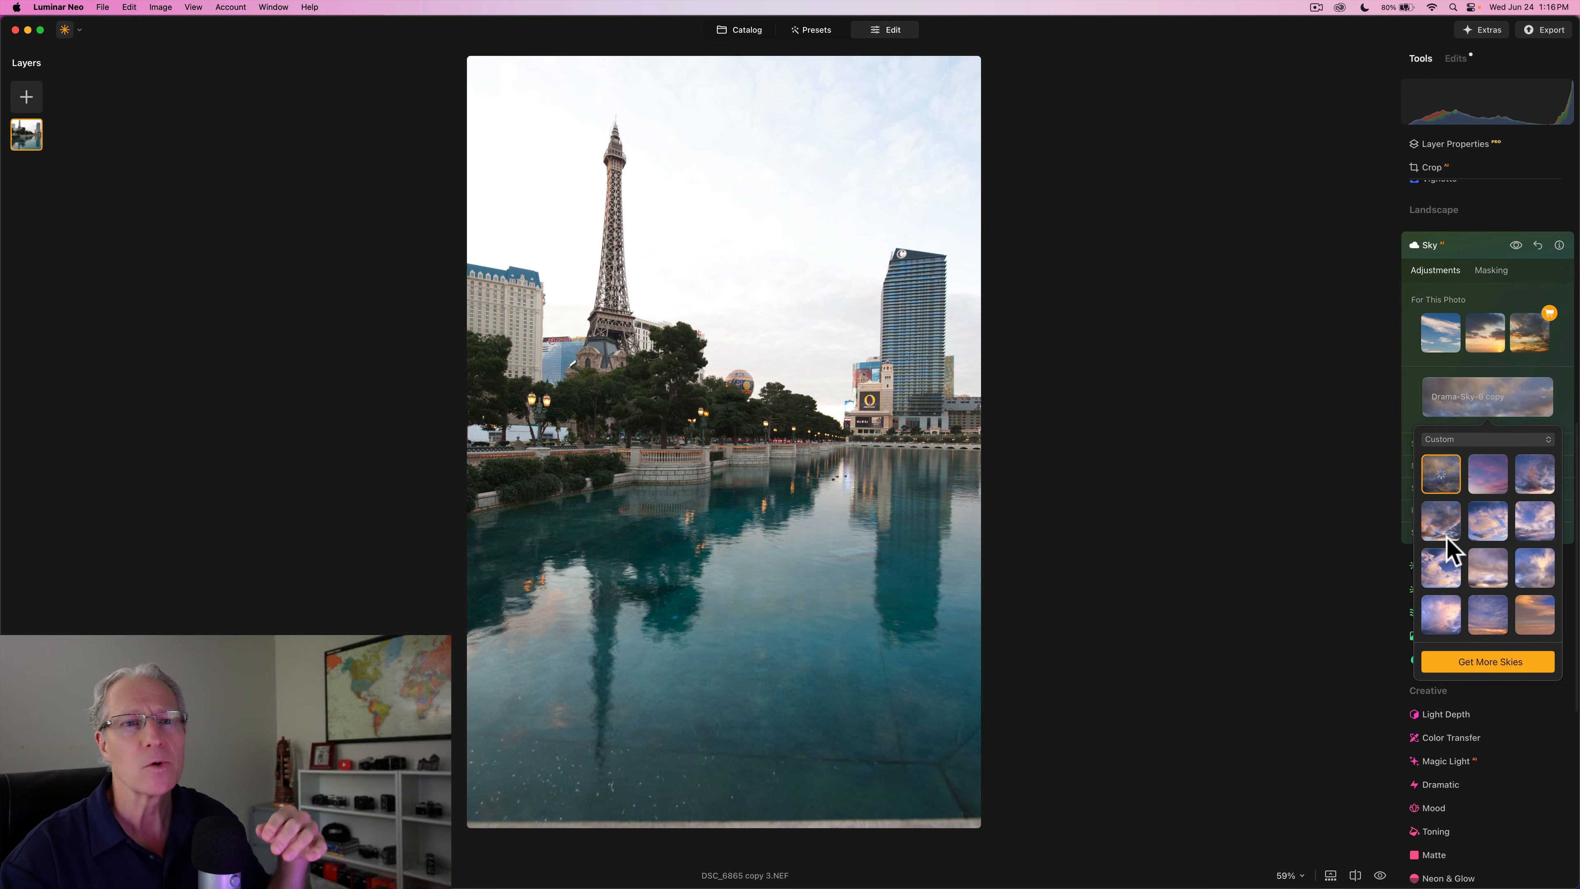
{"action": "left_click", "coordinate": [1485, 485]}
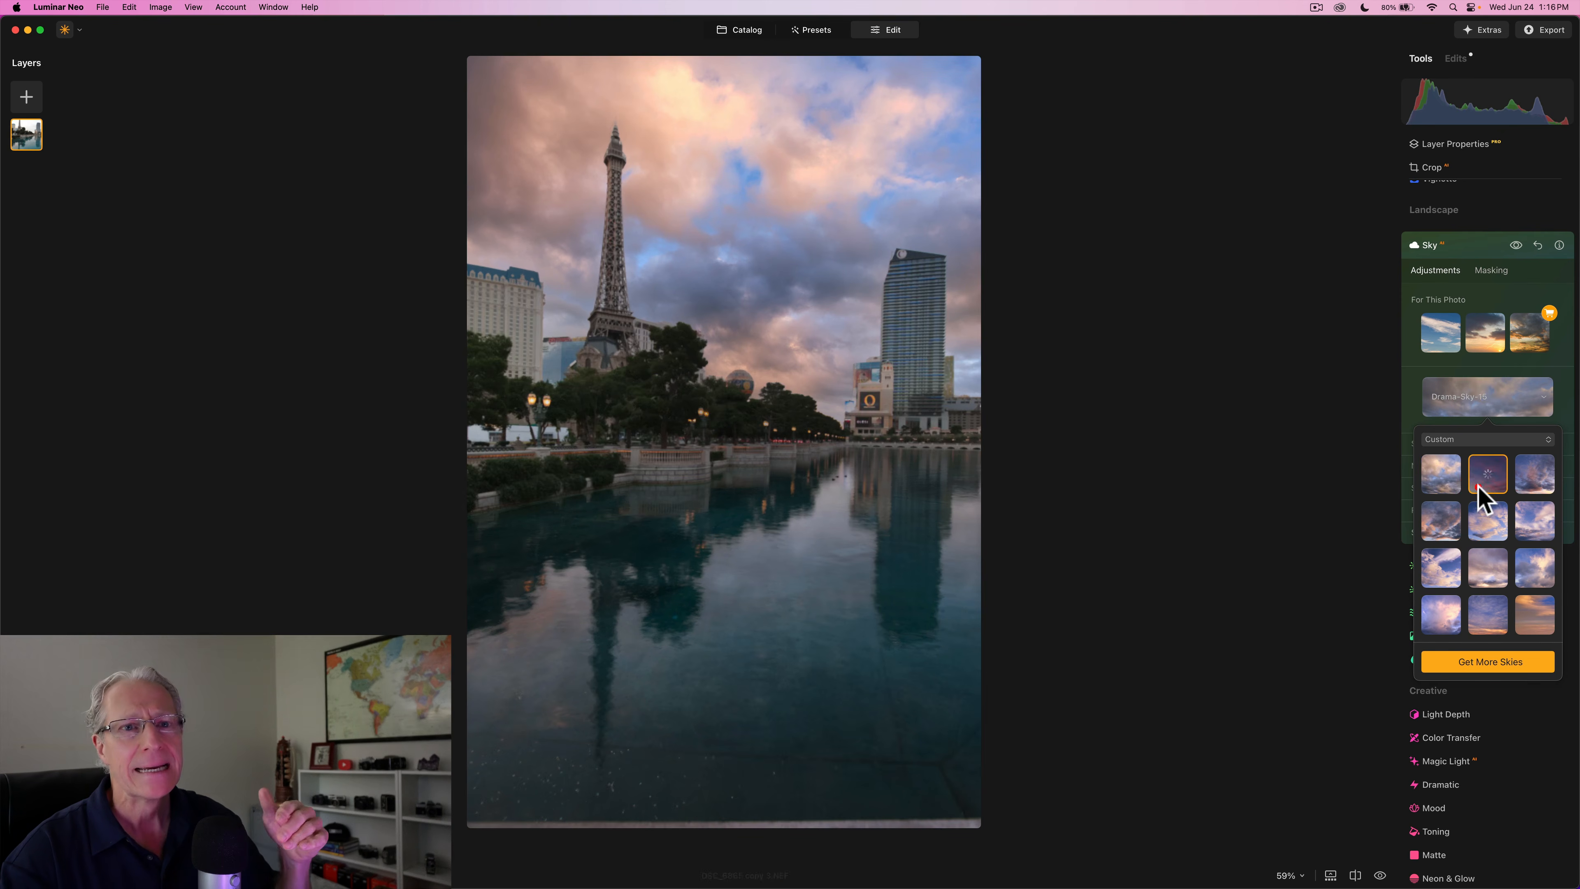
{"action": "left_click", "coordinate": [1544, 489]}
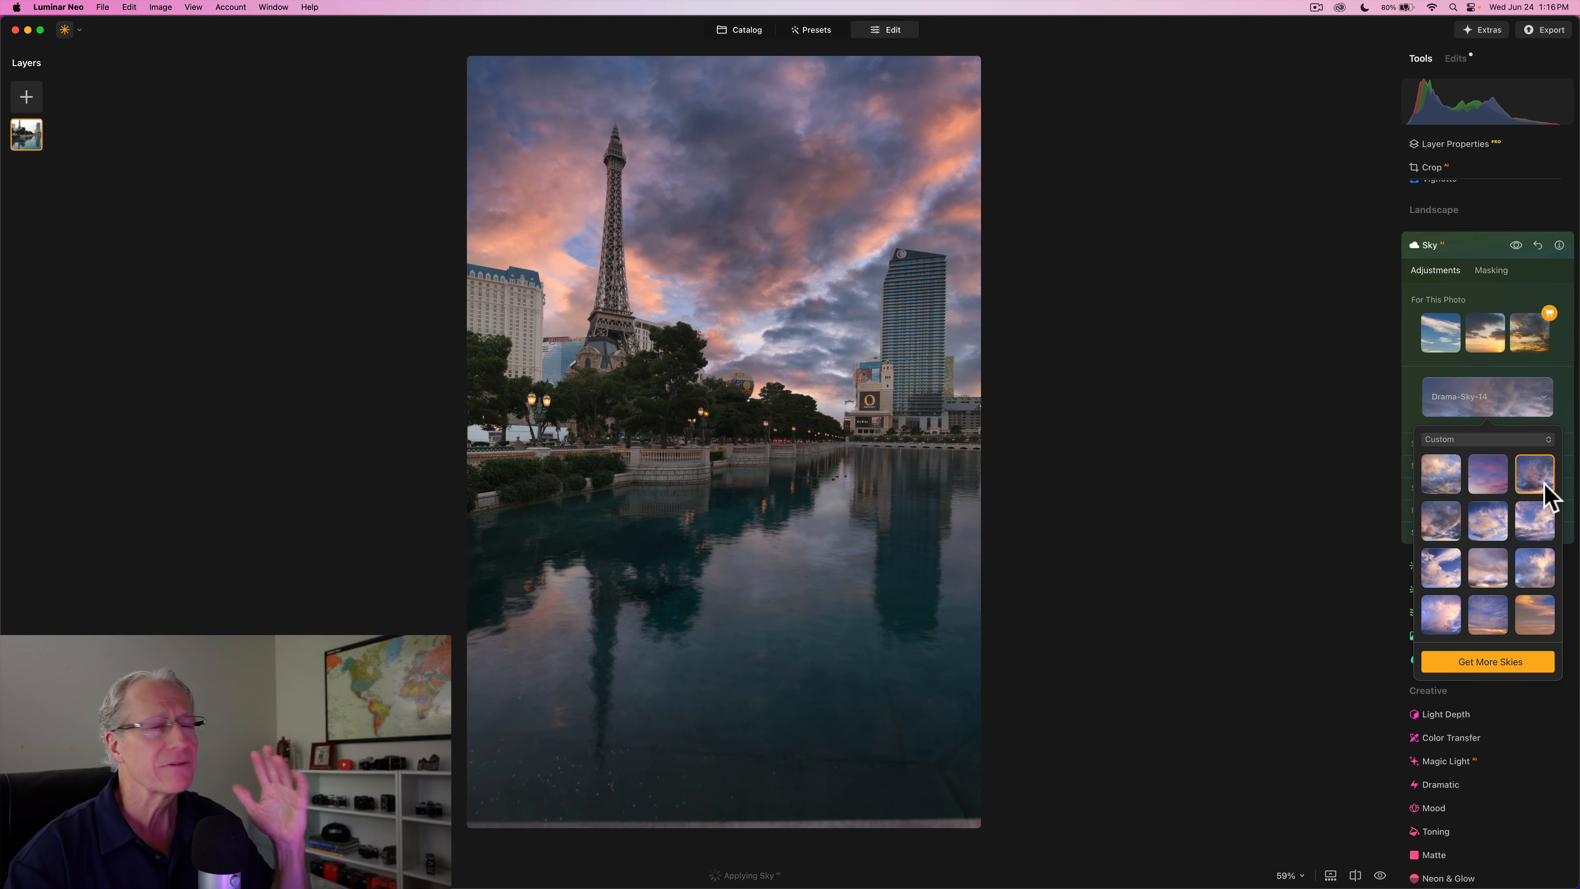
{"action": "left_click", "coordinate": [1439, 536]}
{"action": "scroll", "coordinate": [1440, 545], "scroll_direction": "down", "scroll_amount": 2}
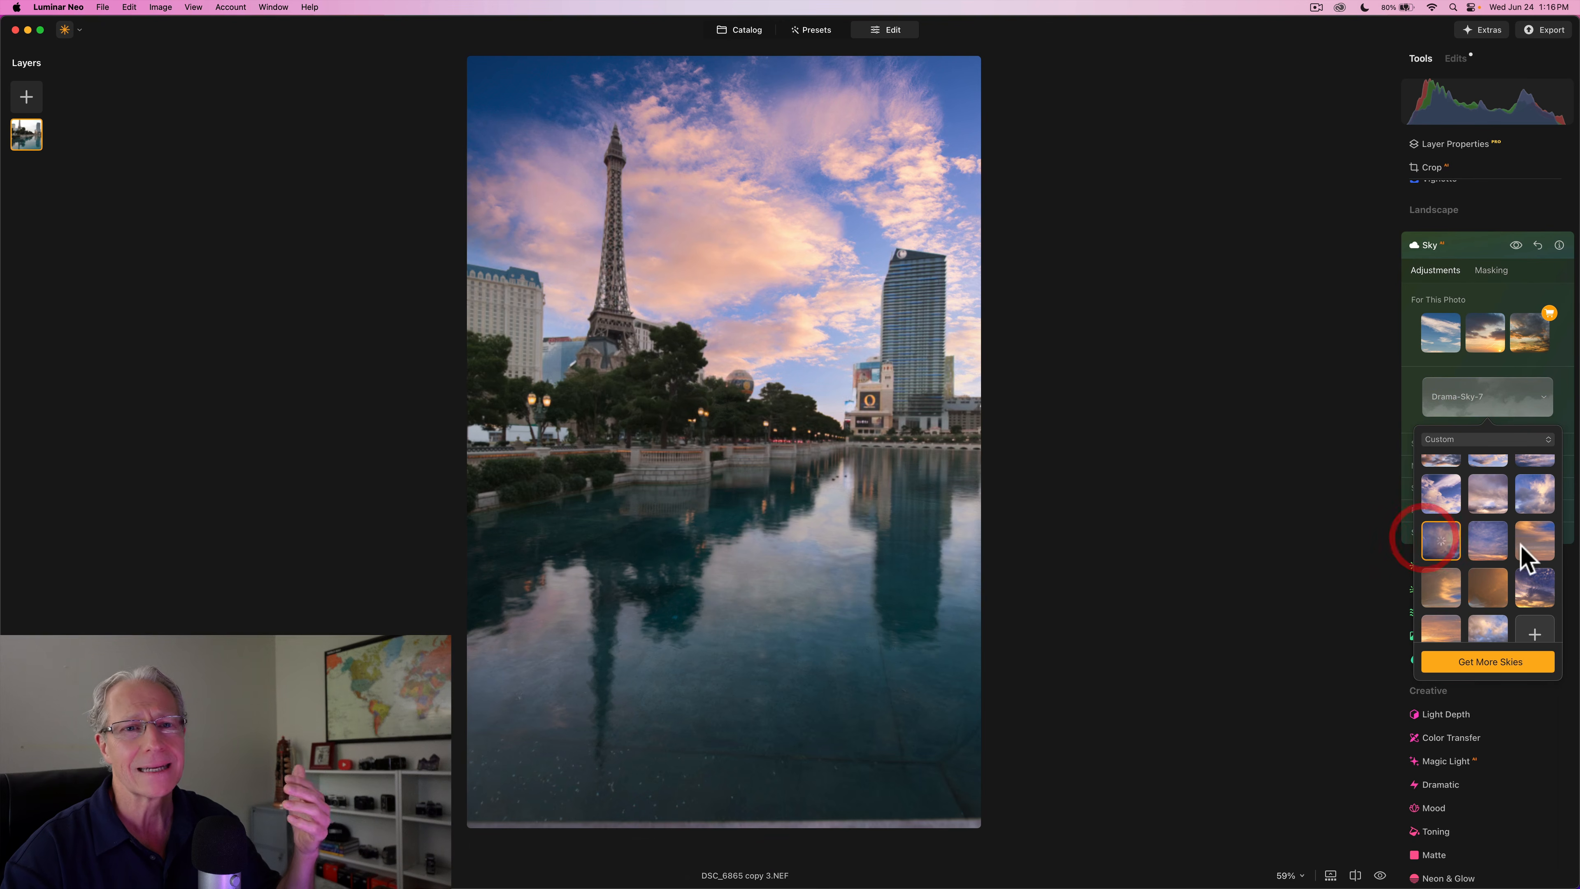
{"action": "left_click", "coordinate": [1532, 551]}
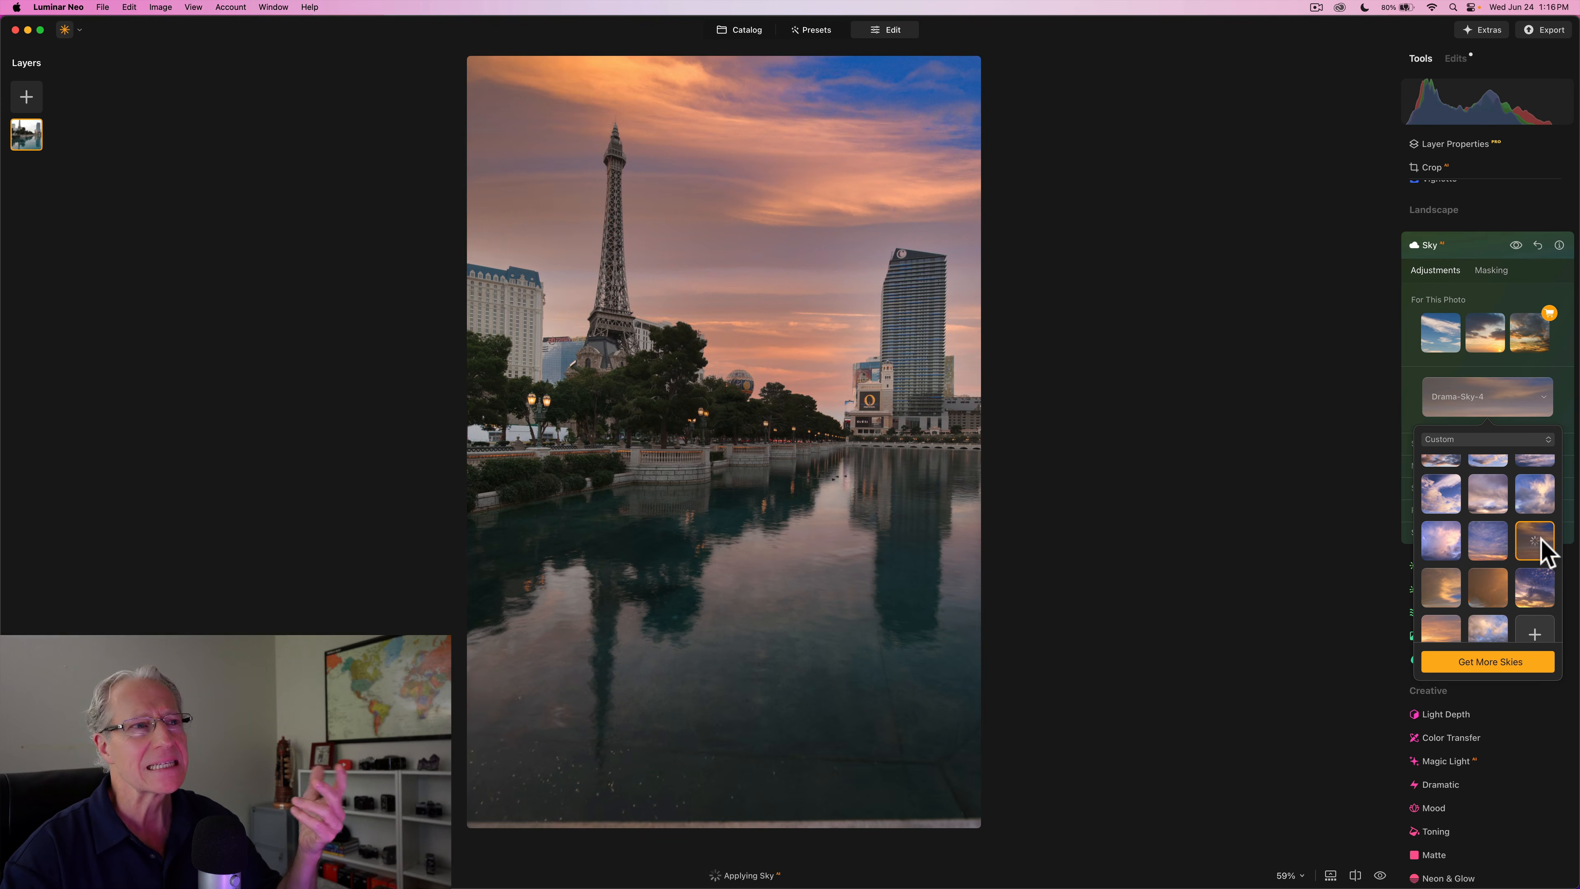
{"action": "left_click", "coordinate": [1452, 594]}
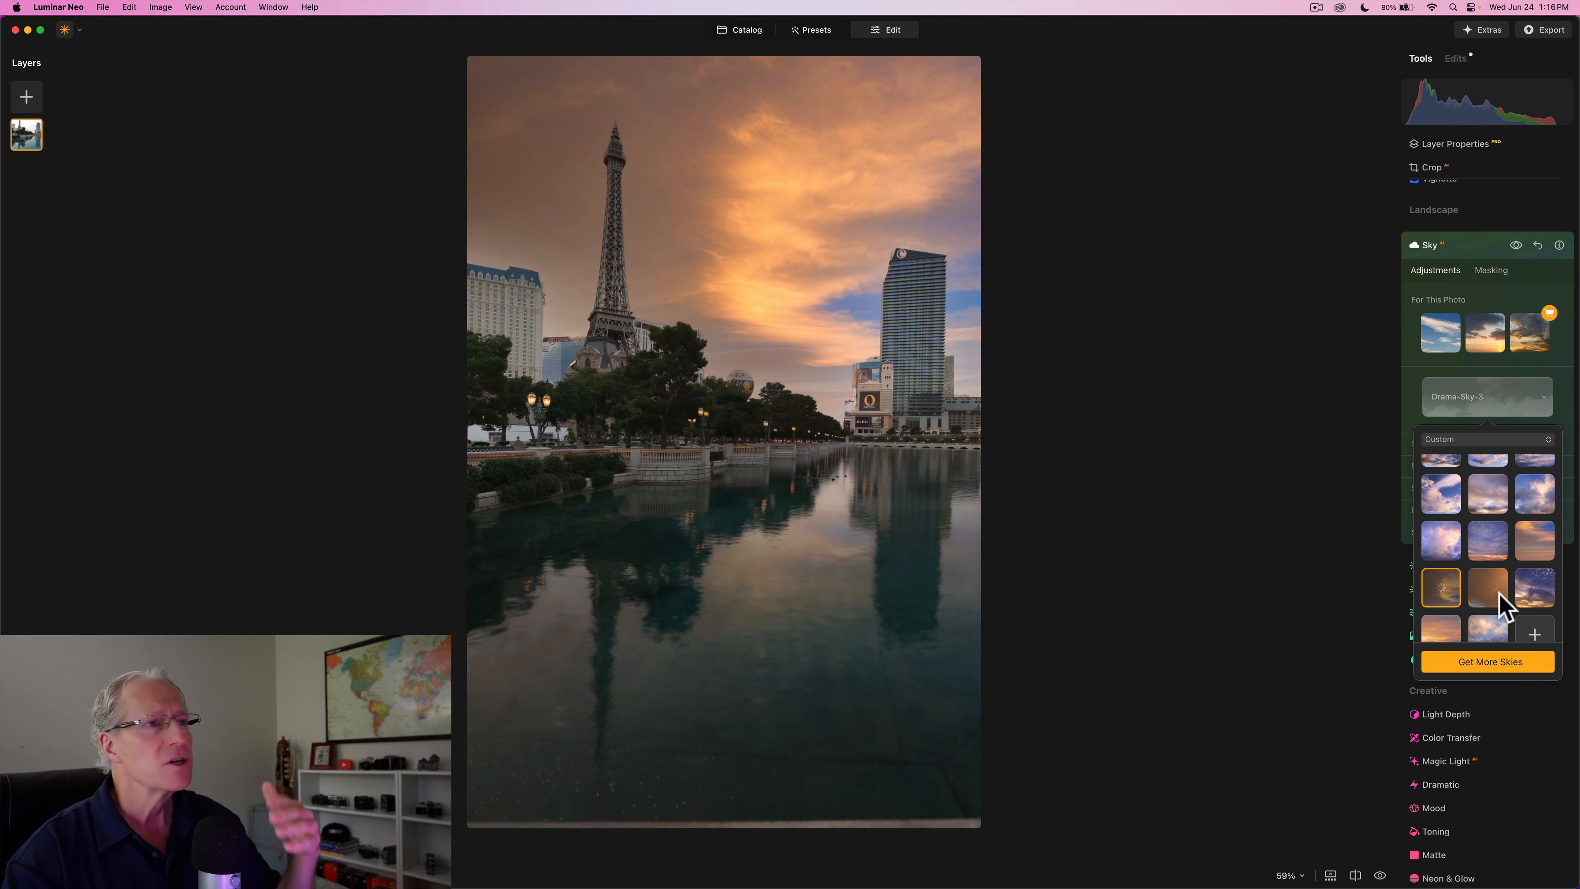
{"action": "left_click", "coordinate": [1497, 598]}
{"action": "left_click", "coordinate": [1532, 597]}
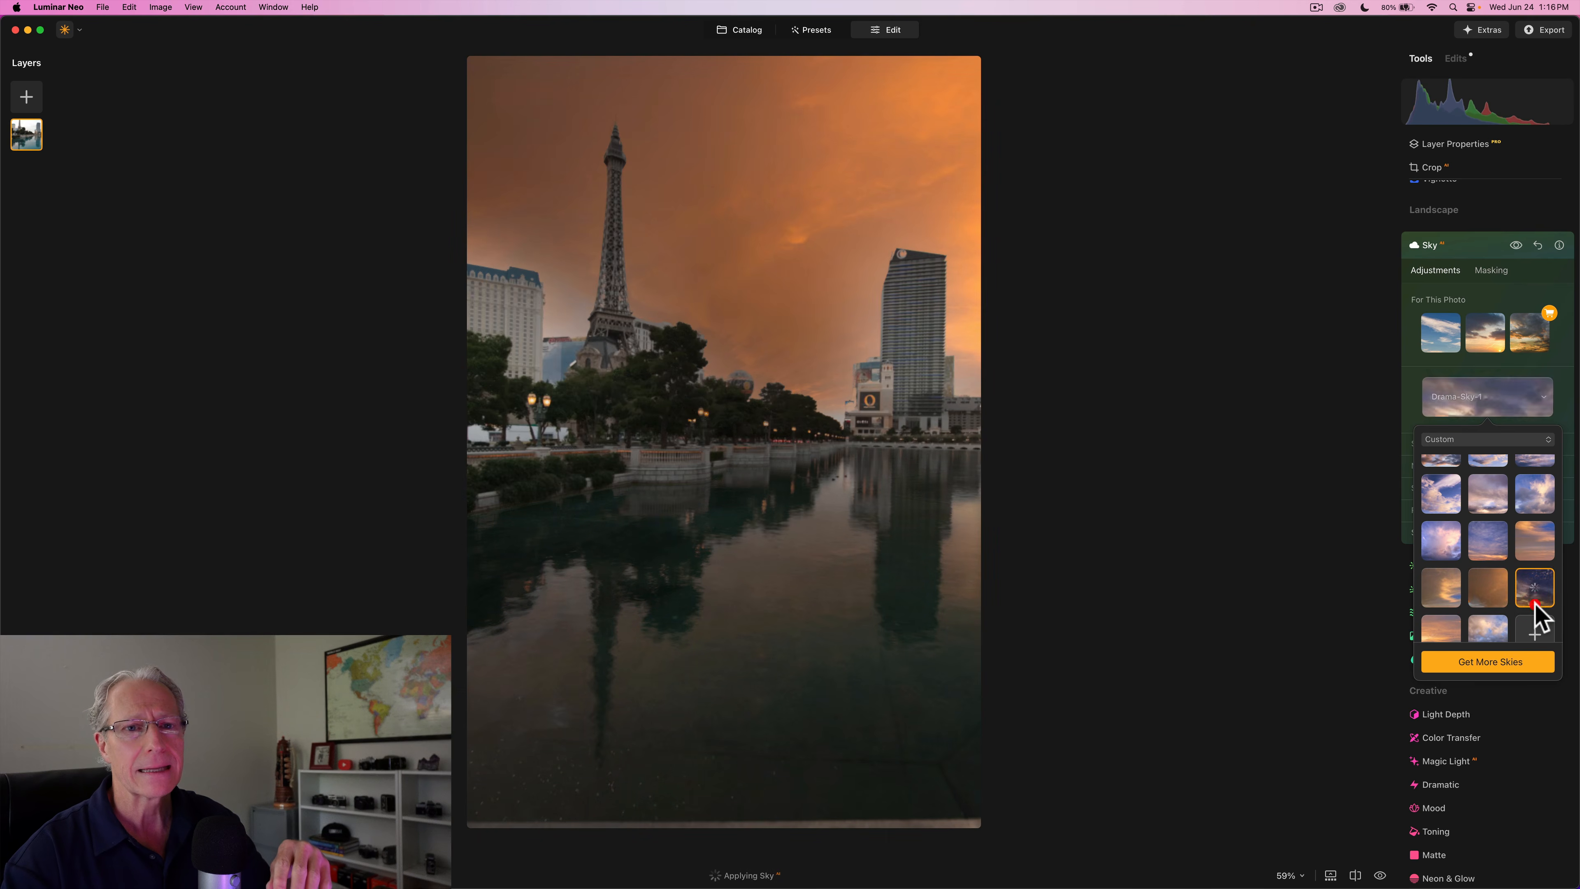
- Replace the sky with the soft orange sunset from the last row of the Custom collection, and compare the photo with and without it
{"action": "left_click", "coordinate": [1439, 632]}
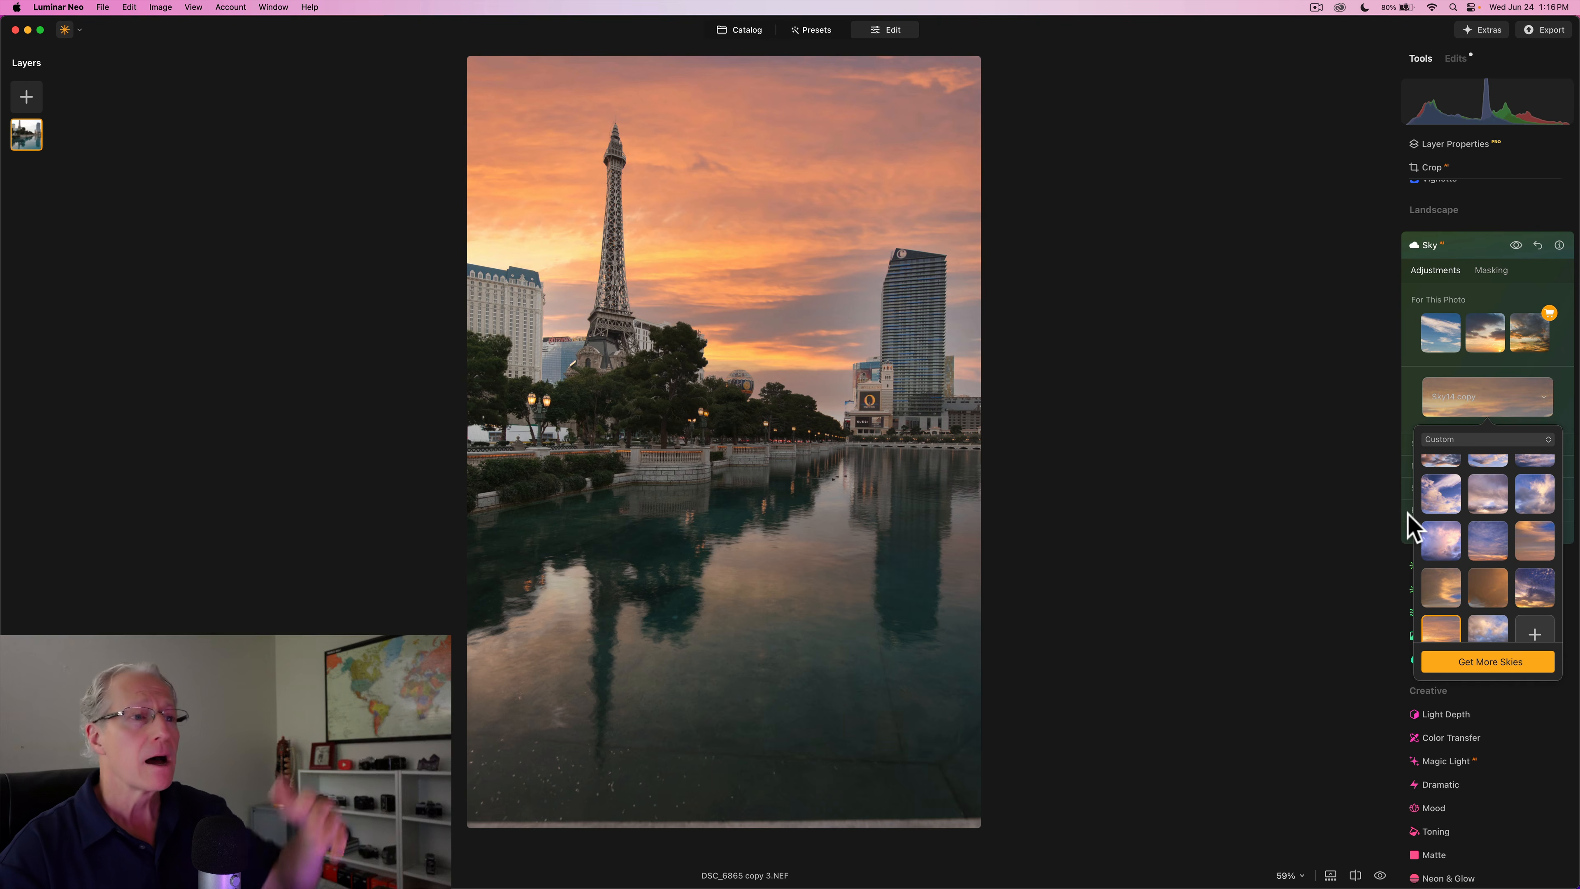
{"action": "left_click", "coordinate": [1499, 404]}
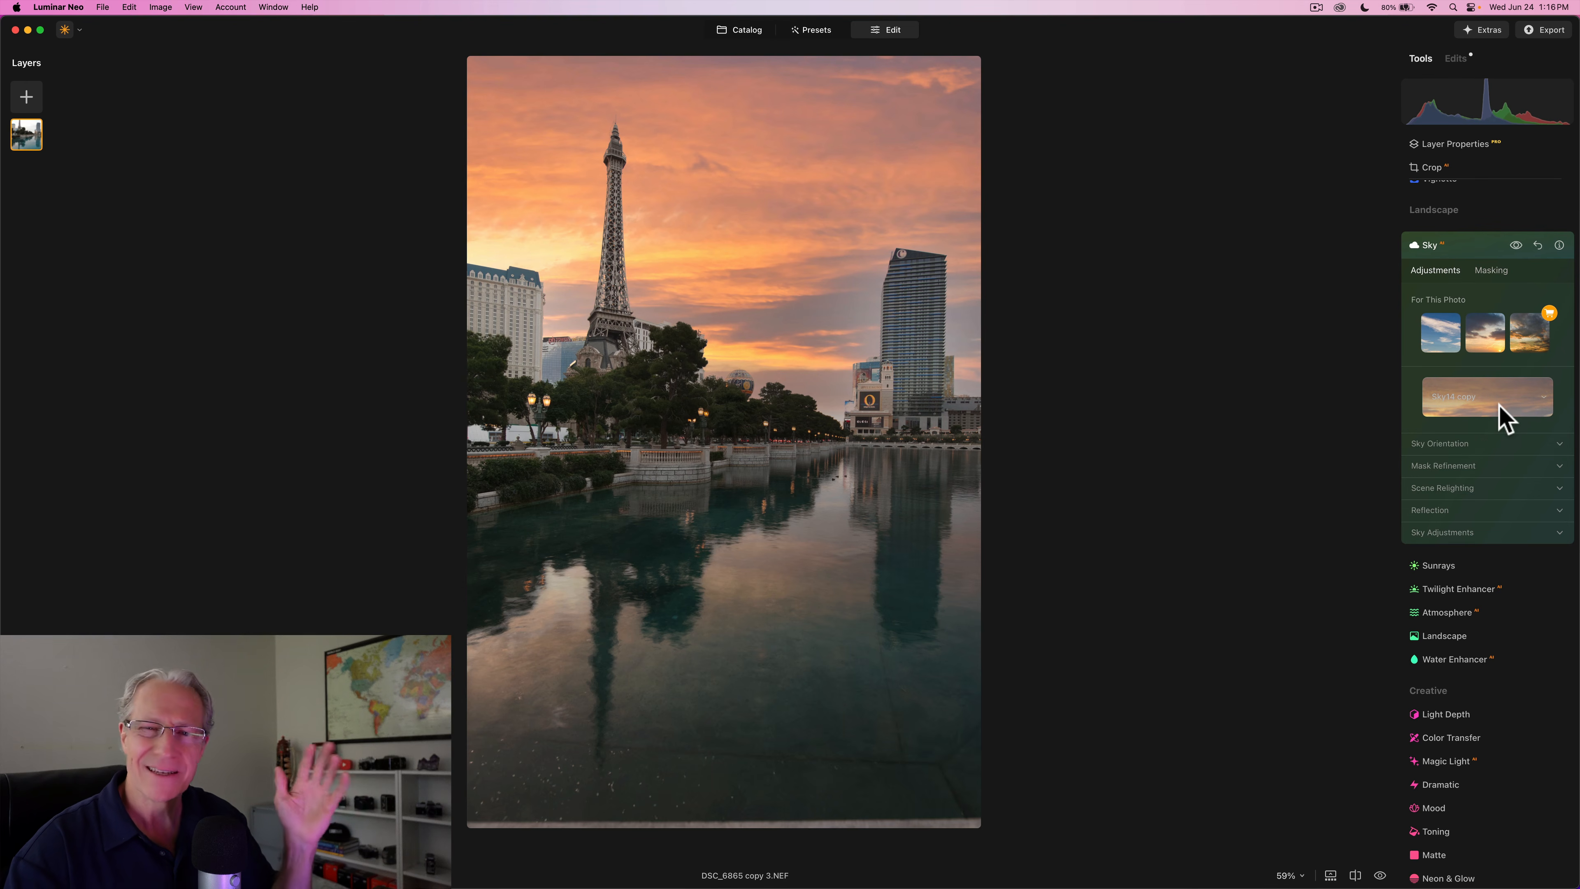
{"action": "left_click", "coordinate": [1516, 245]}
{"action": "left_click", "coordinate": [1516, 245]}
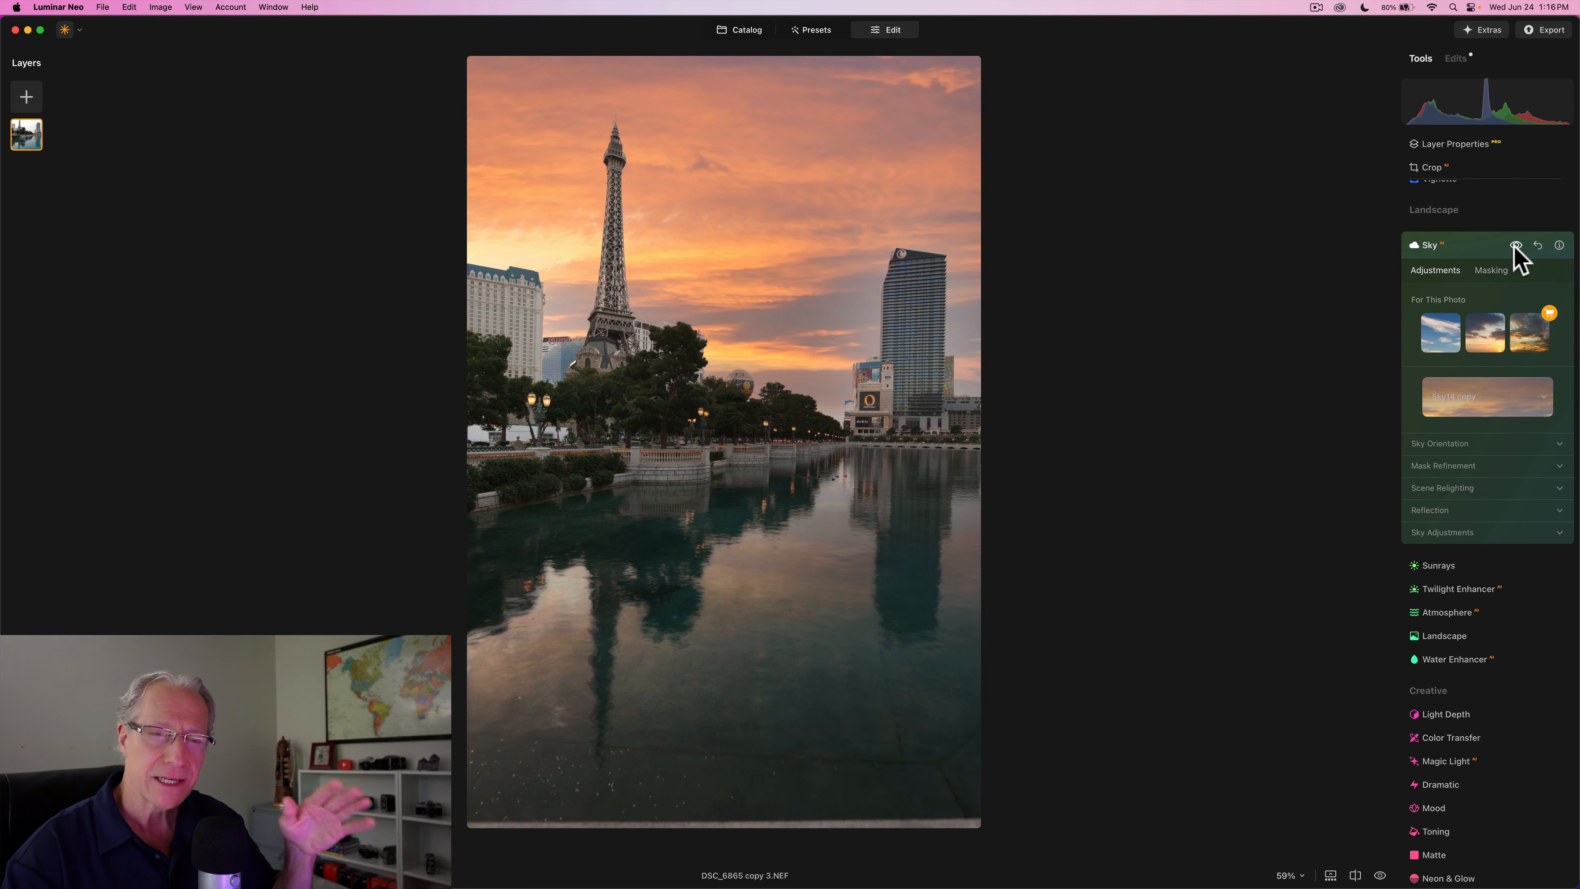